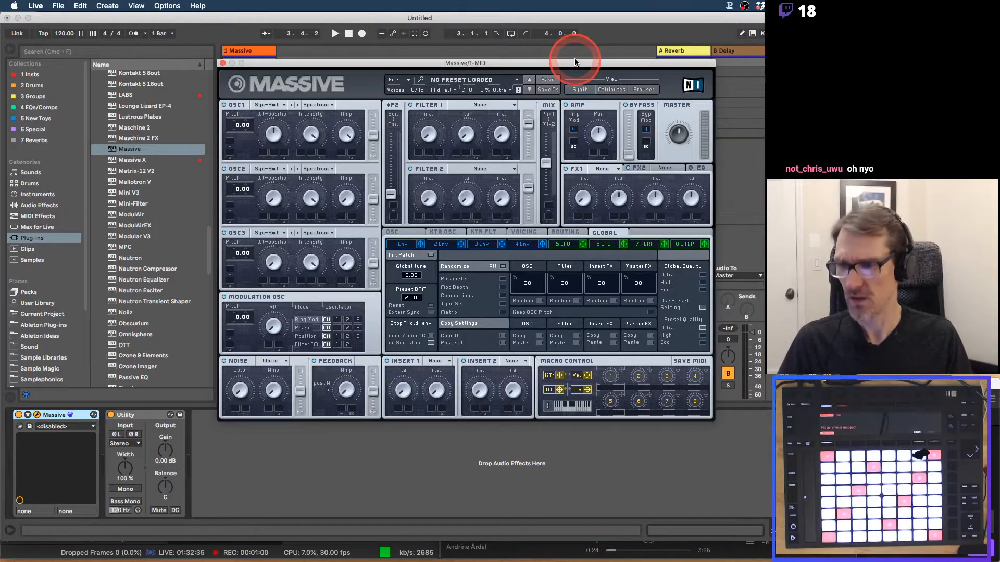
Reset Massive to a blank untitled sound, then switch over to the Preview notes.
{"action": "left_click_drag", "start_coordinate": [575, 62], "coordinate": [548, 64]}
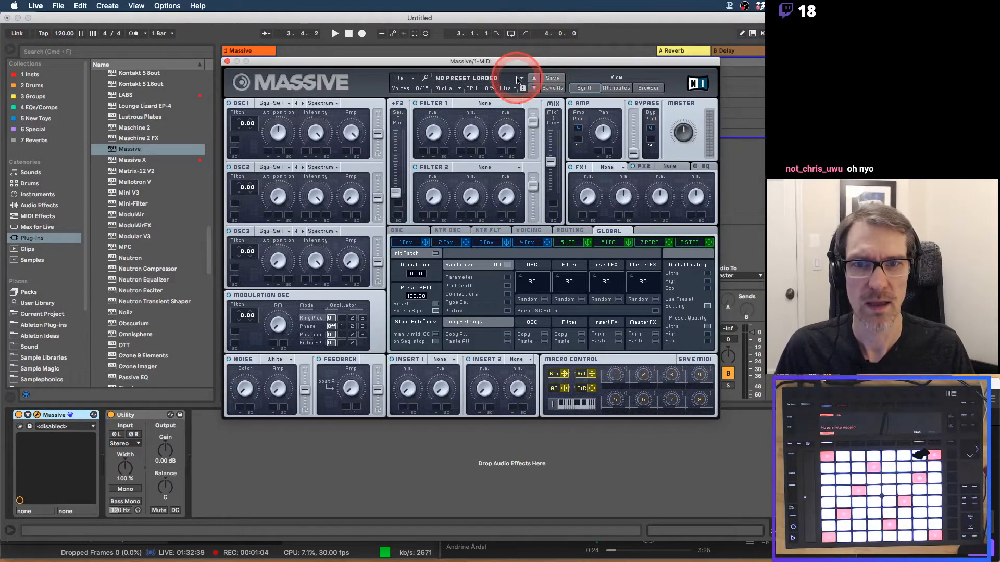
{"action": "left_click", "coordinate": [411, 78]}
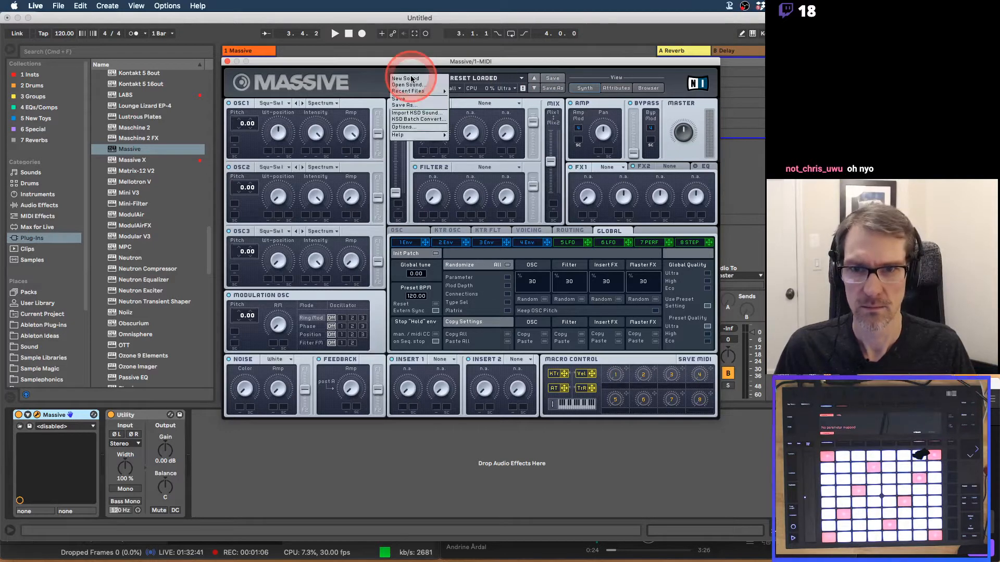
{"action": "left_click", "coordinate": [411, 78]}
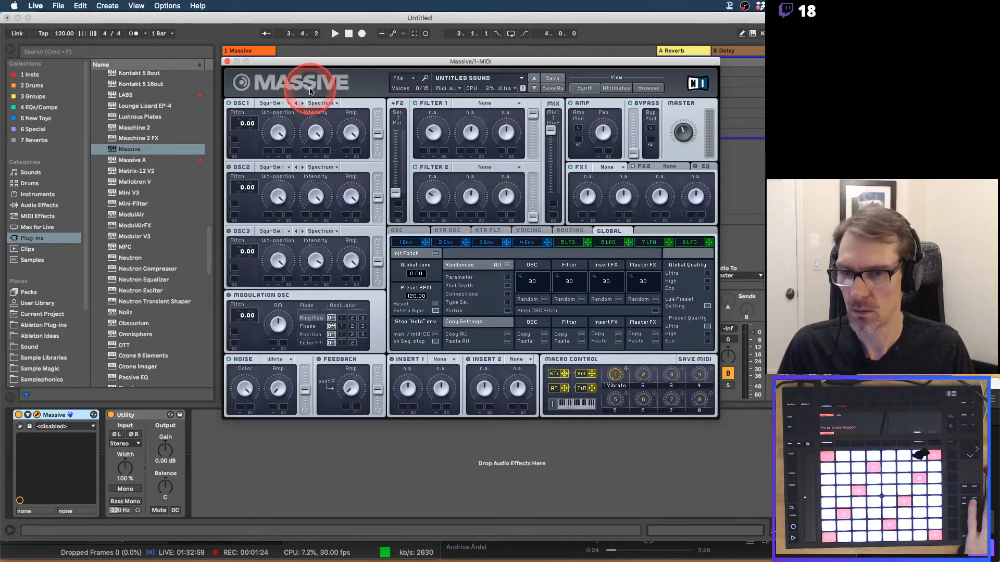
{"action": "key", "text": "super+Tab"}
{"action": "key", "text": "super+Tab"}
{"action": "key", "text": "super+Tab"}
{"action": "key", "text": "super+Tab"}
{"action": "key", "text": "super+Tab"}
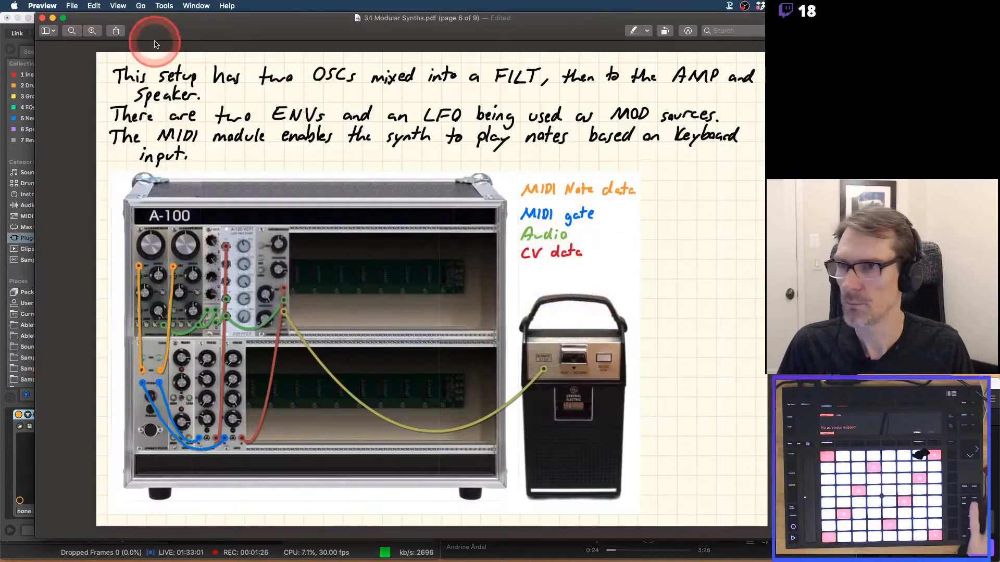
Page through the 34 Modular Synths notes back to the Modular Synths page.
{"action": "left_click", "coordinate": [72, 5]}
{"action": "mouse_move", "coordinate": [93, 39]}
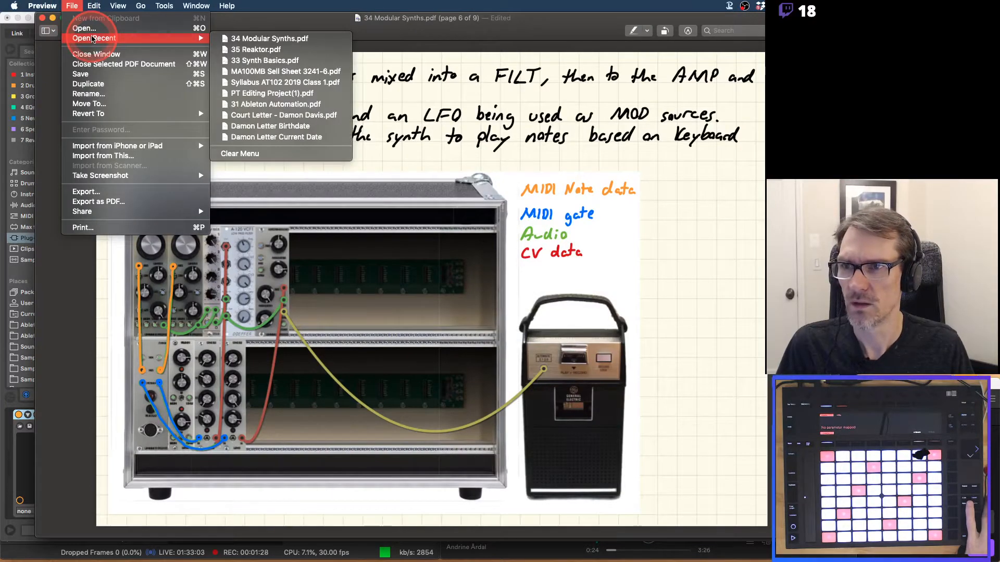
{"action": "left_click", "coordinate": [331, 25]}
{"action": "key", "text": "Left"}
{"action": "key", "text": "Left"}
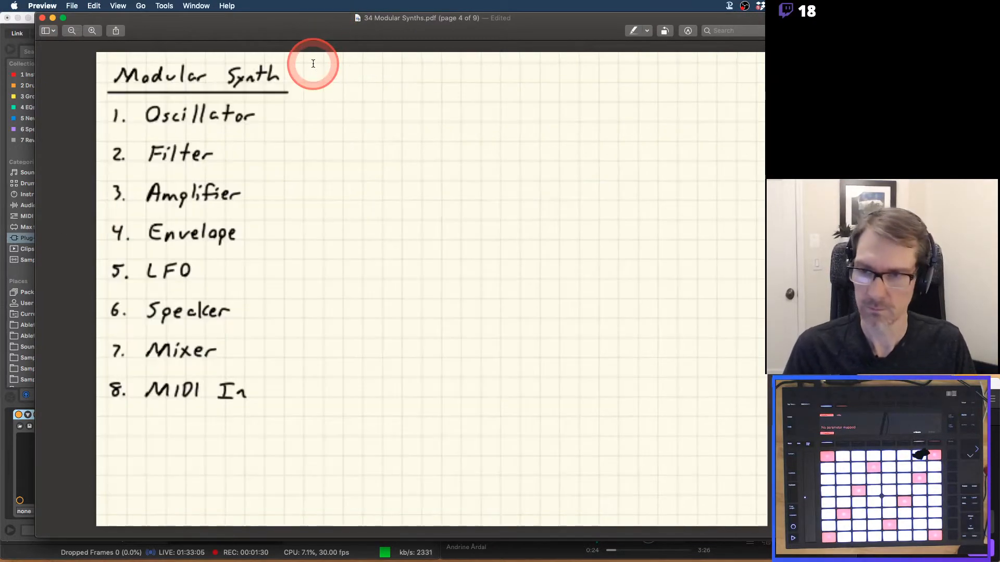
{"action": "key", "text": "Left"}
{"action": "key", "text": "Left"}
{"action": "key", "text": "Left"}
{"action": "key", "text": "Right"}
{"action": "key", "text": "Right"}
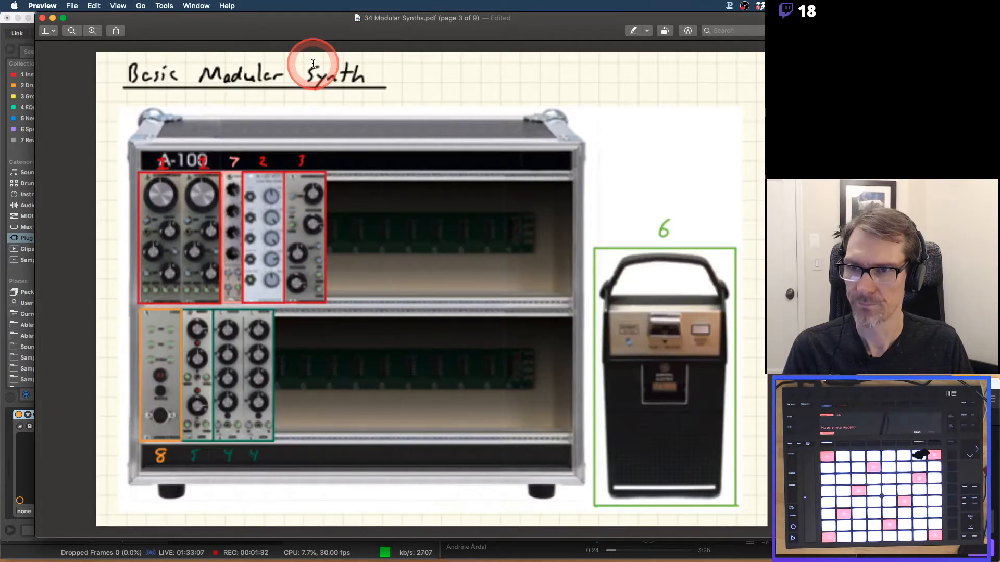
{"action": "key", "text": "Left"}
{"action": "key", "text": "Left"}
{"action": "key", "text": "Right"}
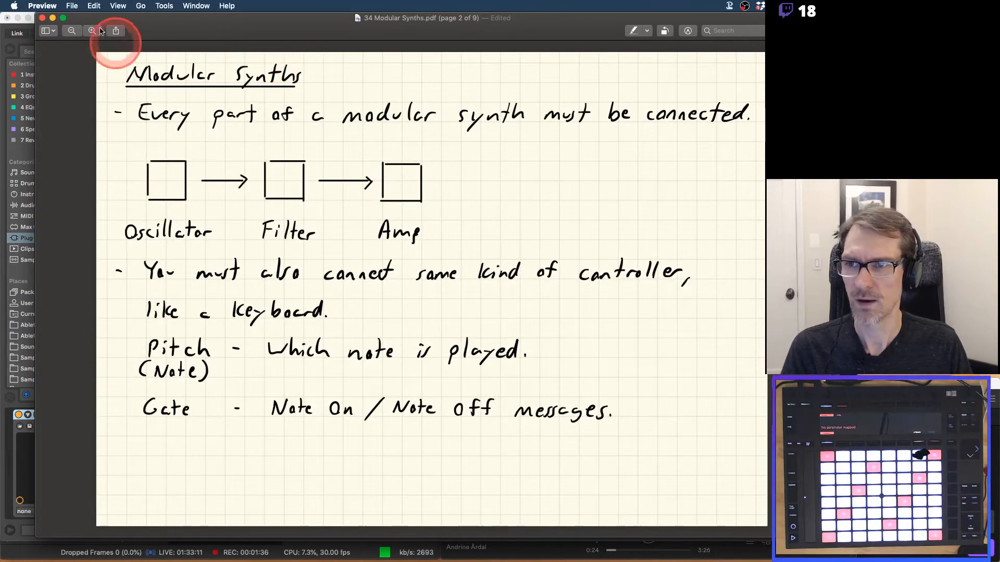
Open 33 Synth Basics.pdf from Open Recent and enlarge its window.
{"action": "left_click", "coordinate": [72, 6]}
{"action": "mouse_move", "coordinate": [130, 38]}
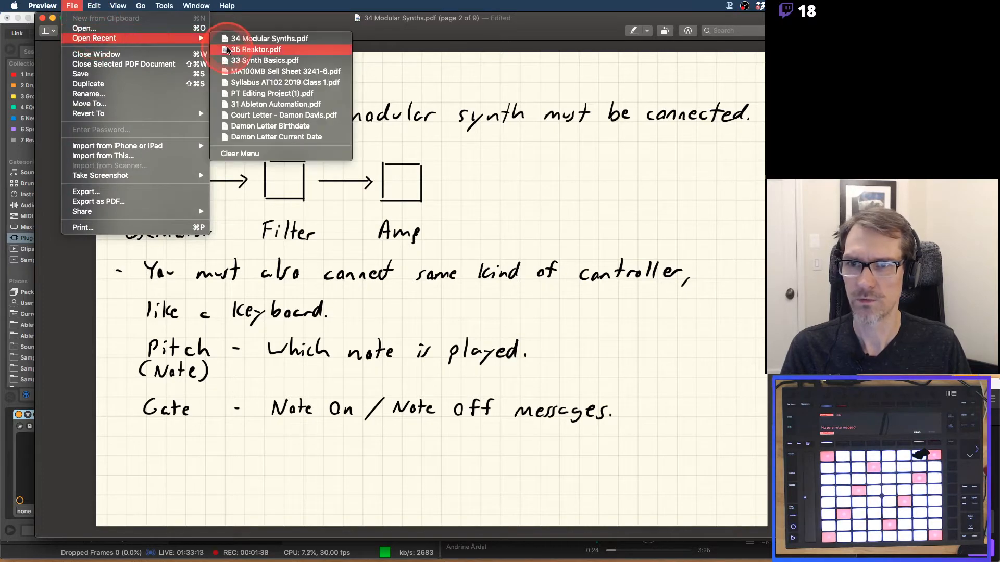
{"action": "left_click", "coordinate": [247, 61]}
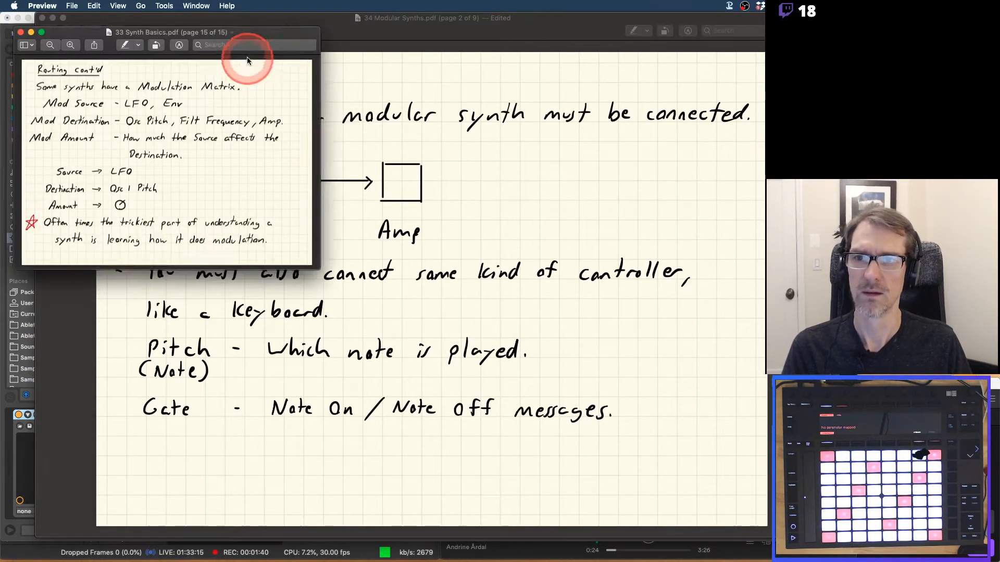
{"action": "double_click", "coordinate": [247, 32]}
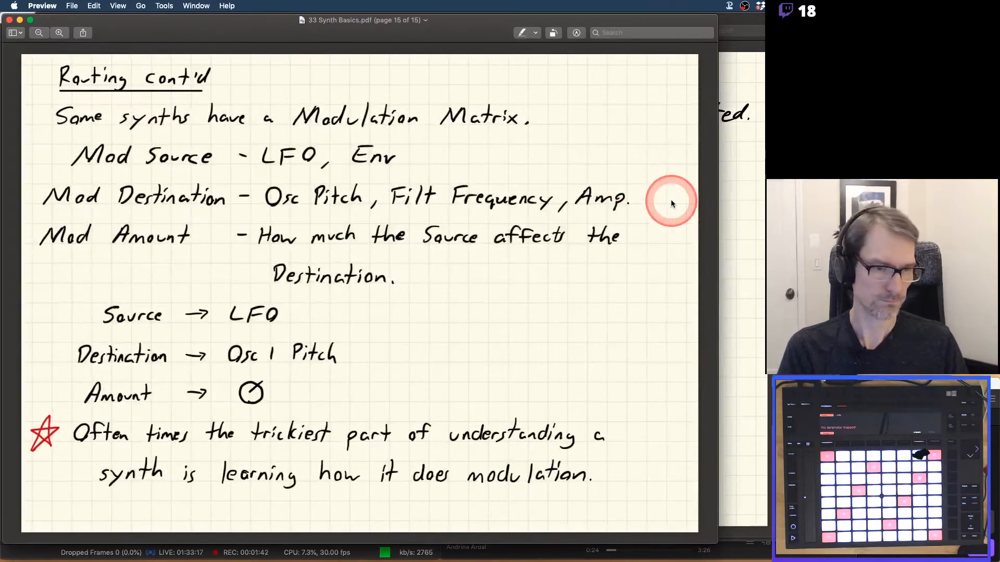
{"action": "left_click_drag", "start_coordinate": [625, 19], "coordinate": [705, 17]}
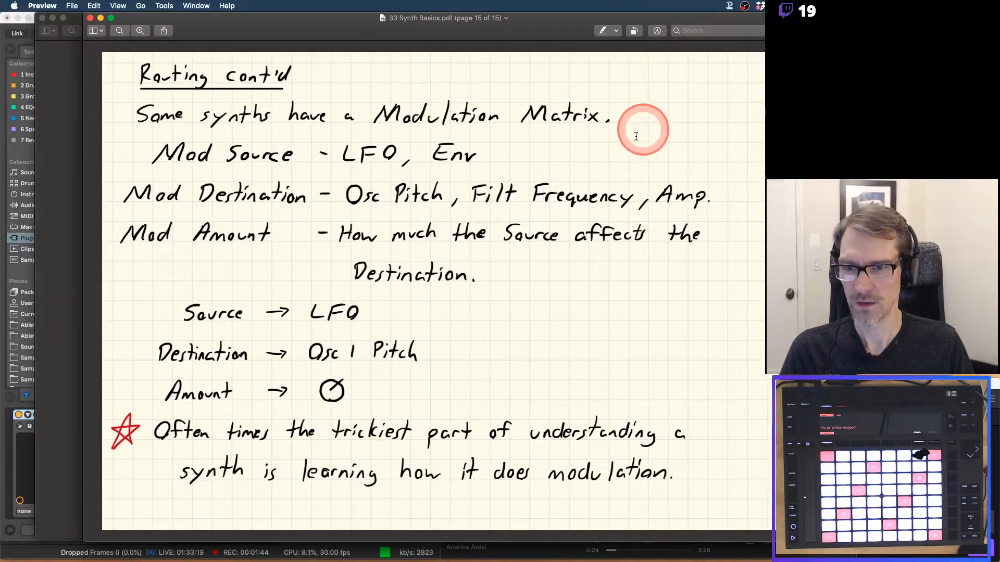
Page to the Synth Modulation slide, then return to Ableton Live.
{"action": "key", "text": "Left"}
{"action": "key", "text": "Left"}
{"action": "key", "text": "Left"}
{"action": "key", "text": "Left"}
{"action": "key", "text": "Left"}
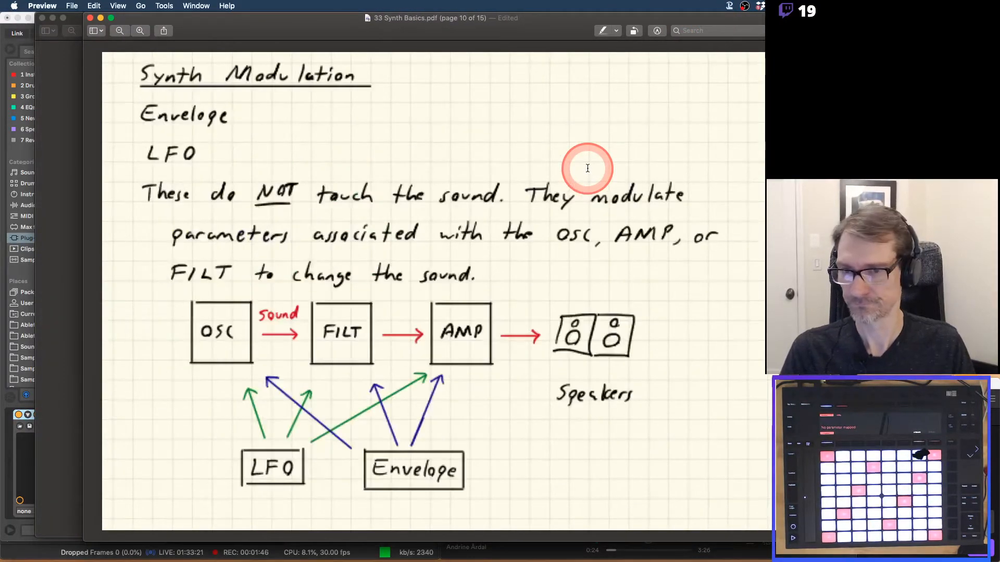
{"action": "key", "text": "Left"}
{"action": "key", "text": "Left"}
{"action": "key", "text": "Left"}
{"action": "key", "text": "Left"}
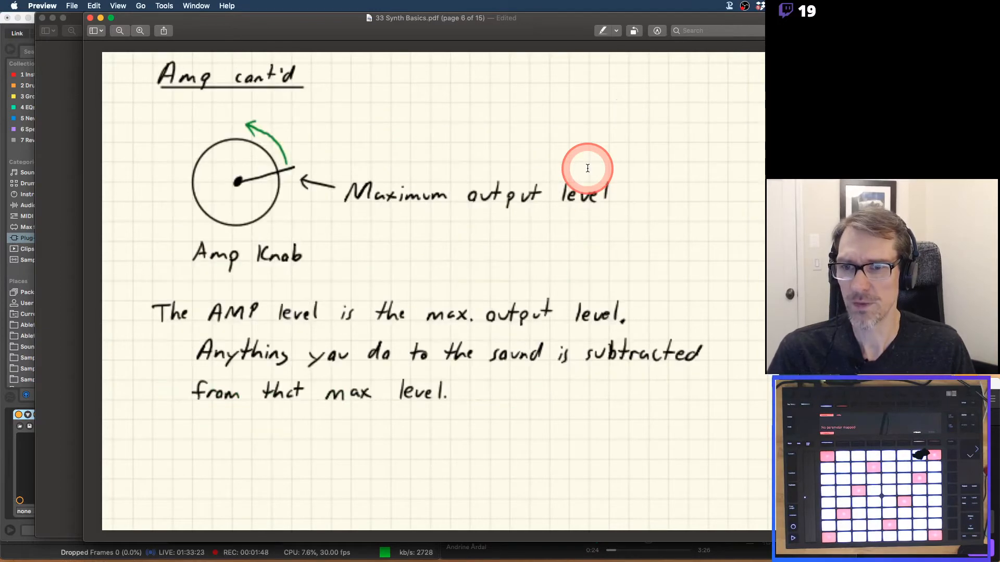
{"action": "key", "text": "Left"}
{"action": "key", "text": "Left"}
{"action": "key", "text": "Right"}
{"action": "key", "text": "Right"}
{"action": "key", "text": "Right"}
{"action": "key", "text": "Right"}
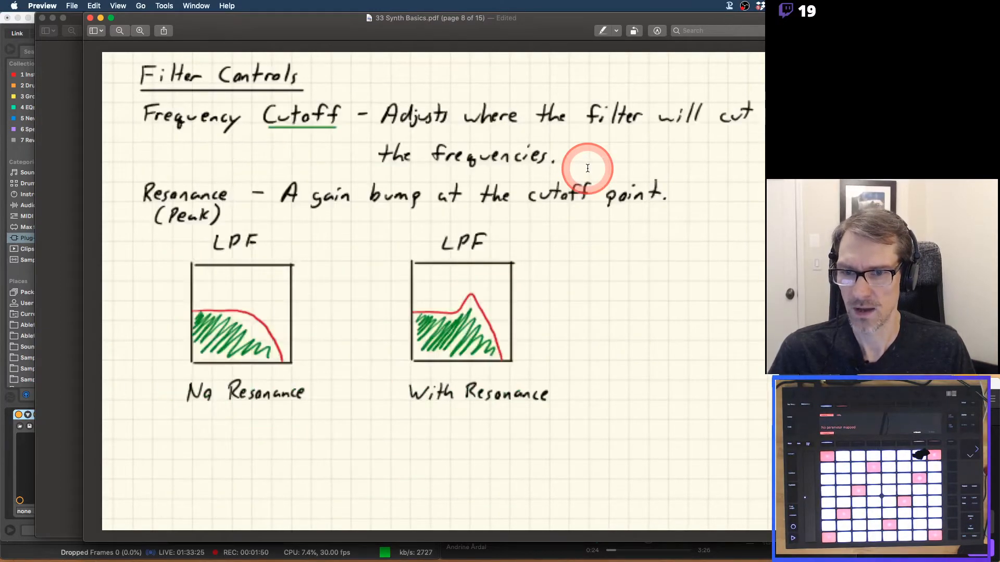
{"action": "key", "text": "Right"}
{"action": "key", "text": "Right"}
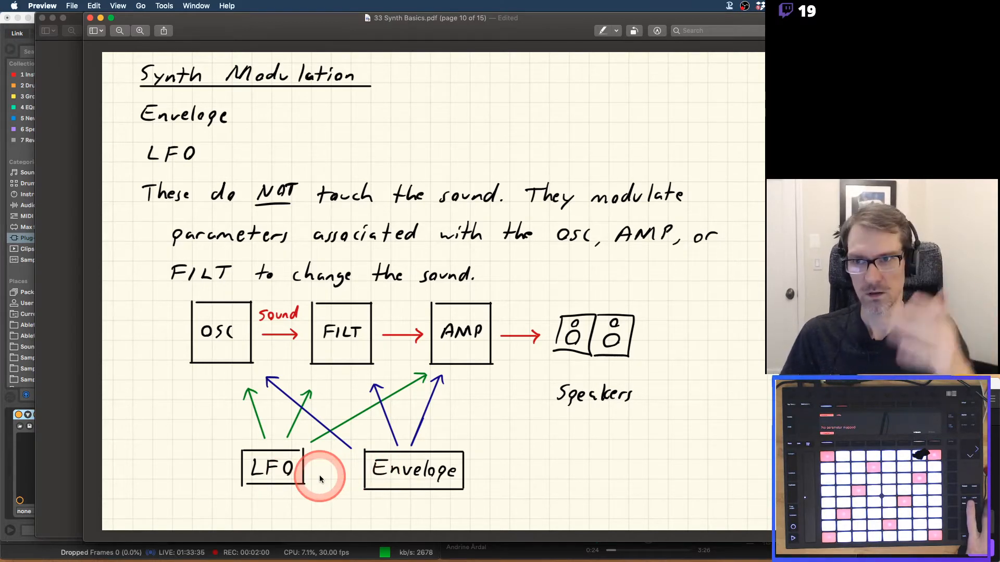
{"action": "key", "text": "super+Tab"}
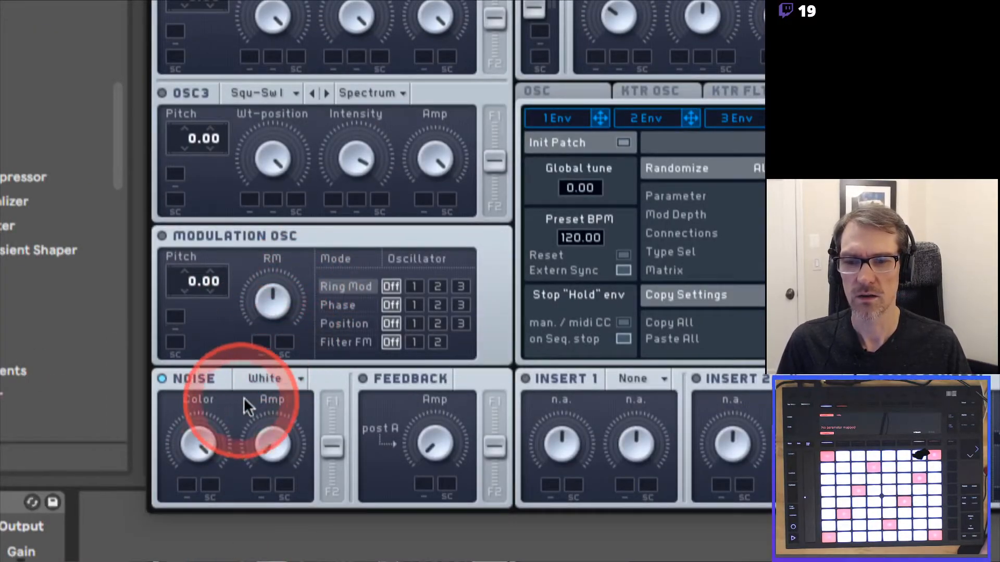
Turn off the noise generator, raise OSC1 Amp, and try the OSC1/OSC2 filter routing sliders.
{"action": "left_click", "coordinate": [164, 379]}
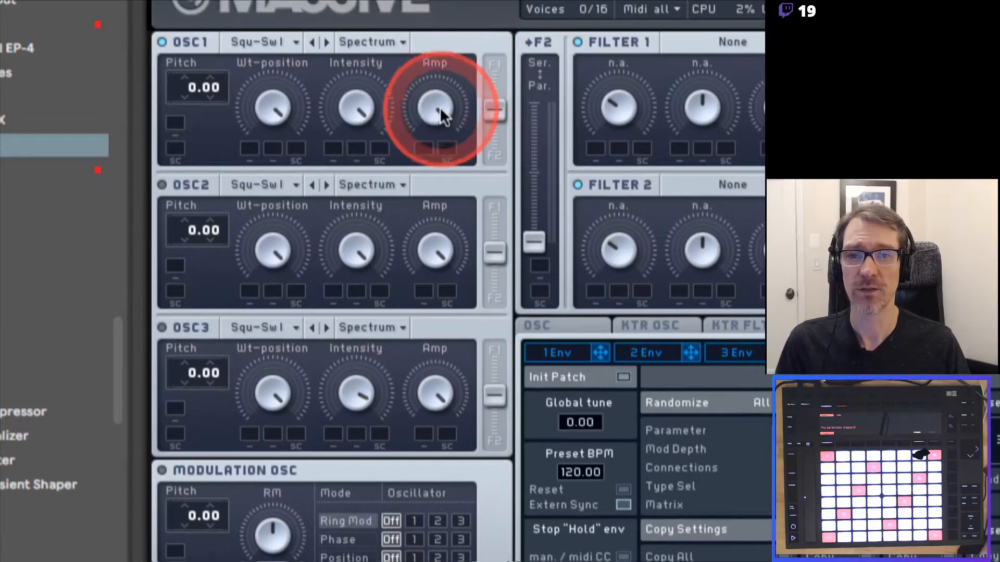
{"action": "left_click_drag", "start_coordinate": [446, 221], "coordinate": [457, 114]}
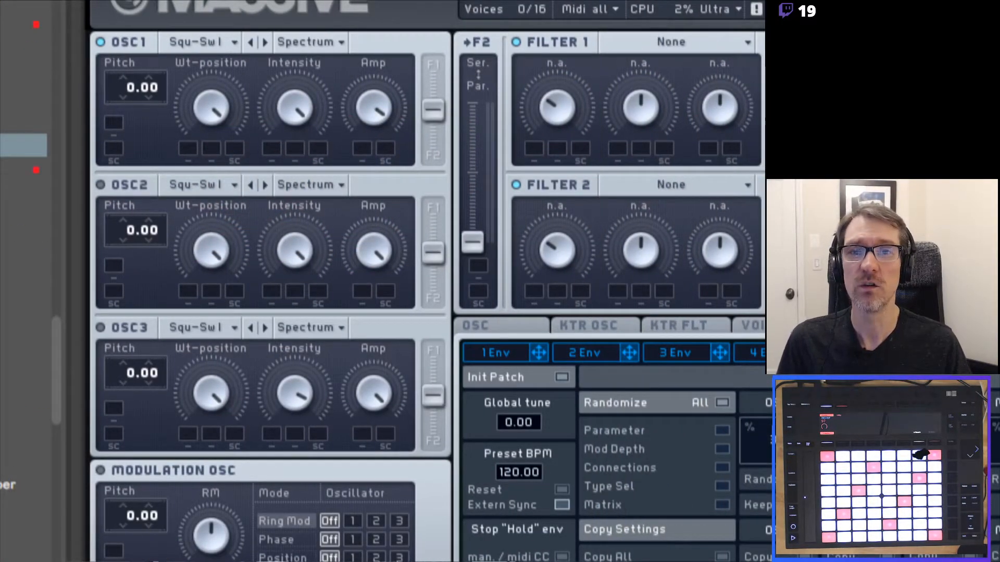
{"action": "left_click_drag", "start_coordinate": [433, 115], "coordinate": [427, 37]}
{"action": "left_click_drag", "start_coordinate": [432, 253], "coordinate": [434, 317]}
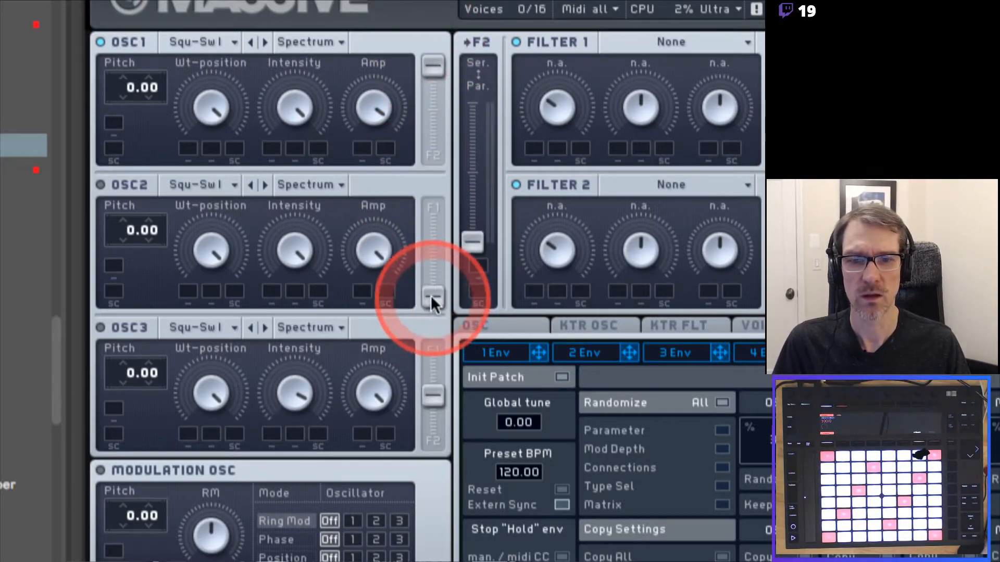
{"action": "double_click", "coordinate": [432, 297]}
{"action": "left_click_drag", "start_coordinate": [435, 64], "coordinate": [433, 131]}
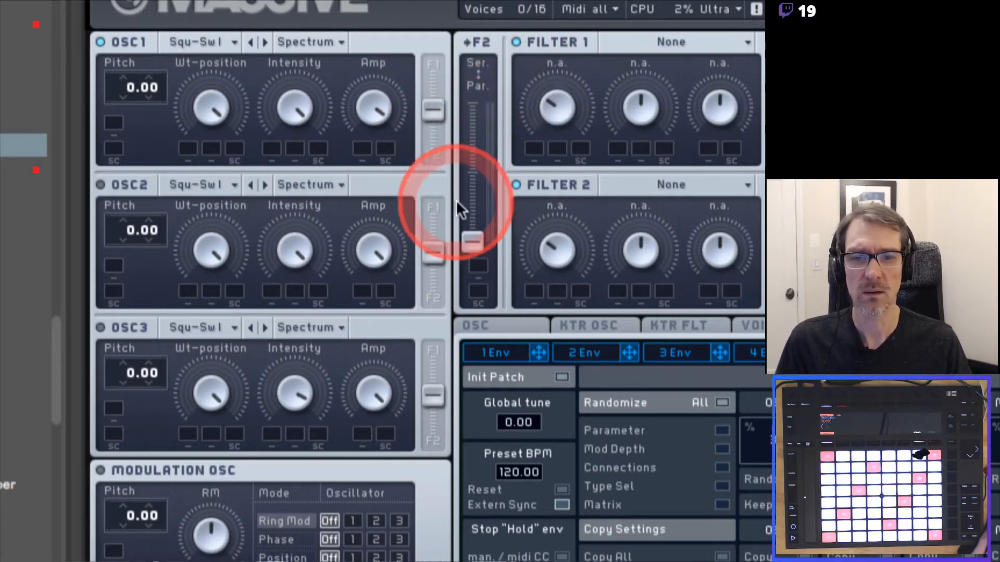
Nudge the serial/parallel blend, switch off Filter 2, and route OSC1 fully to Filter 1.
{"action": "mouse_move", "coordinate": [471, 241]}
{"action": "left_mouse_down"}
{"action": "mouse_move", "coordinate": [471, 51]}
{"action": "mouse_move", "coordinate": [473, 270]}
{"action": "mouse_move", "coordinate": [458, 242]}
{"action": "mouse_move", "coordinate": [468, 239]}
{"action": "mouse_move", "coordinate": [477, 78]}
{"action": "mouse_move", "coordinate": [469, 100]}
{"action": "mouse_move", "coordinate": [486, 177]}
{"action": "mouse_move", "coordinate": [458, 273]}
{"action": "mouse_move", "coordinate": [476, 248]}
{"action": "left_mouse_up"}
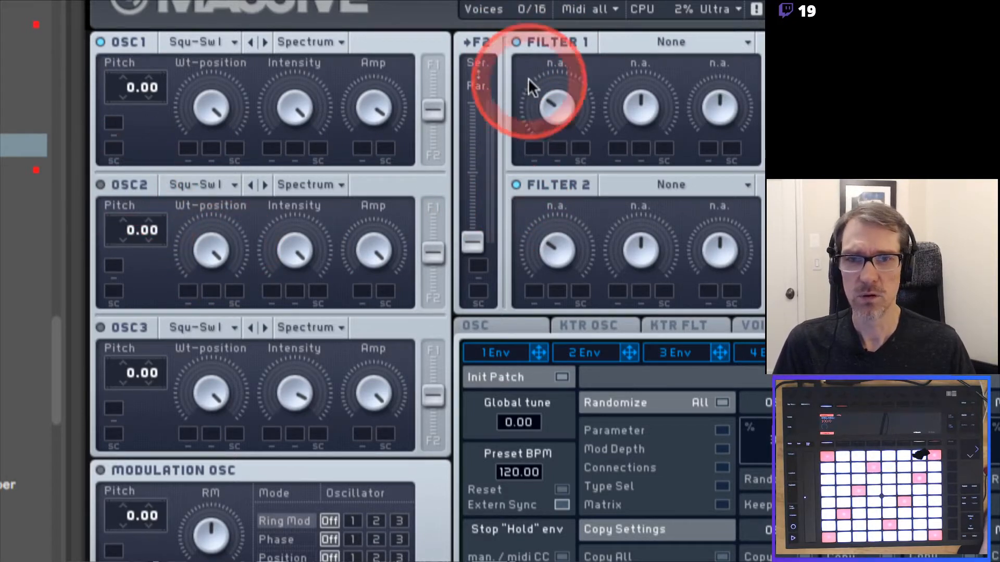
{"action": "left_click", "coordinate": [517, 185]}
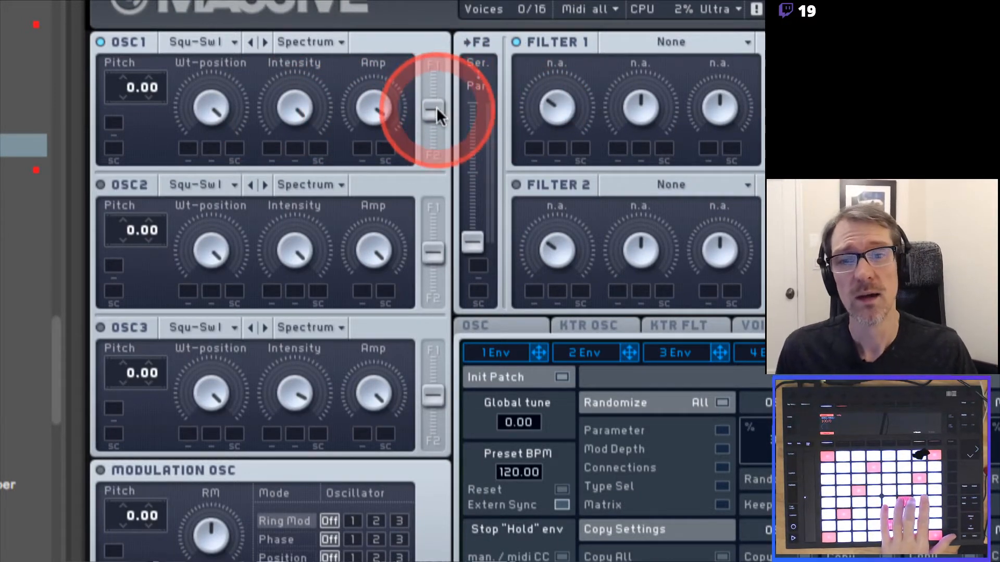
{"action": "left_click_drag", "start_coordinate": [436, 107], "coordinate": [433, 69]}
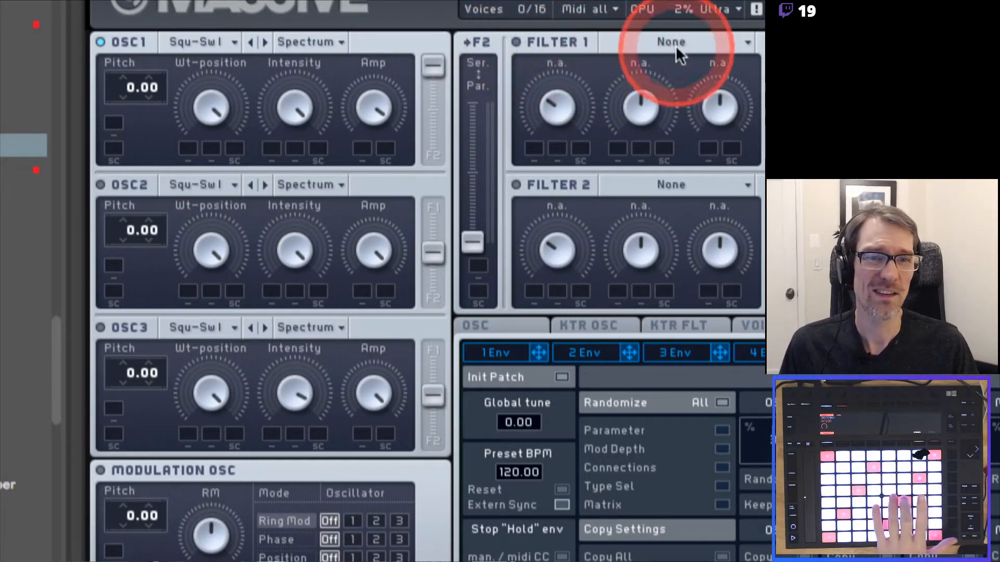
Keep Filter 1 at None, tweak Mix balance, Amp Pan and bypass mix, then disable Bypass.
{"action": "left_click", "coordinate": [693, 43]}
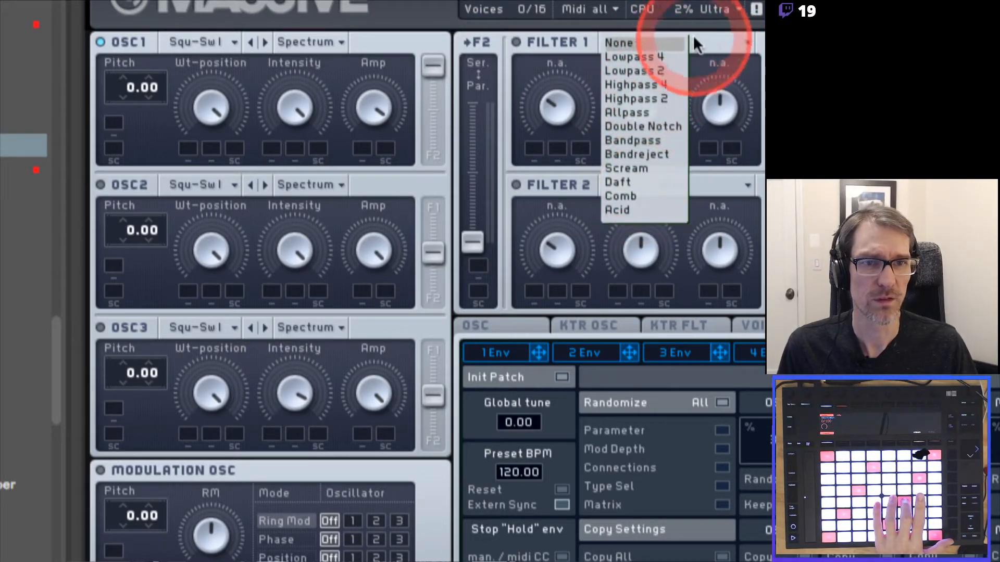
{"action": "left_click", "coordinate": [656, 41]}
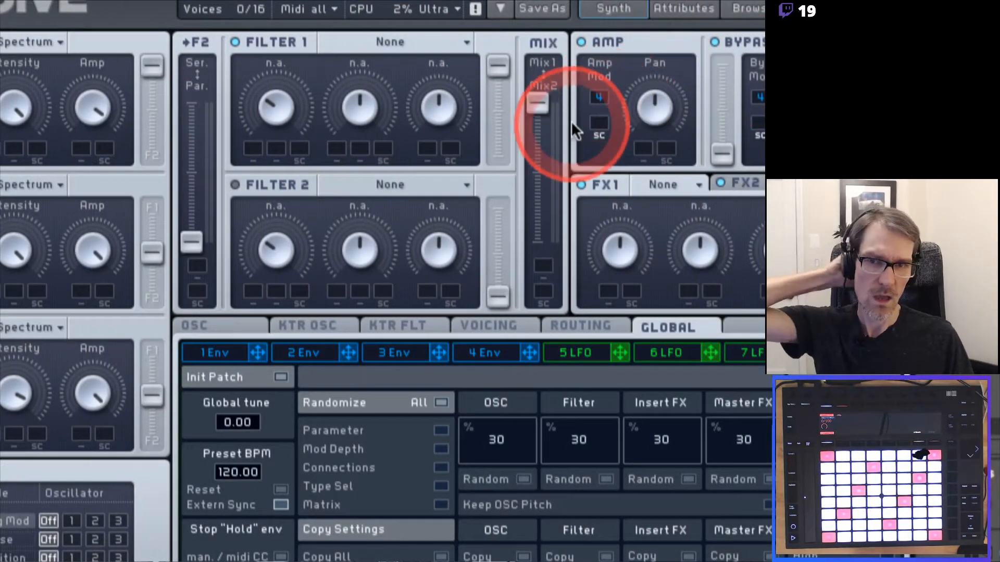
{"action": "mouse_move", "coordinate": [540, 102]}
{"action": "left_mouse_down"}
{"action": "mouse_move", "coordinate": [564, 268]}
{"action": "mouse_move", "coordinate": [536, 86]}
{"action": "mouse_move", "coordinate": [530, 144]}
{"action": "mouse_move", "coordinate": [540, 91]}
{"action": "mouse_move", "coordinate": [570, 241]}
{"action": "mouse_move", "coordinate": [552, 98]}
{"action": "left_mouse_up"}
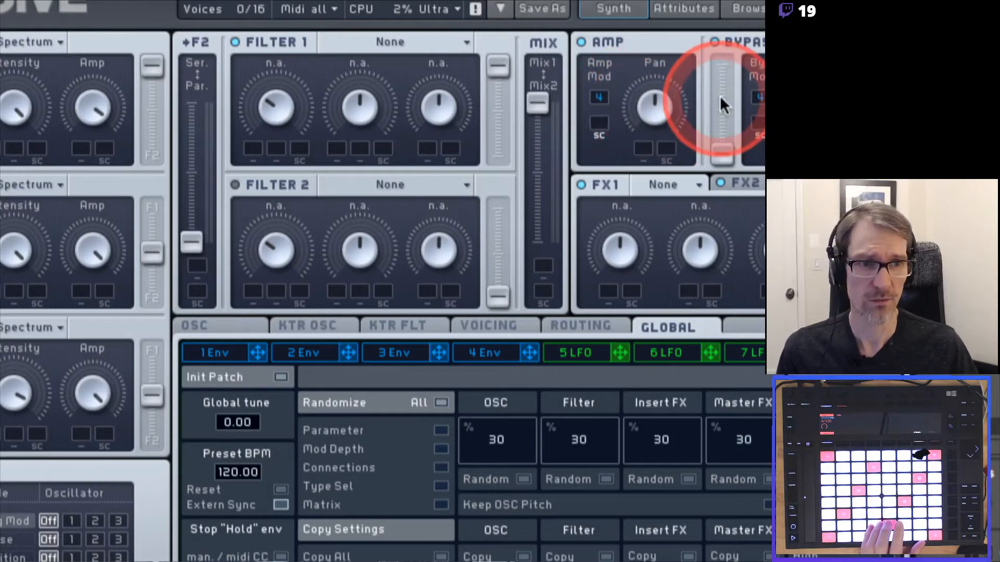
{"action": "mouse_move", "coordinate": [654, 102]}
{"action": "left_mouse_down"}
{"action": "mouse_move", "coordinate": [660, 189]}
{"action": "mouse_move", "coordinate": [646, 55]}
{"action": "mouse_move", "coordinate": [654, 105]}
{"action": "left_mouse_up"}
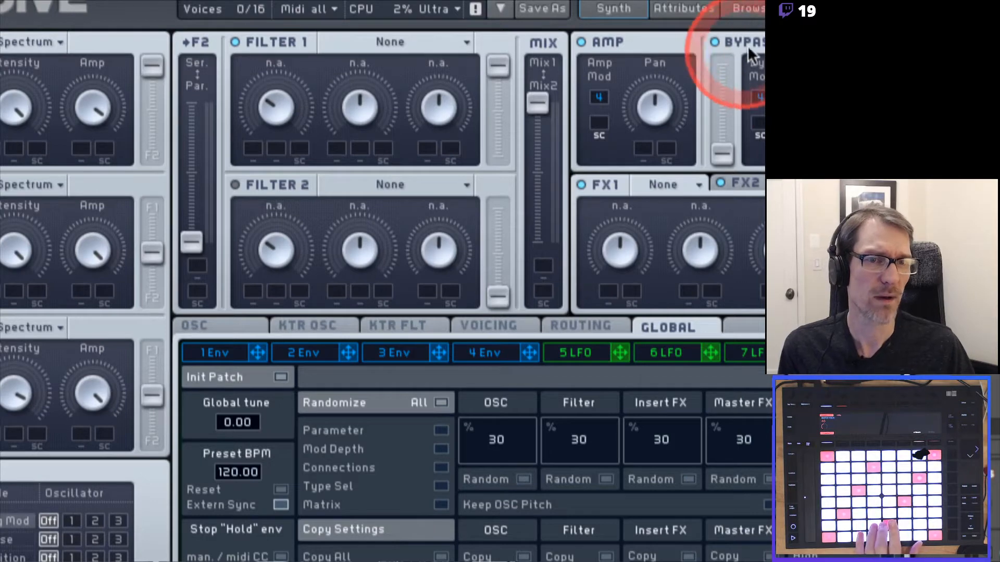
{"action": "left_click_drag", "start_coordinate": [724, 154], "coordinate": [709, 176]}
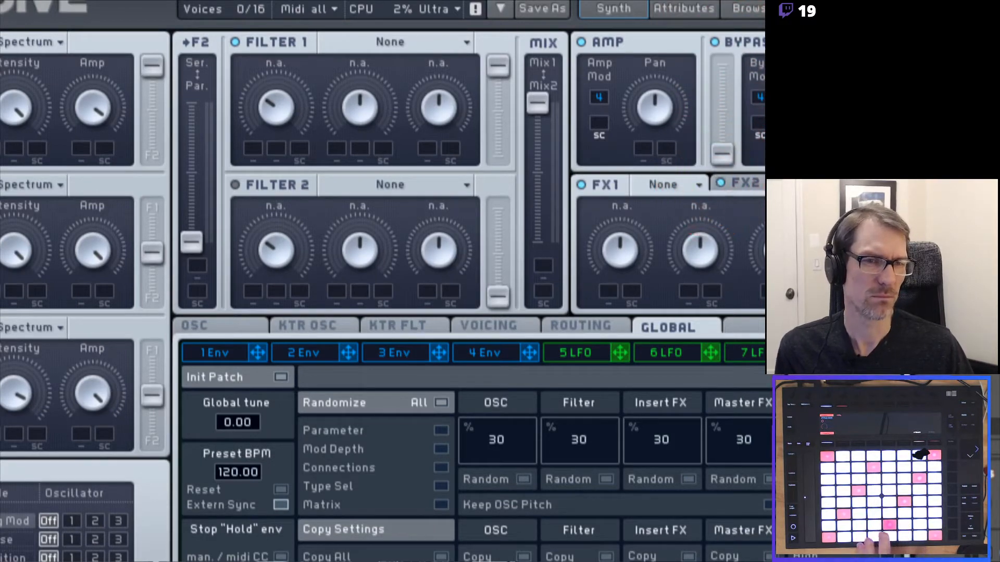
{"action": "left_click", "coordinate": [717, 41]}
Disable FX2 and FX1, leave FX1's effect at None, and enable the amp section.
{"action": "left_click", "coordinate": [719, 256]}
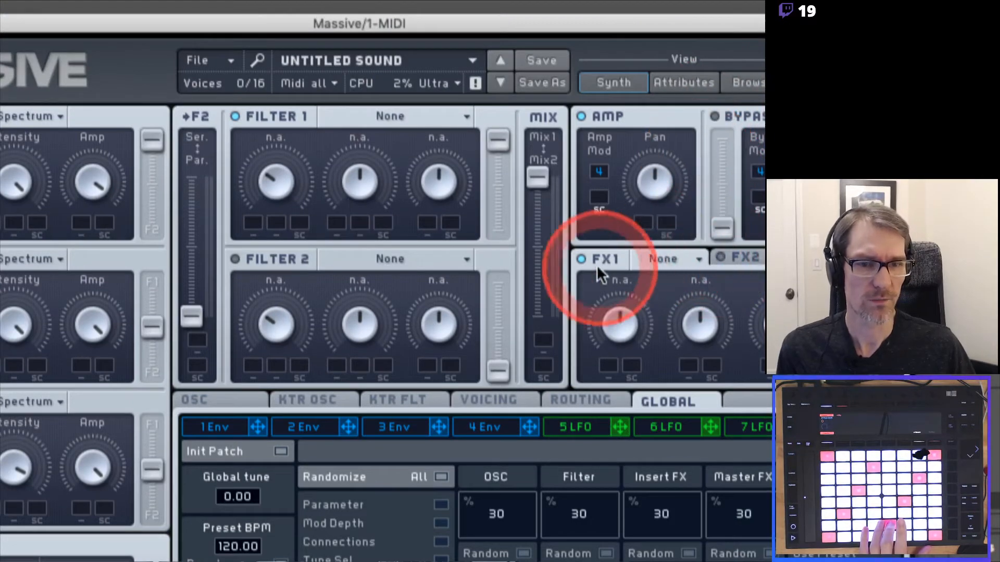
{"action": "left_click", "coordinate": [581, 259]}
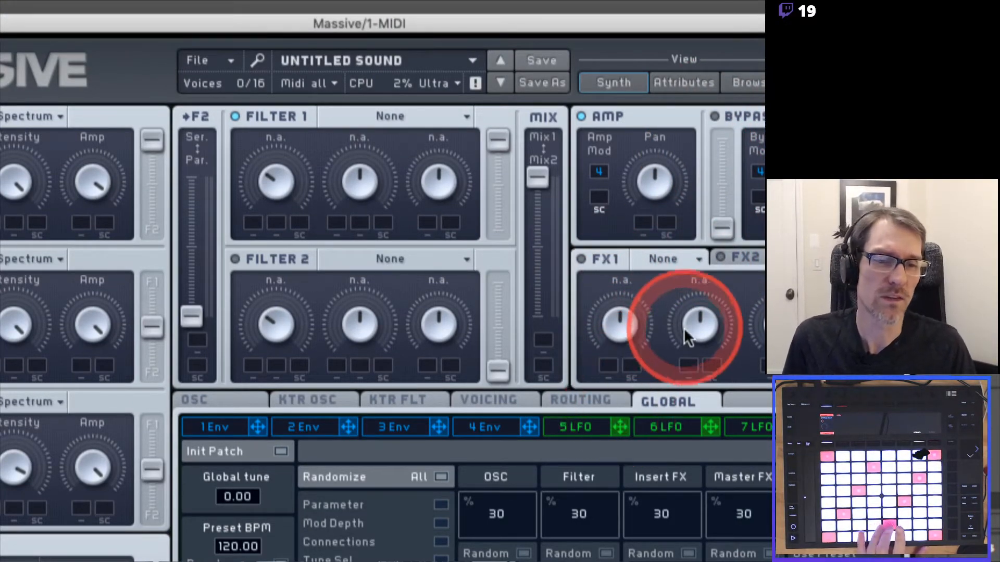
{"action": "left_click", "coordinate": [678, 258]}
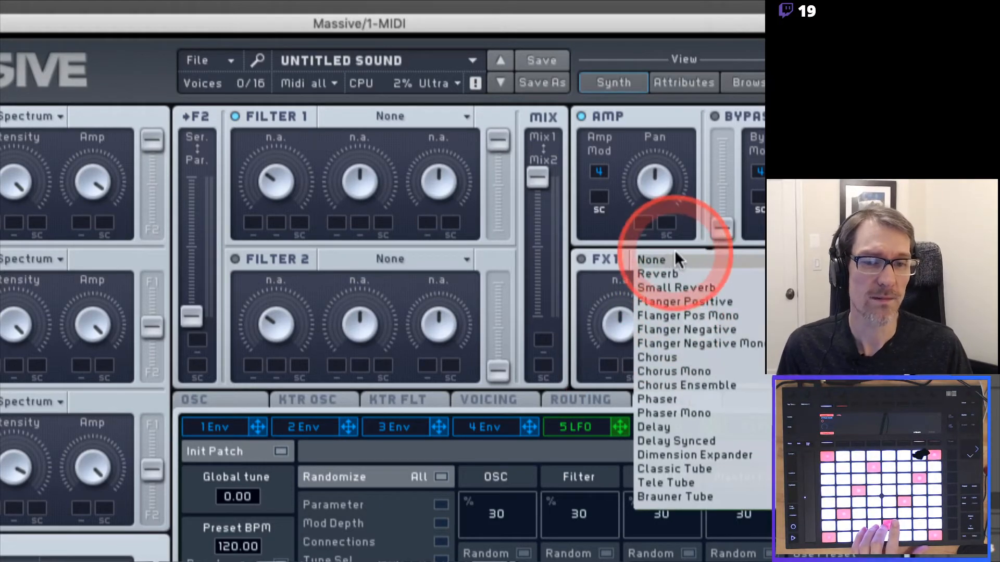
{"action": "left_click", "coordinate": [621, 228]}
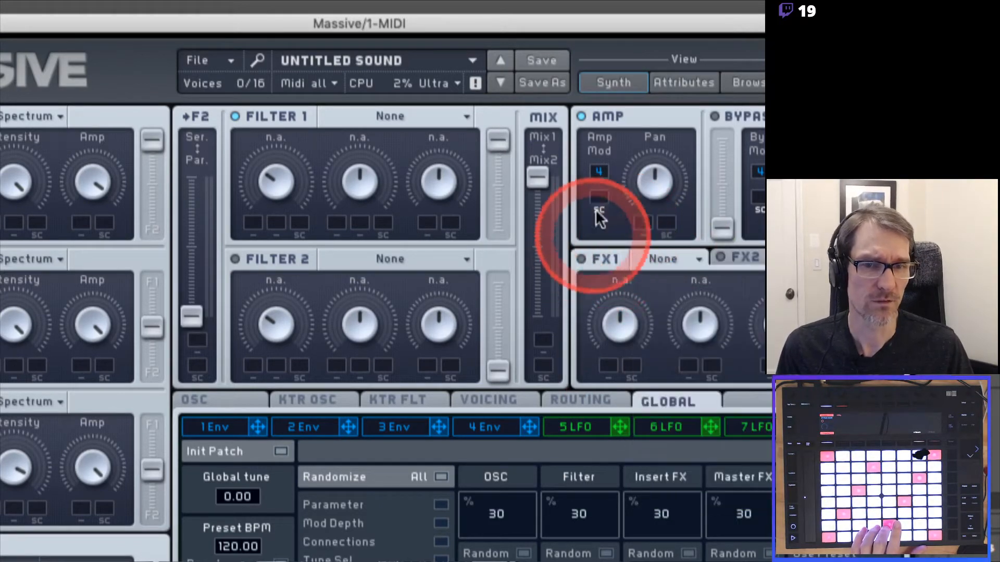
{"action": "left_click", "coordinate": [582, 115]}
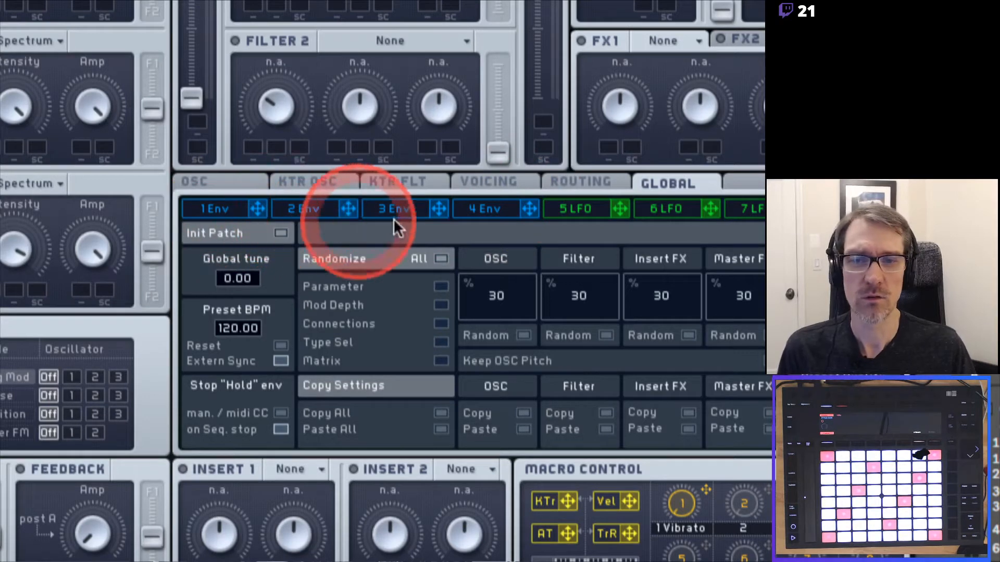
Open the 4 Env and 5 LFO editors and switch slot 5 to a Performer.
{"action": "left_click", "coordinate": [478, 211]}
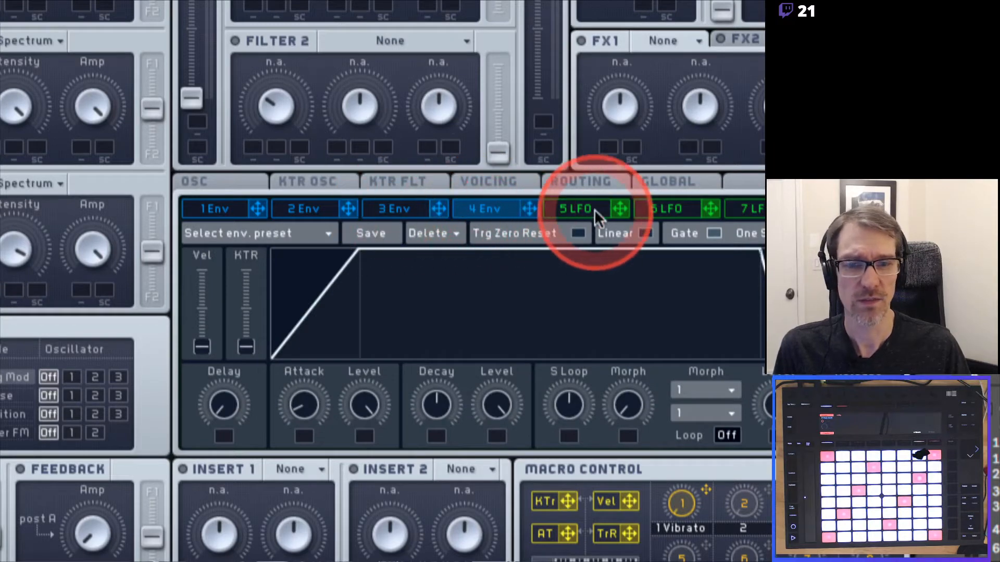
{"action": "left_click", "coordinate": [581, 208]}
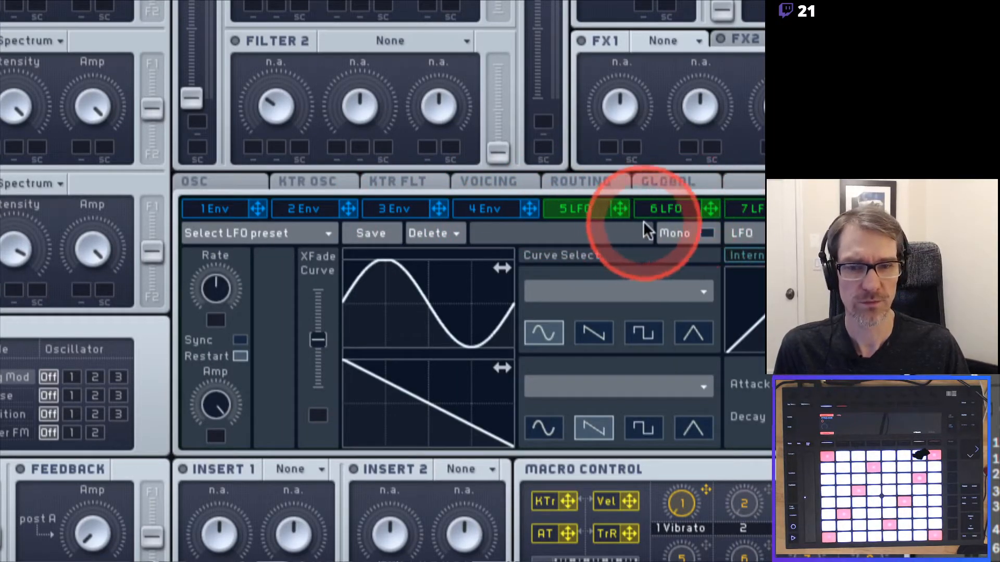
{"action": "left_click", "coordinate": [743, 233]}
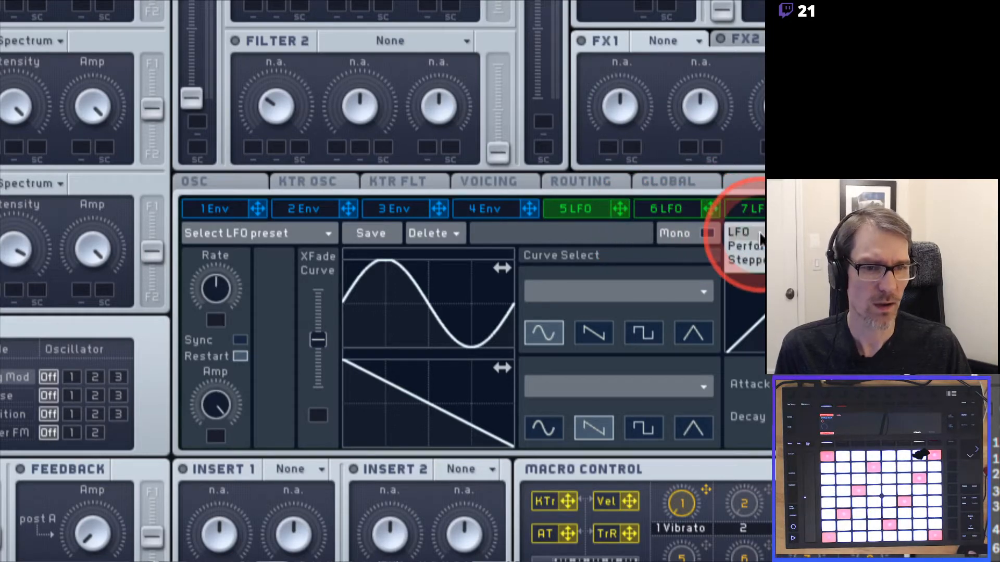
{"action": "left_click", "coordinate": [746, 246]}
Cycle slot 5 through Stepper, LFO and Performer modes, finishing on Stepper (5 STEP).
{"action": "left_click", "coordinate": [743, 234]}
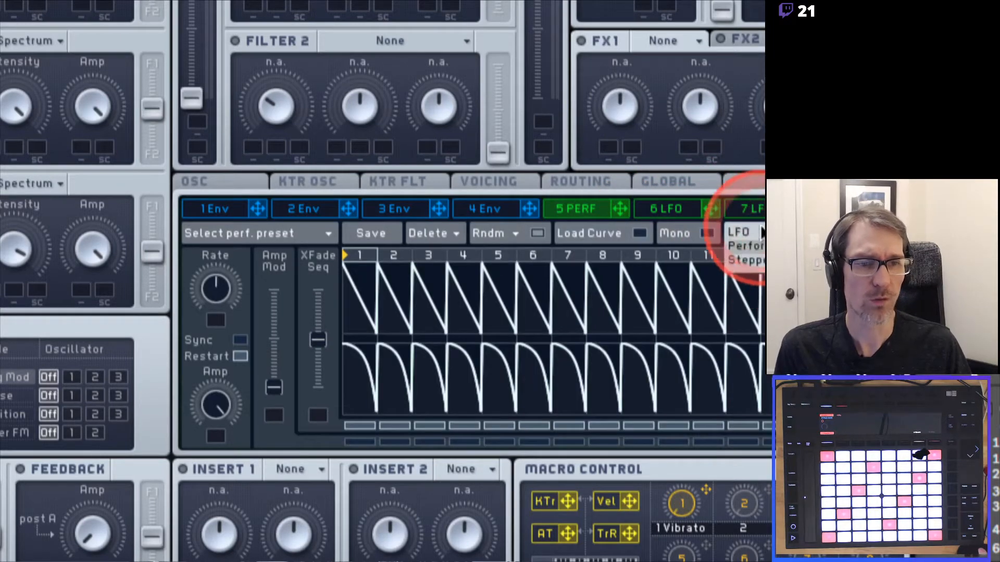
{"action": "left_click", "coordinate": [754, 258]}
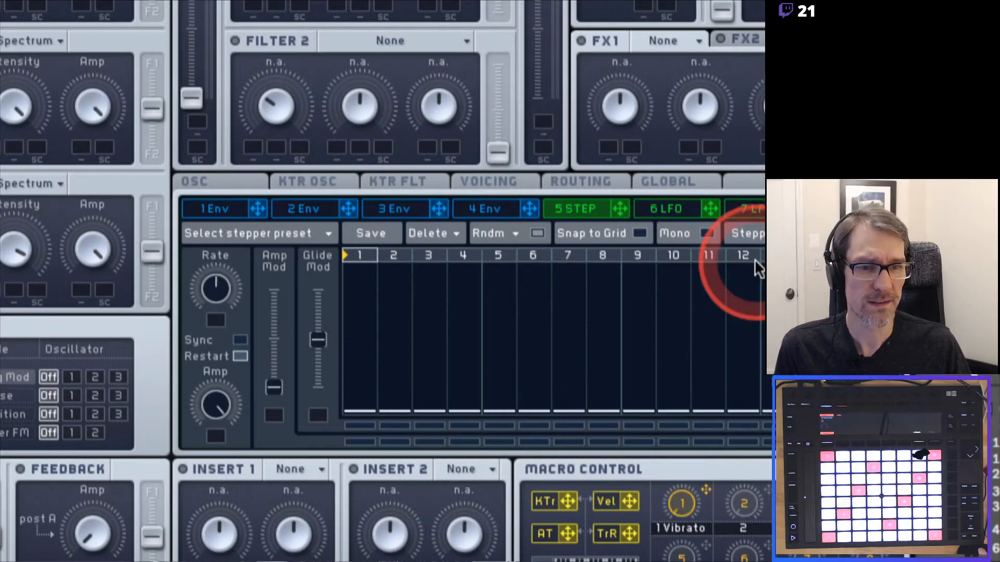
{"action": "left_click", "coordinate": [751, 232]}
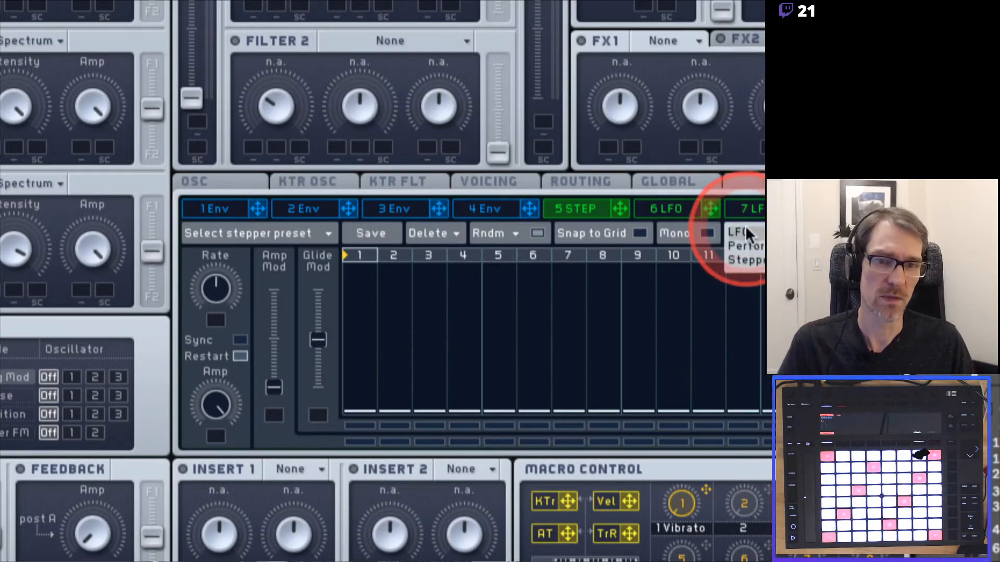
{"action": "left_click", "coordinate": [746, 227]}
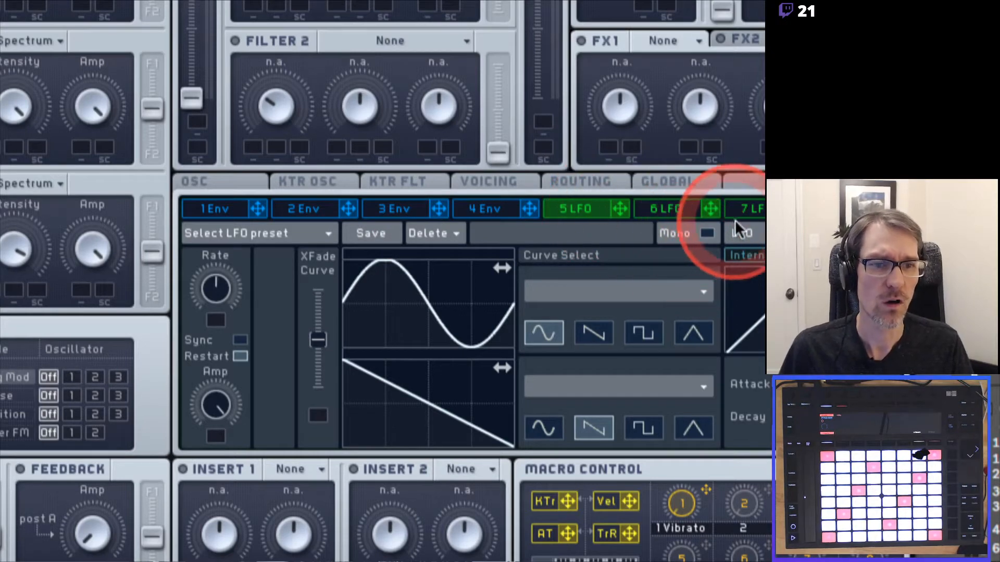
{"action": "left_click", "coordinate": [744, 233]}
{"action": "left_click", "coordinate": [748, 240]}
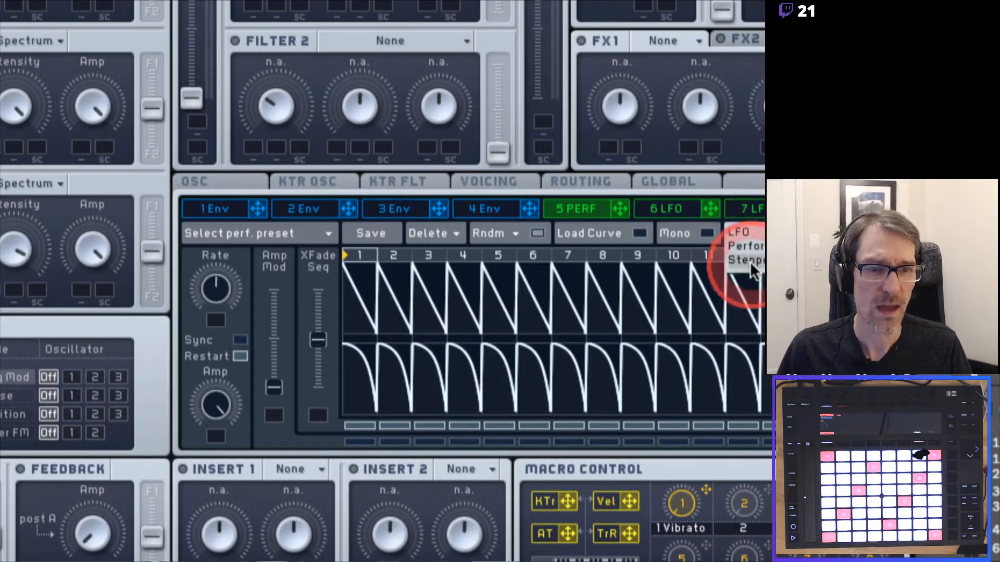
{"action": "left_click", "coordinate": [750, 260]}
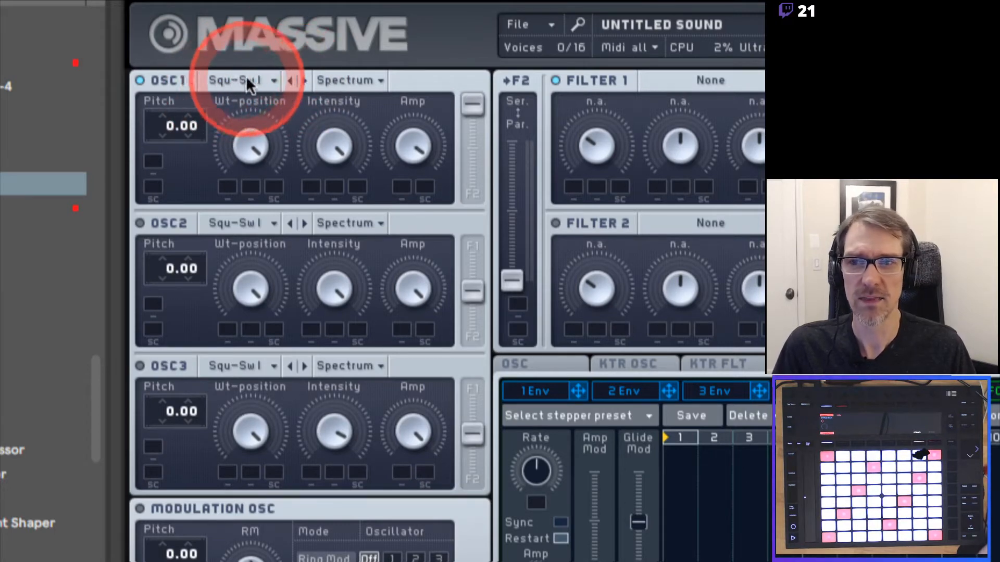
Pick VA-PWM from OSC1's wavetable list in place of Square-Saw I.
{"action": "left_click", "coordinate": [243, 80]}
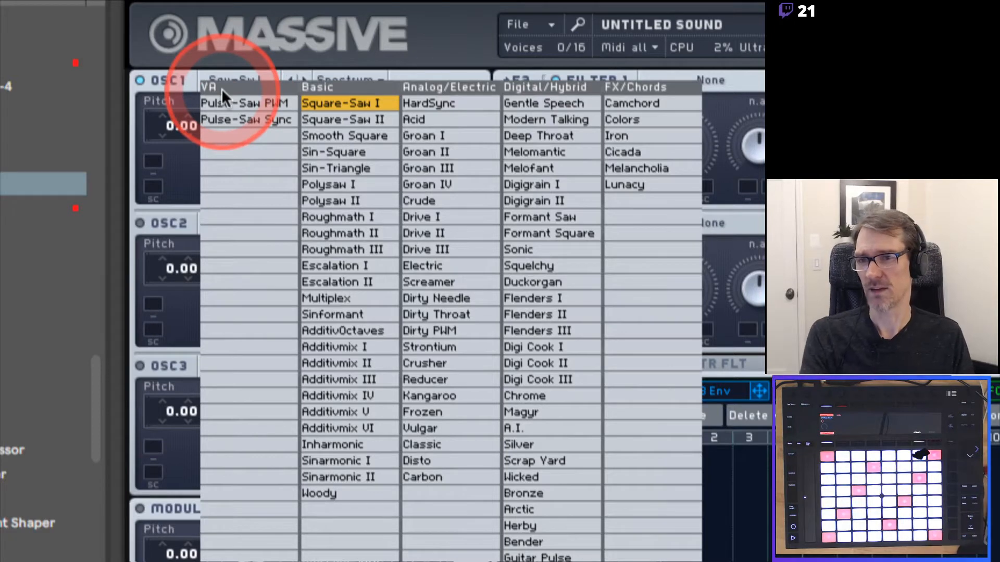
{"action": "left_click", "coordinate": [233, 100]}
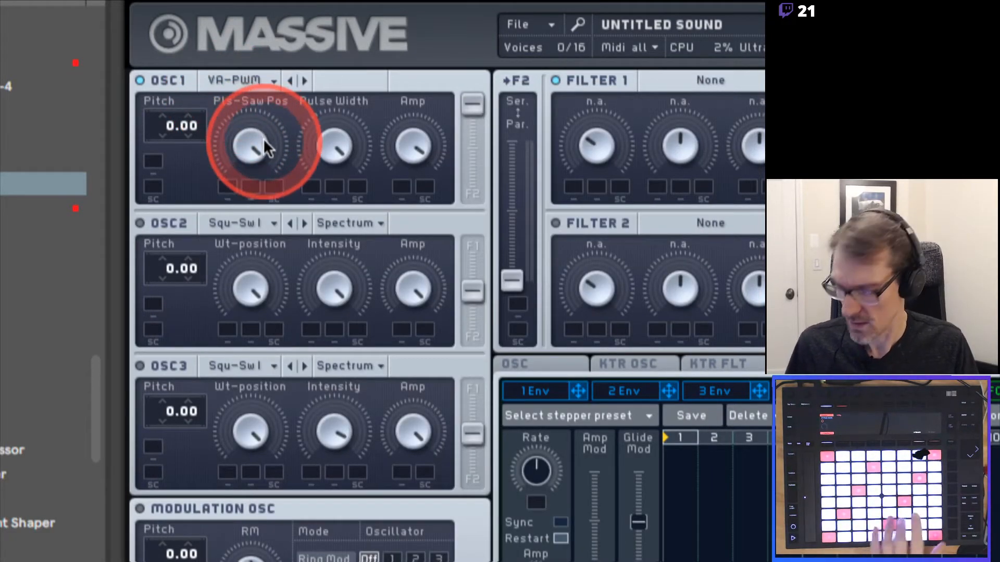
Lower OSC1's Pls-Saw Pos to mid-range and sweep Pulse Width down, then back up.
{"action": "mouse_move", "coordinate": [266, 147]}
{"action": "left_mouse_down"}
{"action": "mouse_move", "coordinate": [255, 139]}
{"action": "mouse_move", "coordinate": [256, 209]}
{"action": "mouse_move", "coordinate": [242, 209]}
{"action": "mouse_move", "coordinate": [251, 145]}
{"action": "mouse_move", "coordinate": [254, 246]}
{"action": "mouse_move", "coordinate": [247, 111]}
{"action": "mouse_move", "coordinate": [267, 259]}
{"action": "mouse_move", "coordinate": [249, 161]}
{"action": "mouse_move", "coordinate": [245, 21]}
{"action": "mouse_move", "coordinate": [251, 139]}
{"action": "left_mouse_up"}
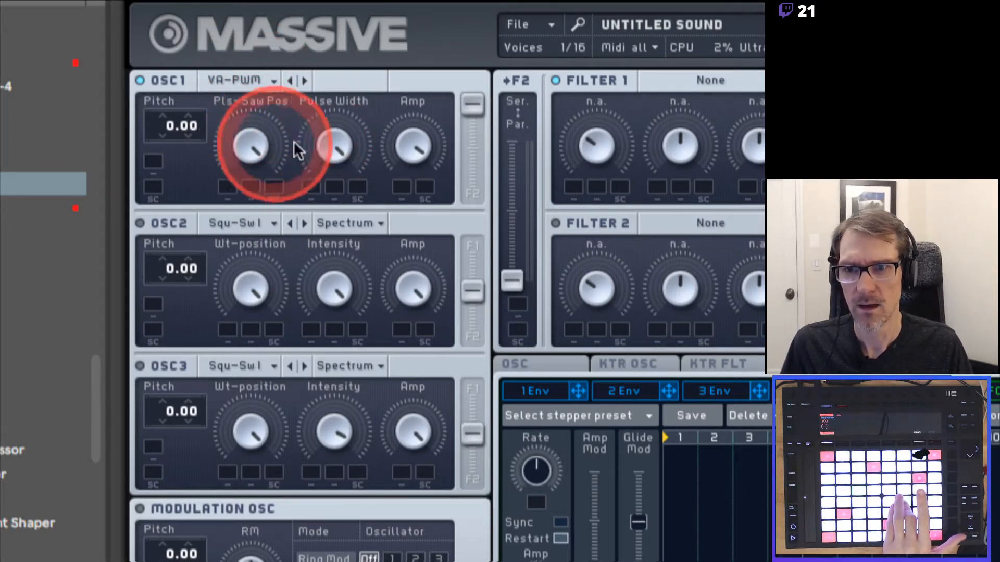
{"action": "left_click_drag", "start_coordinate": [320, 151], "coordinate": [335, 306]}
{"action": "left_click_drag", "start_coordinate": [241, 152], "coordinate": [257, 335]}
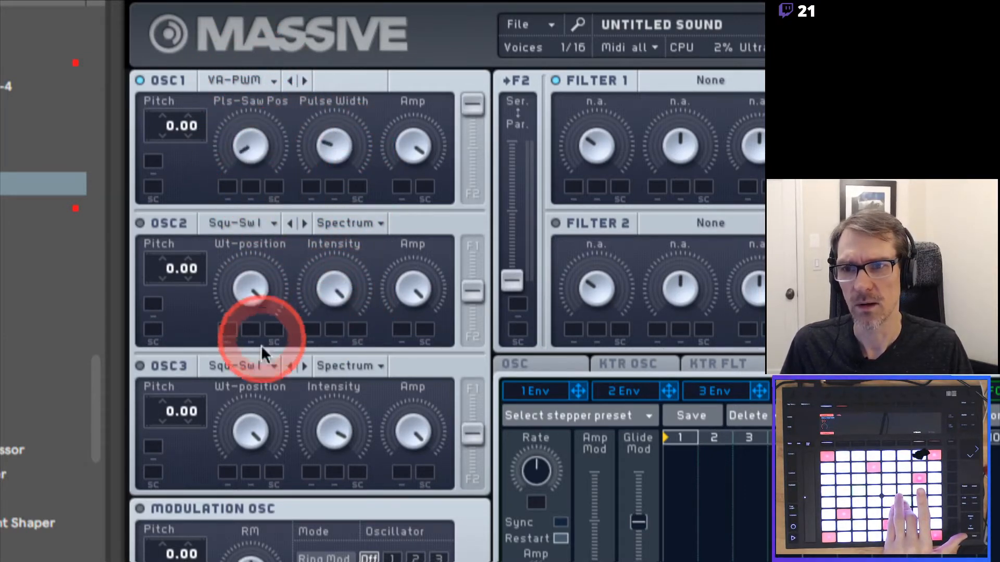
{"action": "mouse_move", "coordinate": [330, 147]}
{"action": "left_mouse_down"}
{"action": "mouse_move", "coordinate": [330, 194]}
{"action": "mouse_move", "coordinate": [336, 52]}
{"action": "mouse_move", "coordinate": [335, 138]}
{"action": "mouse_move", "coordinate": [330, 83]}
{"action": "mouse_move", "coordinate": [329, 127]}
{"action": "mouse_move", "coordinate": [339, 136]}
{"action": "left_mouse_up"}
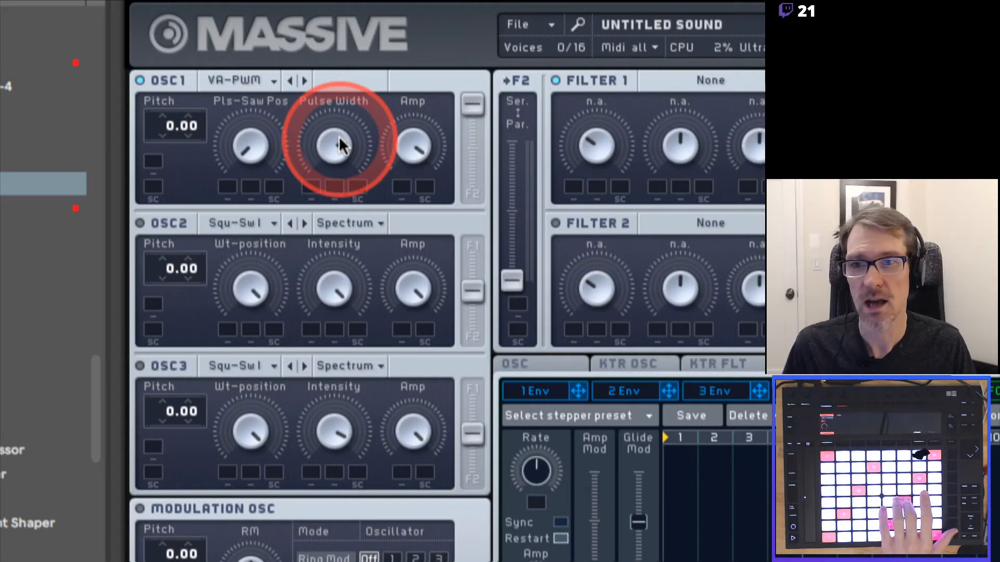
{"action": "mouse_move", "coordinate": [338, 136]}
{"action": "left_mouse_down"}
{"action": "mouse_move", "coordinate": [338, 86]}
{"action": "mouse_move", "coordinate": [332, 173]}
{"action": "mouse_move", "coordinate": [329, 127]}
{"action": "left_mouse_up"}
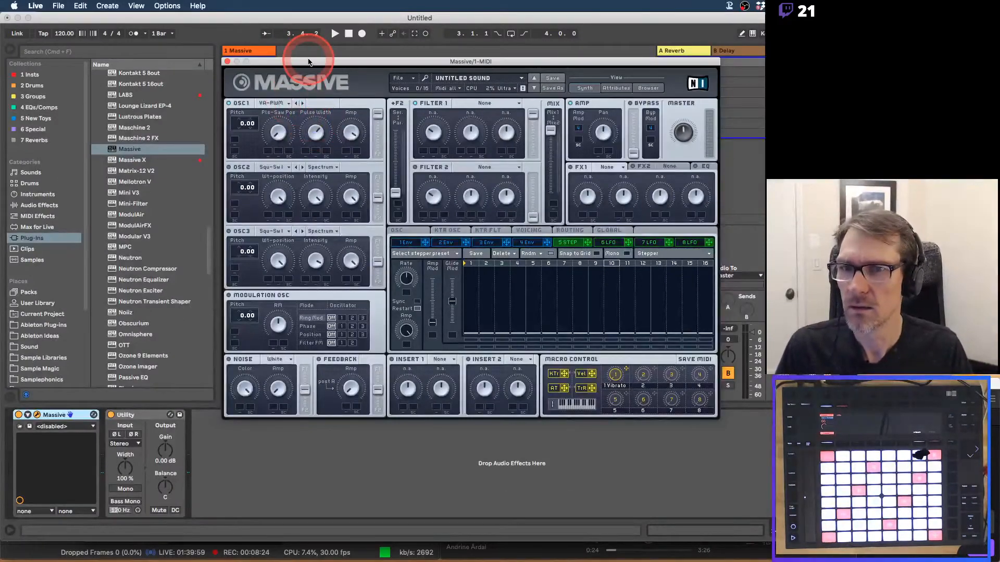
Move Massive aside, select its track, and collapse the VST vendor folders in the browser.
{"action": "left_click_drag", "start_coordinate": [313, 63], "coordinate": [553, 38]}
{"action": "left_click", "coordinate": [238, 57]}
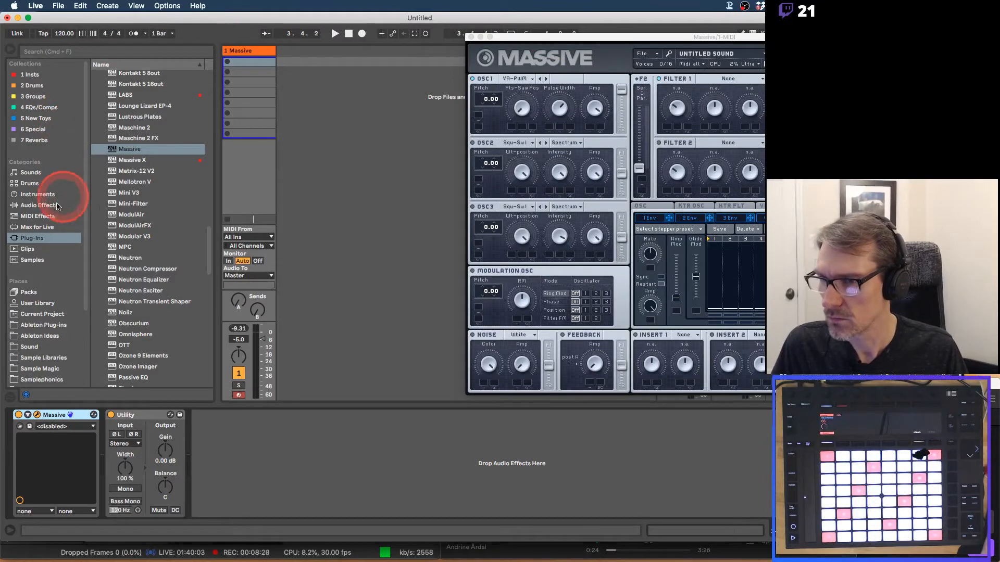
{"action": "scroll", "coordinate": [145, 121], "scroll_direction": "up", "scroll_amount": 15}
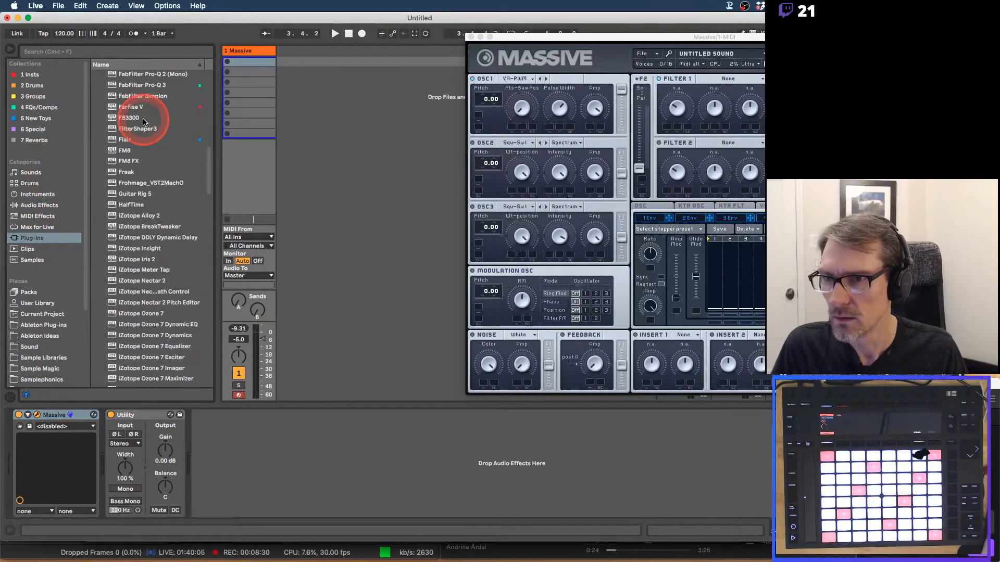
{"action": "scroll", "coordinate": [145, 122], "scroll_direction": "up", "scroll_amount": 5}
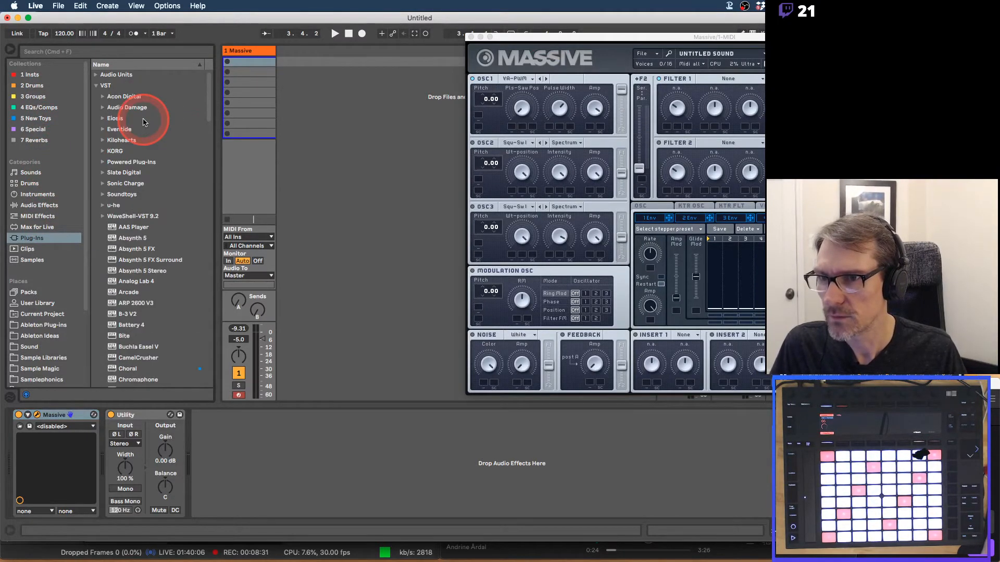
{"action": "left_click", "coordinate": [104, 140]}
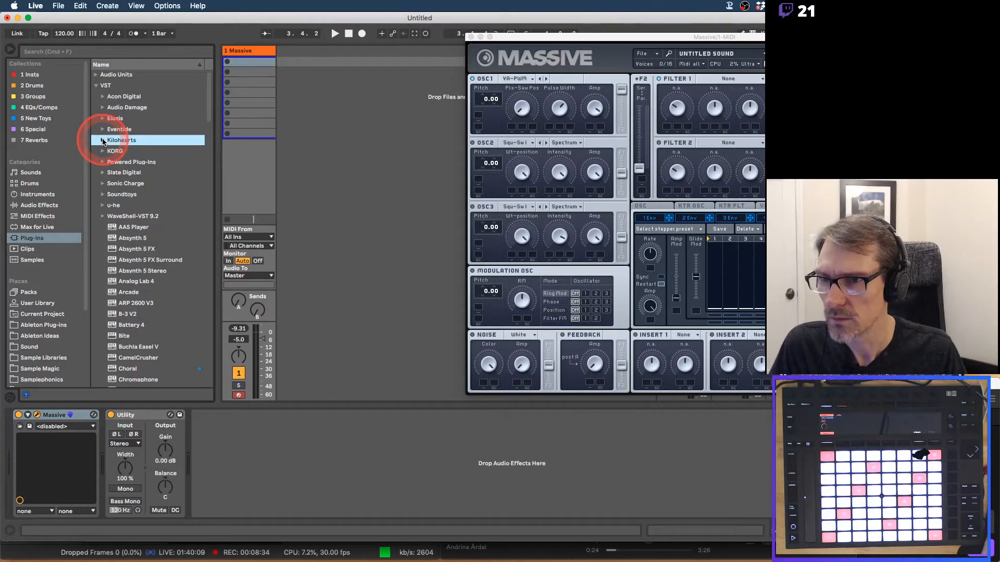
{"action": "left_click", "coordinate": [103, 119]}
{"action": "left_click", "coordinate": [103, 120]}
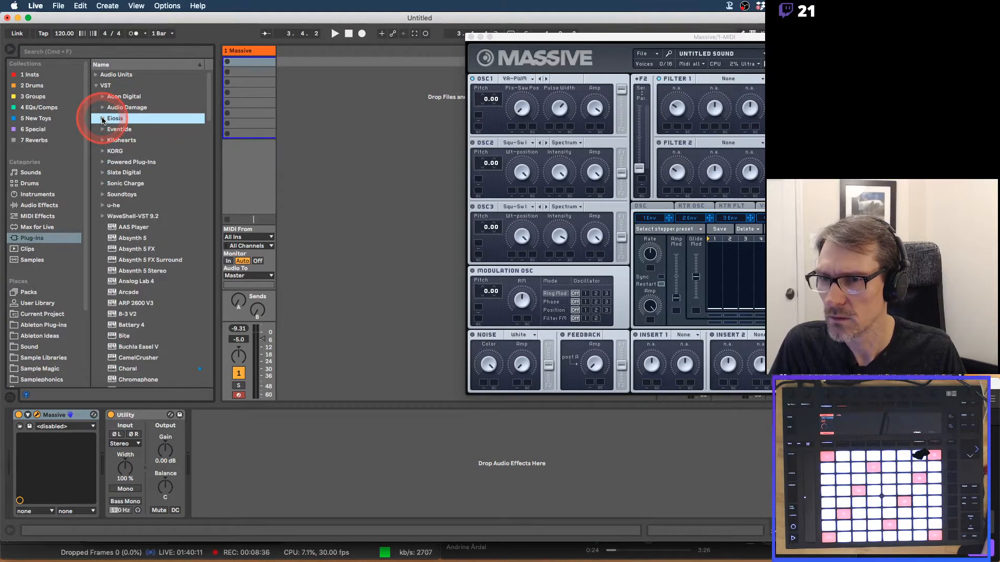
{"action": "left_click", "coordinate": [104, 109]}
{"action": "left_click", "coordinate": [103, 108]}
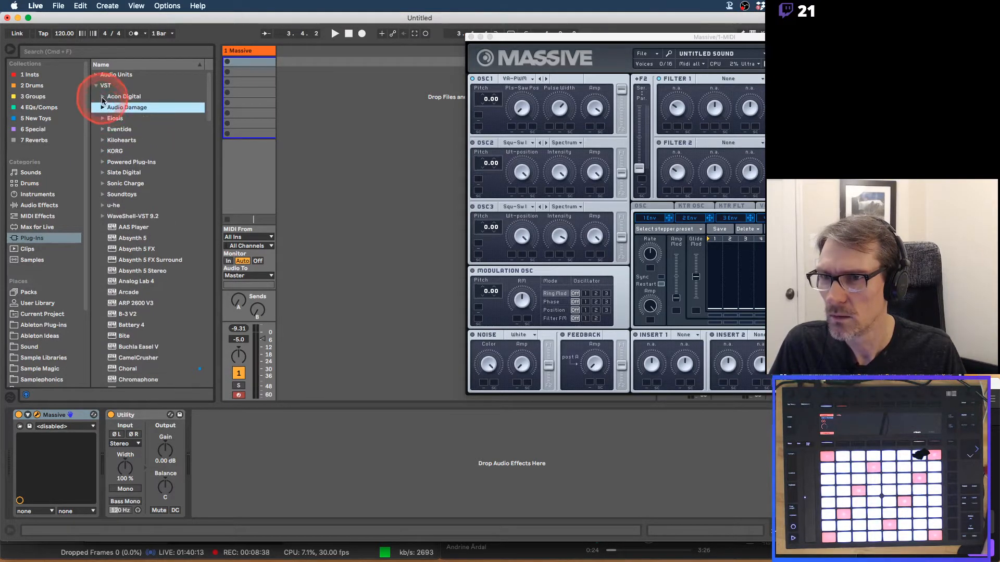
{"action": "left_click", "coordinate": [103, 98]}
{"action": "left_click", "coordinate": [102, 97]}
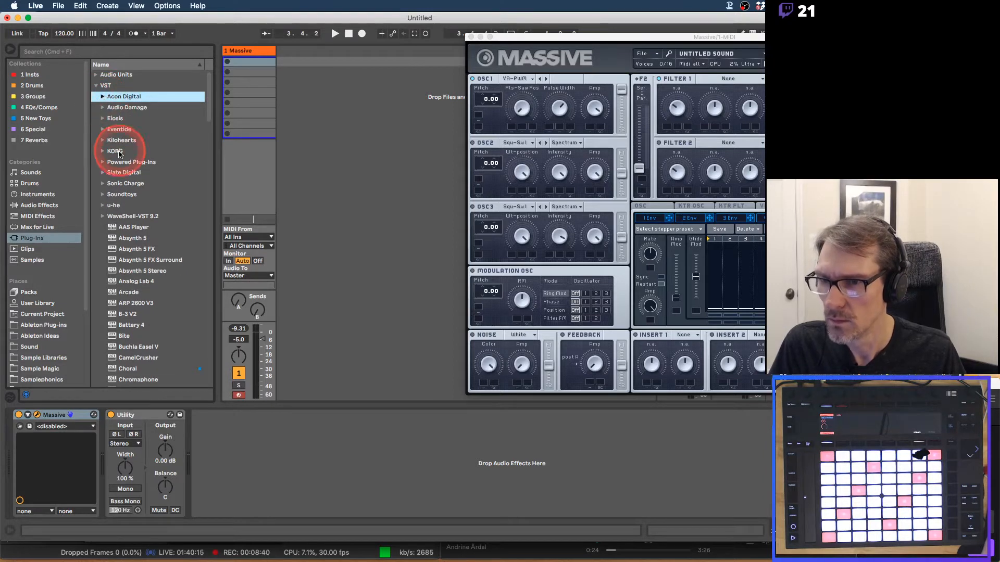
Expand Audio Units and browse its vendor folders, including Output and Ohm Force.
{"action": "left_click", "coordinate": [95, 74]}
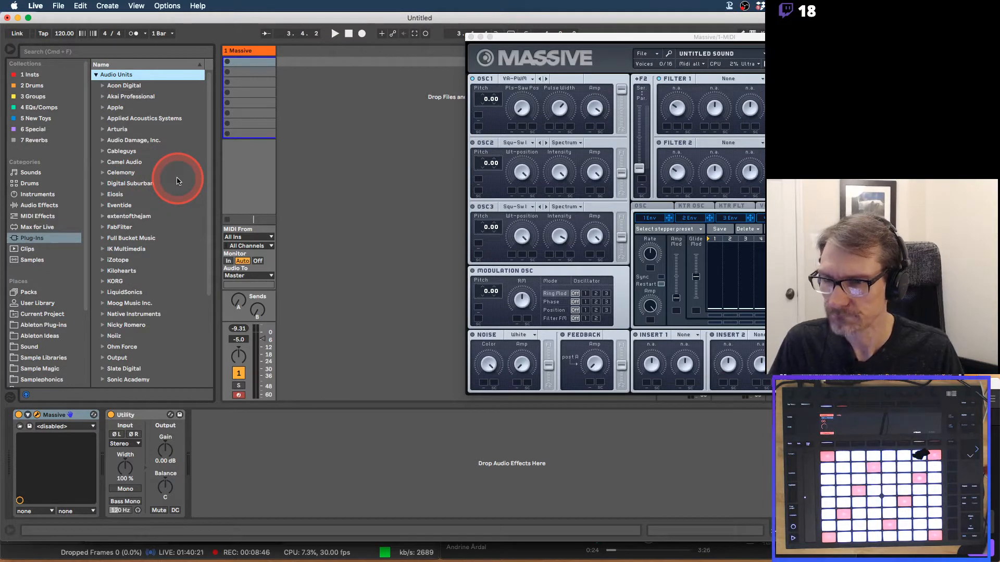
{"action": "scroll", "coordinate": [177, 180], "scroll_direction": "down", "scroll_amount": 1}
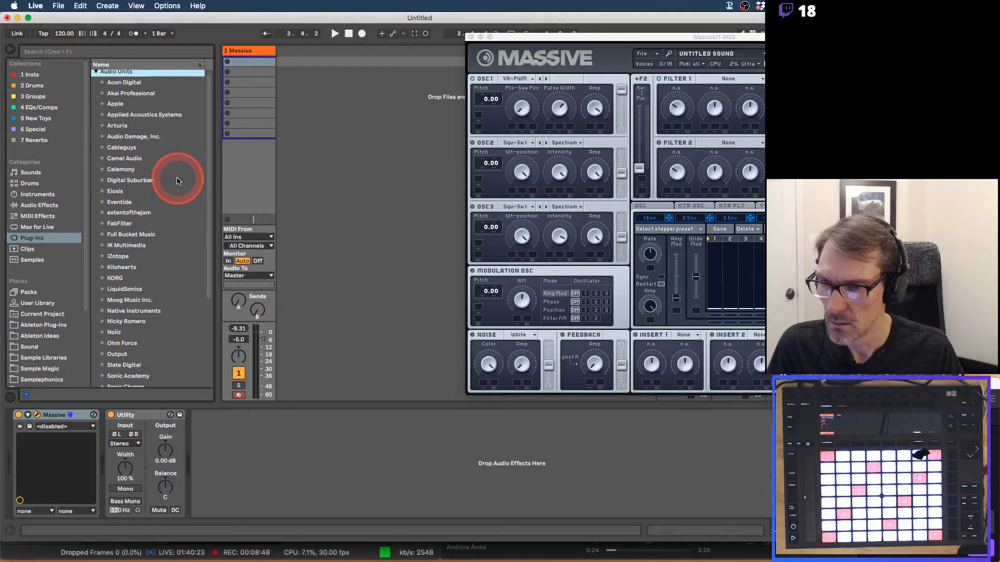
{"action": "scroll", "coordinate": [177, 180], "scroll_direction": "down", "scroll_amount": 2}
{"action": "scroll", "coordinate": [177, 181], "scroll_direction": "down", "scroll_amount": 1}
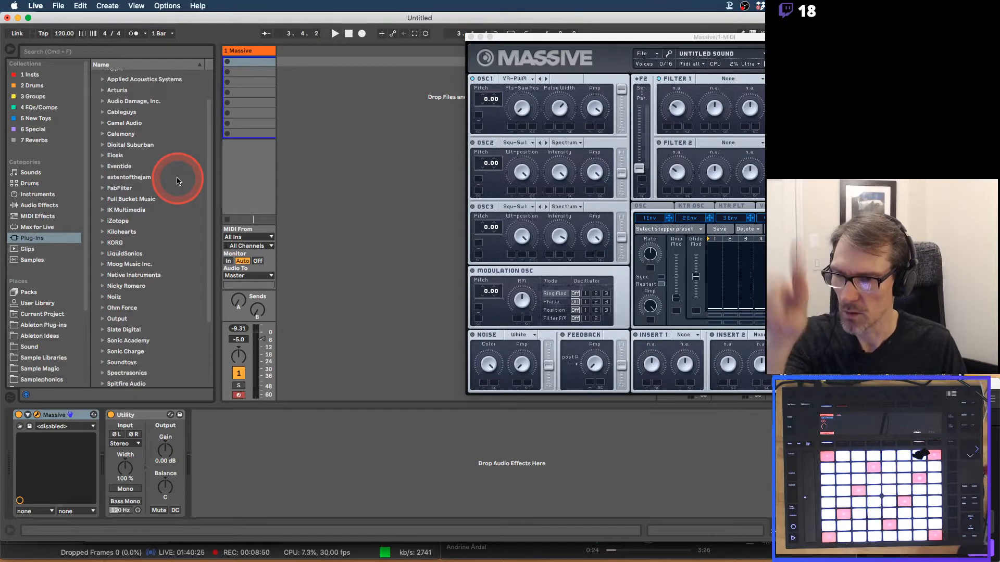
{"action": "scroll", "coordinate": [156, 229], "scroll_direction": "down", "scroll_amount": 1}
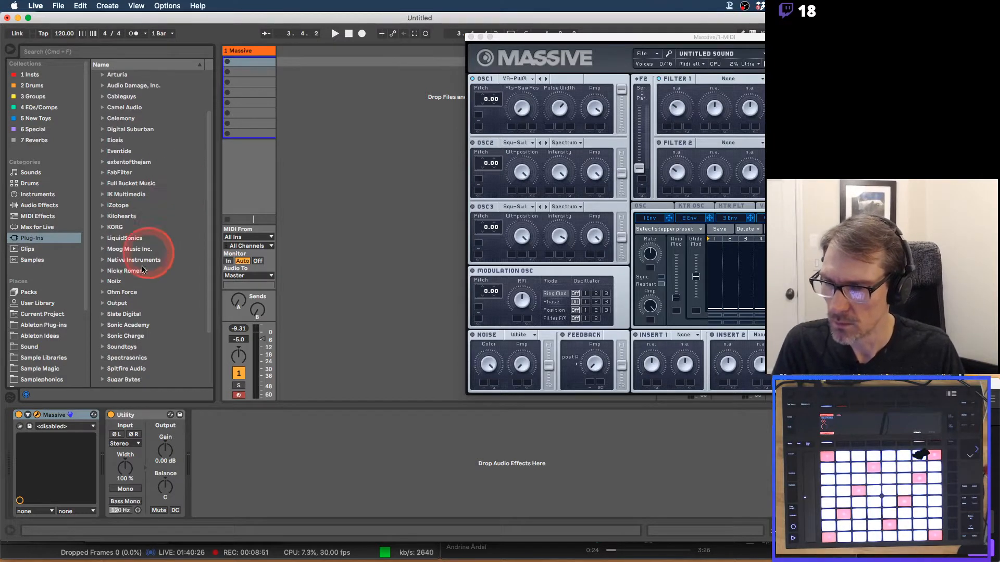
{"action": "left_click", "coordinate": [104, 306]}
{"action": "left_click", "coordinate": [103, 293]}
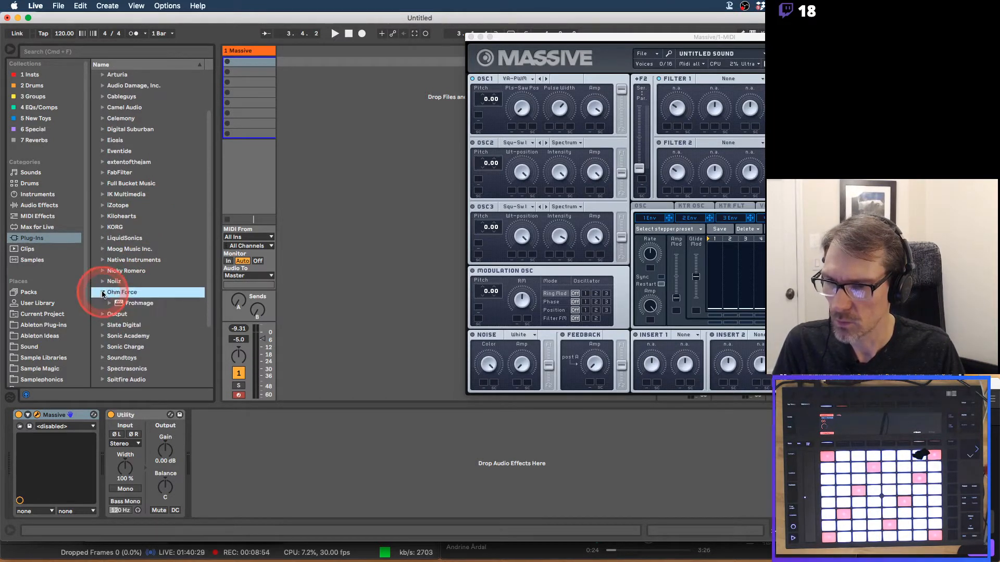
{"action": "left_click", "coordinate": [103, 293]}
{"action": "scroll", "coordinate": [168, 292], "scroll_direction": "down", "scroll_amount": 5}
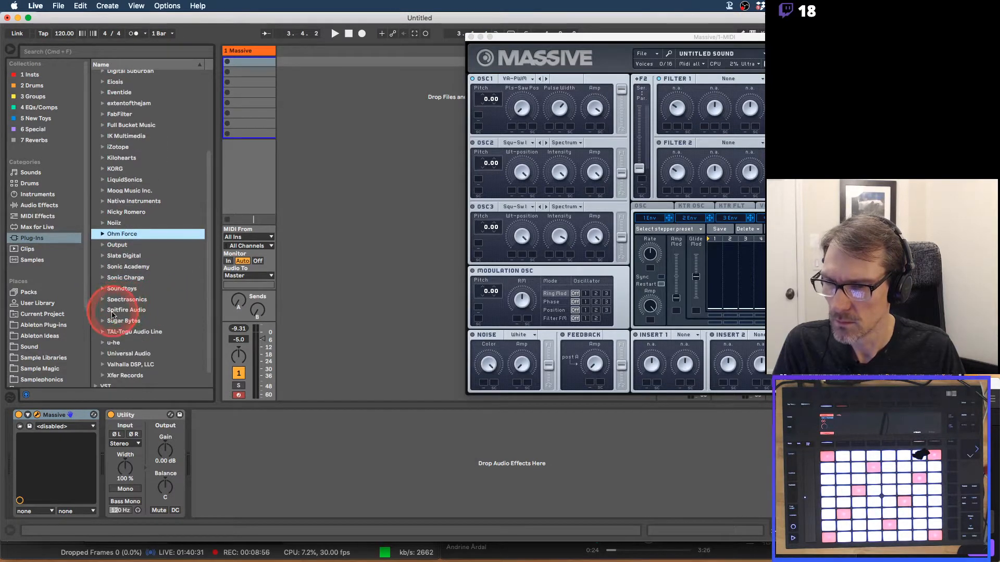
{"action": "scroll", "coordinate": [120, 322], "scroll_direction": "down", "scroll_amount": 2}
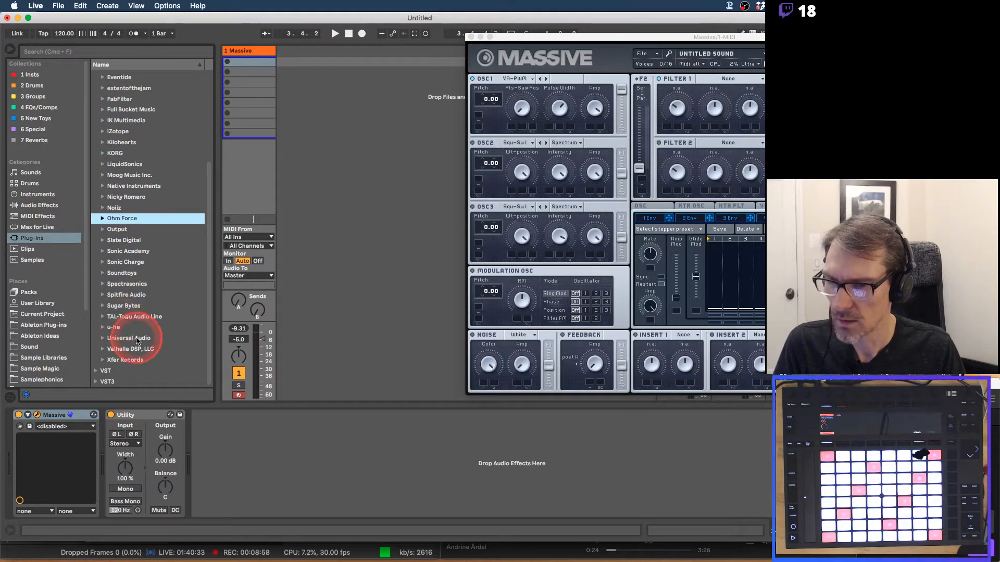
{"action": "scroll", "coordinate": [141, 316], "scroll_direction": "up", "scroll_amount": 7}
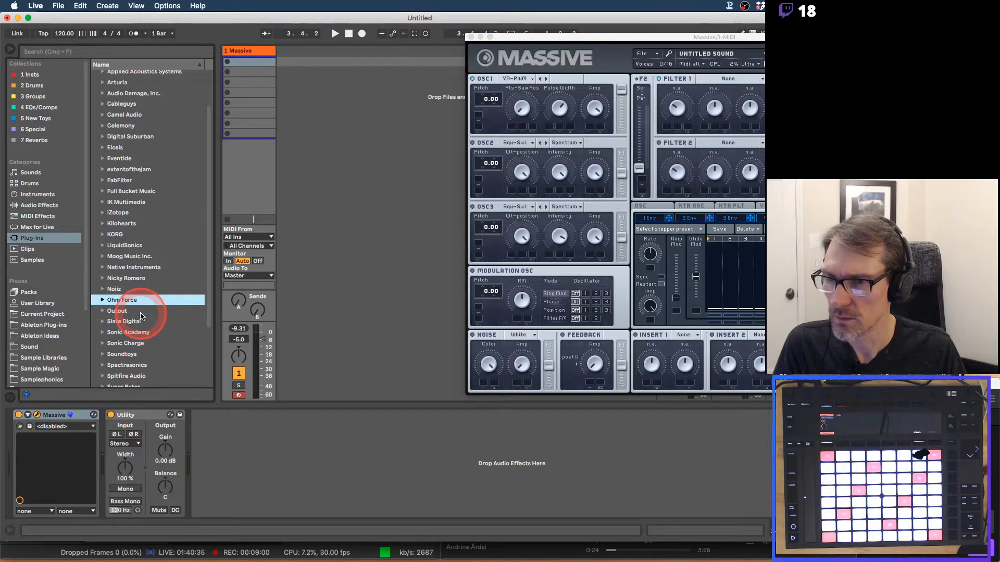
{"action": "scroll", "coordinate": [140, 312], "scroll_direction": "up", "scroll_amount": 4}
Search the browser for 'osc' and 'm', clearing the search field each time.
{"action": "left_click", "coordinate": [138, 52]}
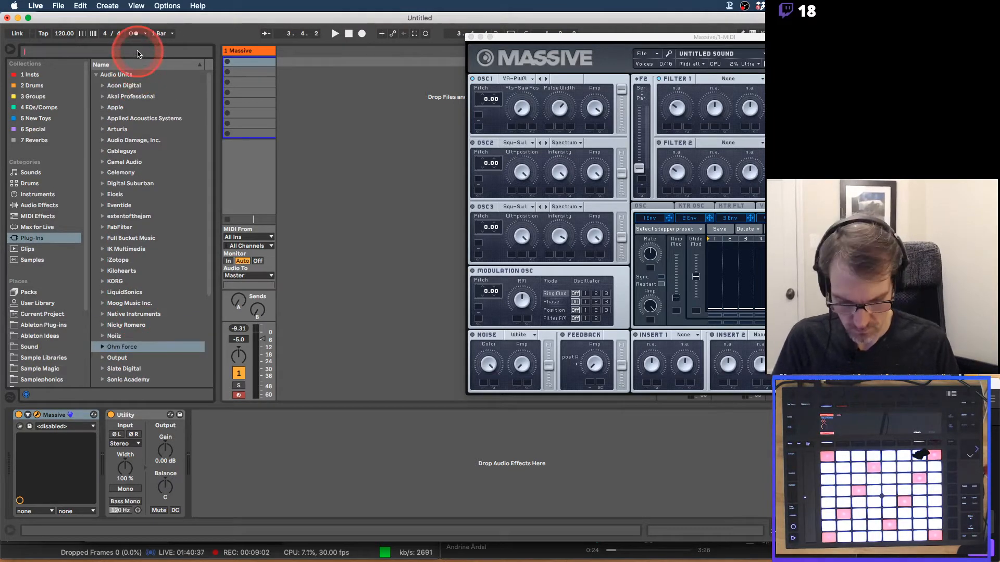
{"action": "type", "text": "osc"}
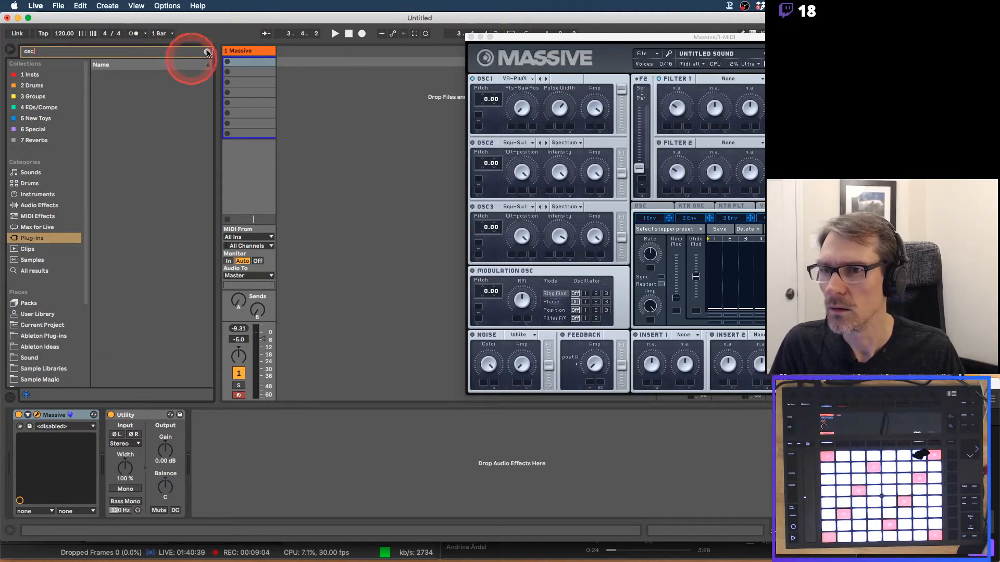
{"action": "left_click", "coordinate": [207, 52]}
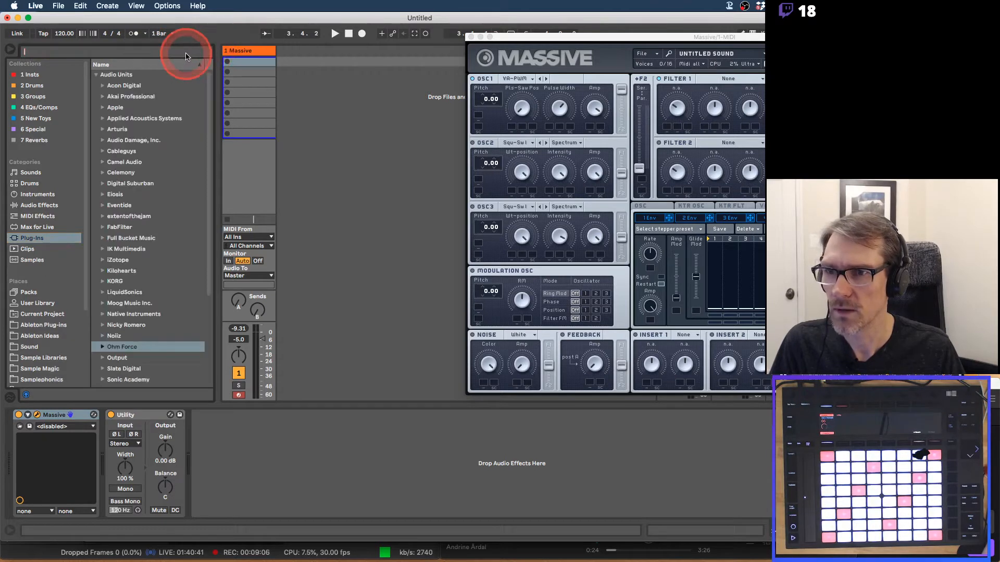
{"action": "type", "text": "mex"}
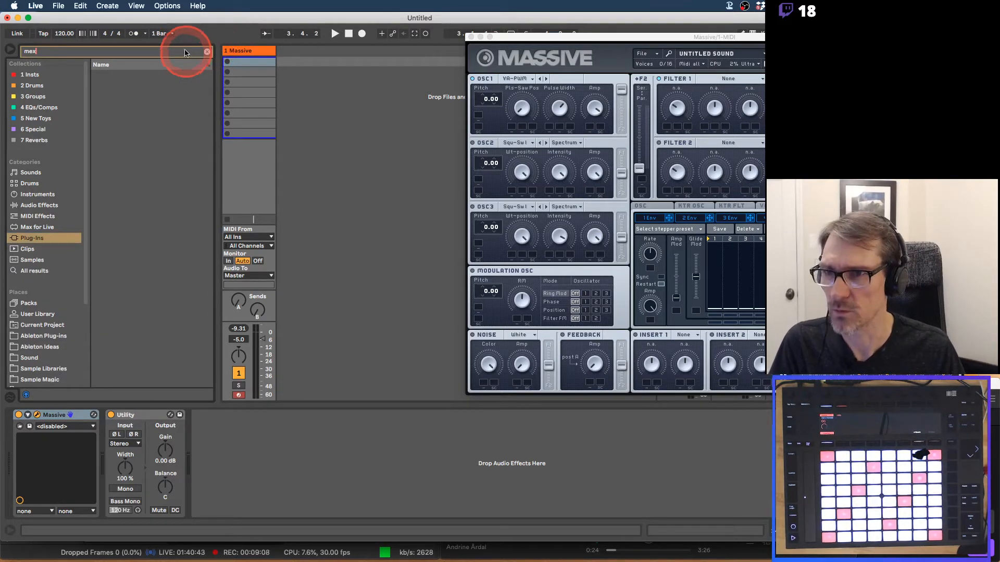
{"action": "left_click", "coordinate": [208, 52]}
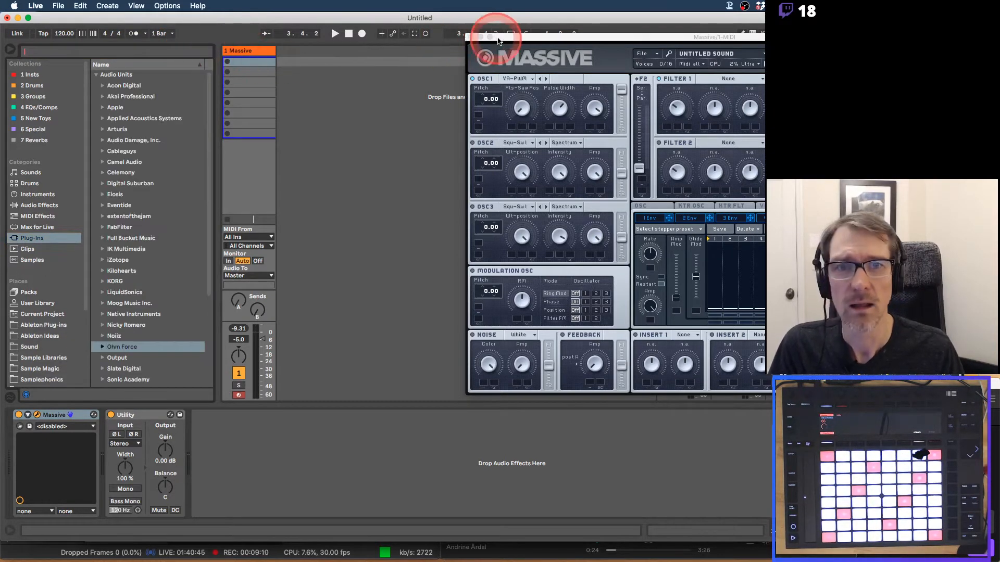
Shift the Massive window left and lower OSC1's Pulse Width and Pls-Saw Pos knobs.
{"action": "left_click_drag", "start_coordinate": [505, 37], "coordinate": [259, 49]}
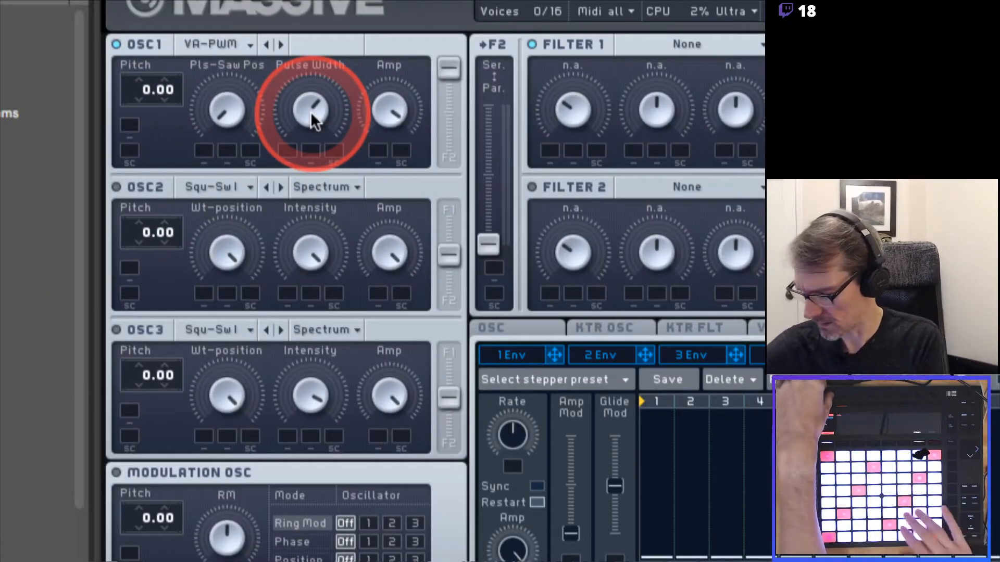
{"action": "left_click_drag", "start_coordinate": [311, 113], "coordinate": [311, 113]}
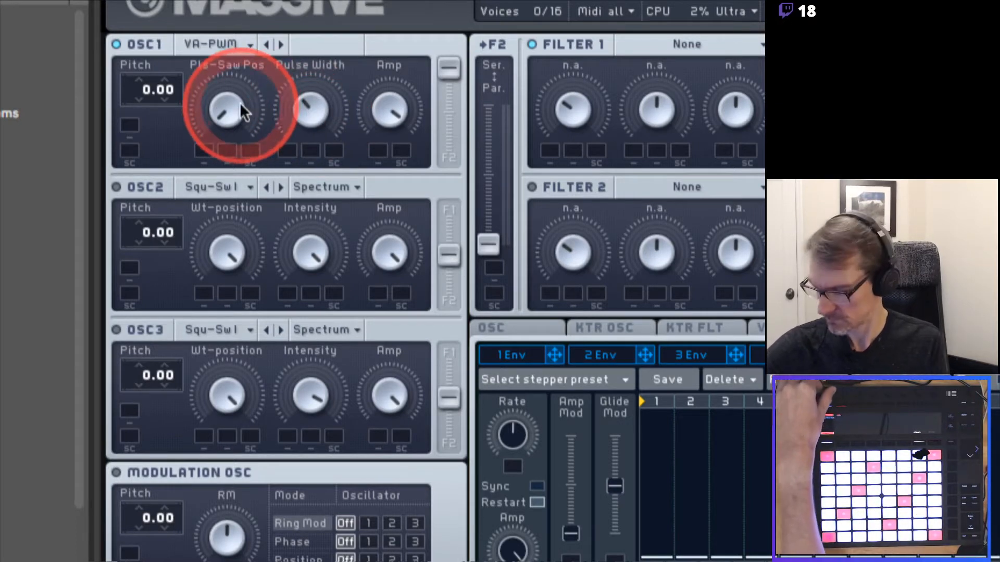
{"action": "left_click_drag", "start_coordinate": [241, 104], "coordinate": [240, 102]}
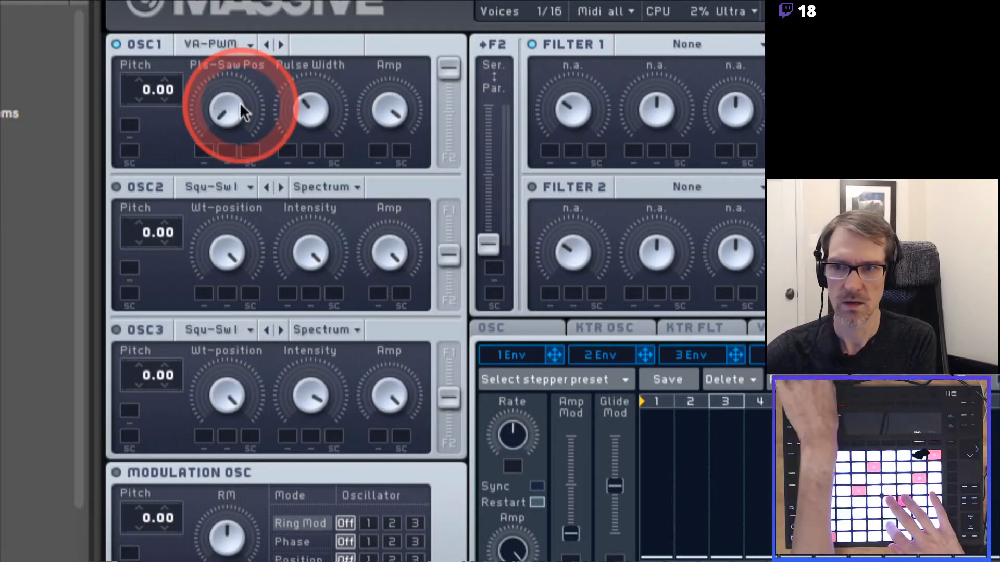
Load the Basic > Square-Saw I wavetable on OSC1 in place of VA-PWM.
{"action": "left_click", "coordinate": [281, 44]}
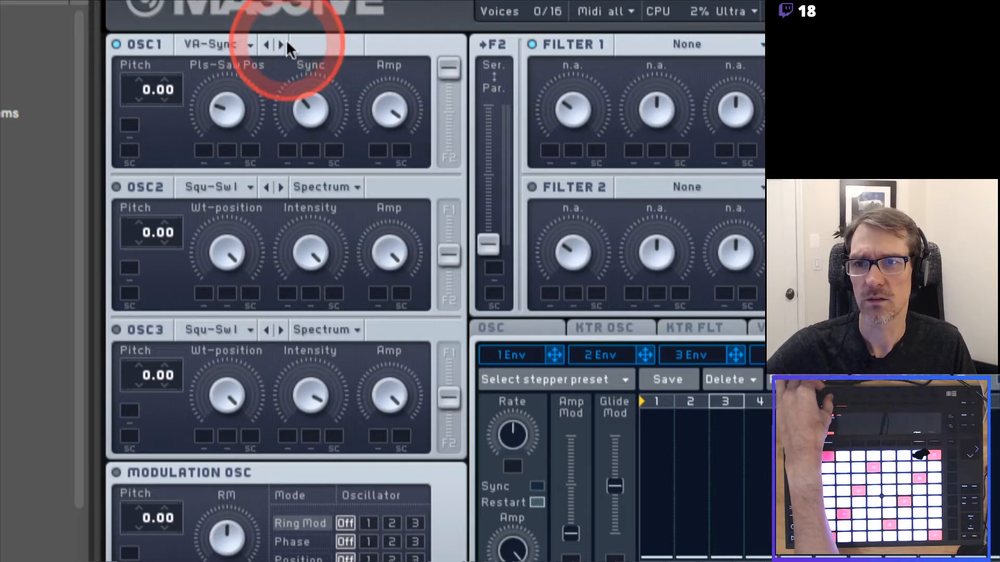
{"action": "left_click", "coordinate": [249, 44]}
{"action": "left_click", "coordinate": [259, 30]}
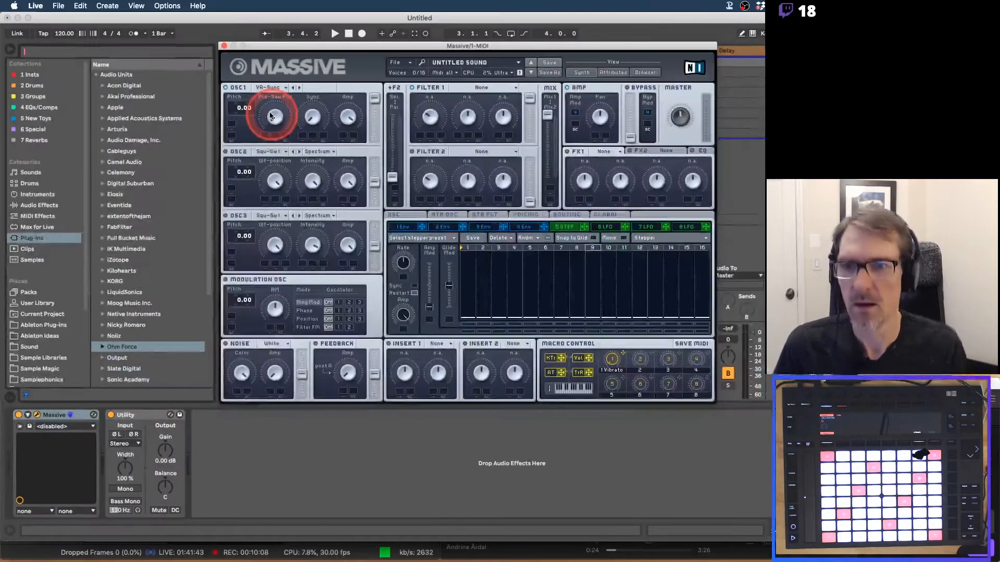
{"action": "left_click", "coordinate": [241, 46]}
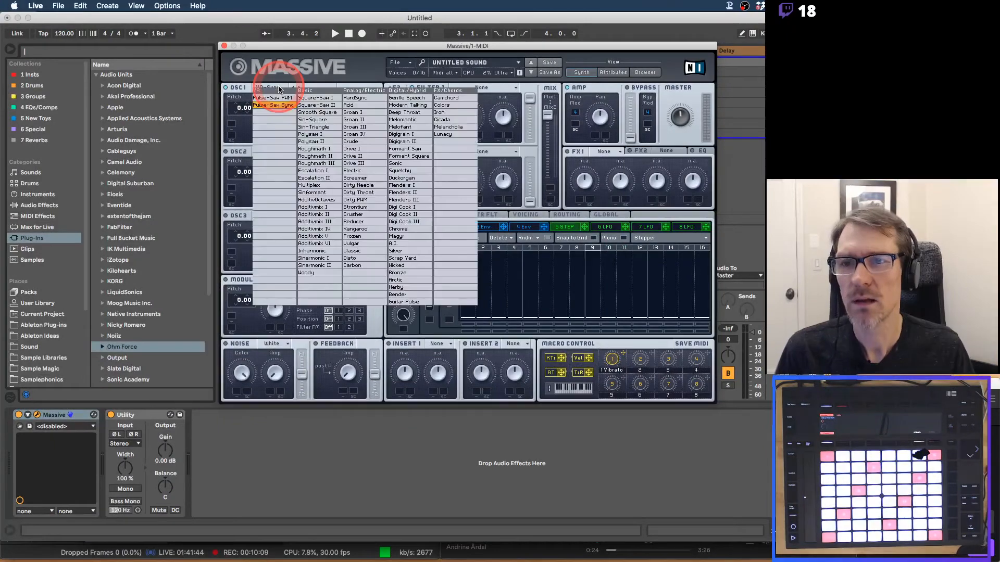
{"action": "left_click", "coordinate": [308, 97]}
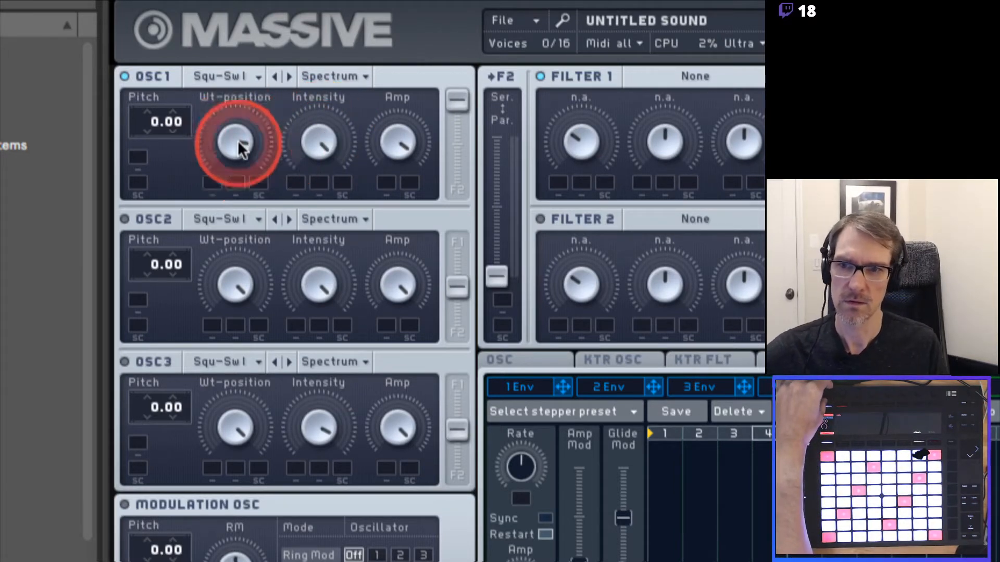
Lower OSC1's Wt-position, then nudge its Intensity down and back up slightly.
{"action": "mouse_move", "coordinate": [239, 141]}
{"action": "left_mouse_down"}
{"action": "mouse_move", "coordinate": [239, 156]}
{"action": "mouse_move", "coordinate": [237, 124]}
{"action": "left_mouse_up"}
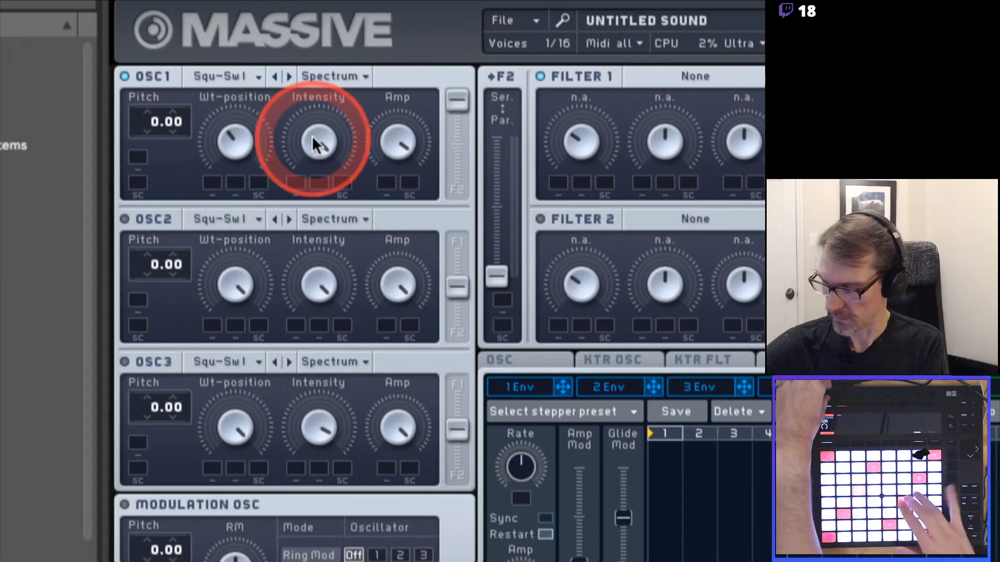
{"action": "mouse_move", "coordinate": [311, 135]}
{"action": "left_mouse_down"}
{"action": "mouse_move", "coordinate": [312, 151]}
{"action": "mouse_move", "coordinate": [311, 133]}
{"action": "left_mouse_up"}
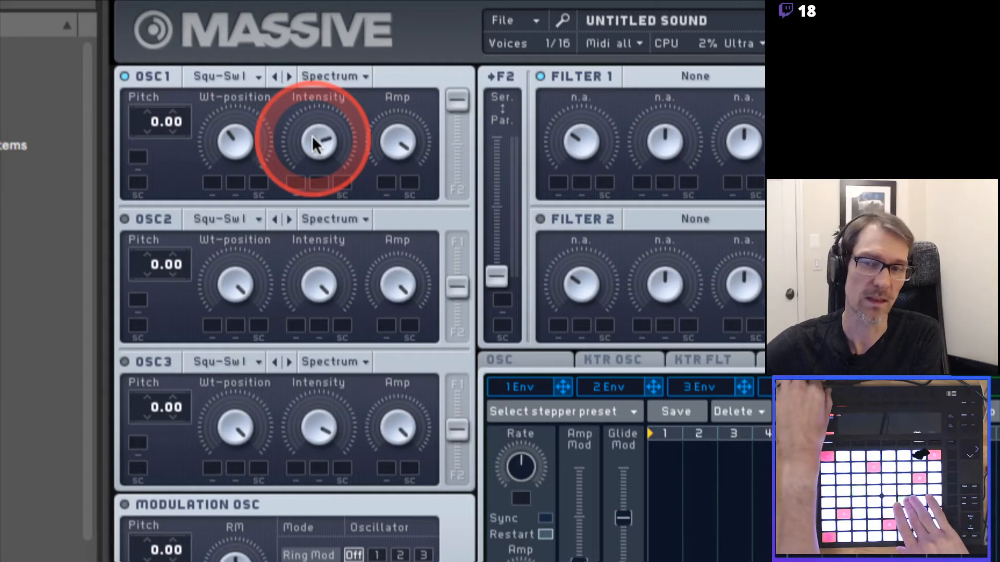
{"action": "left_click_drag", "start_coordinate": [311, 135], "coordinate": [311, 131]}
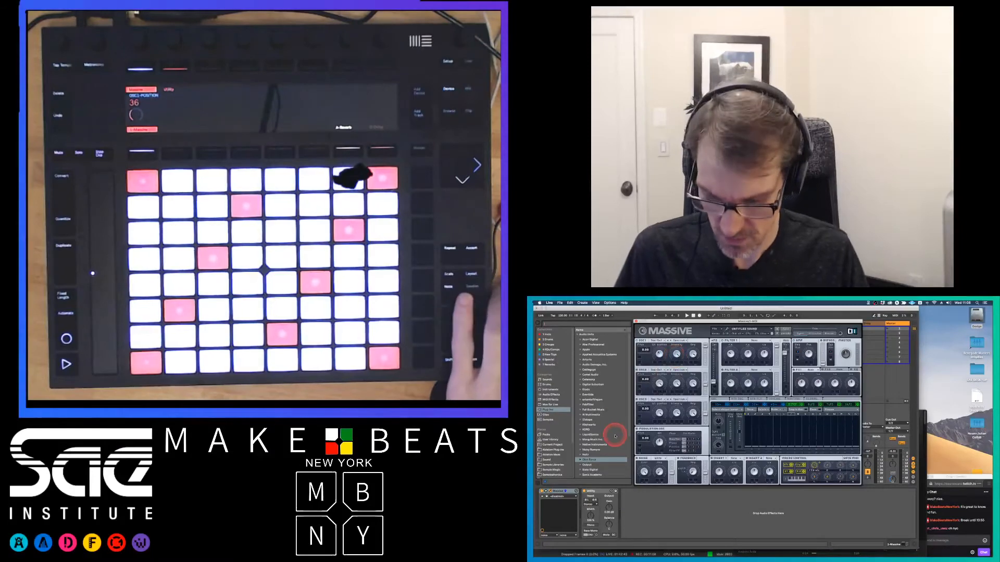
Delete the Utility device from the track's chain and select the Massive device.
{"action": "key", "text": "super+Tab"}
{"action": "key", "text": "super+Tab"}
{"action": "key", "text": "super+Tab"}
{"action": "key", "text": "super+Tab"}
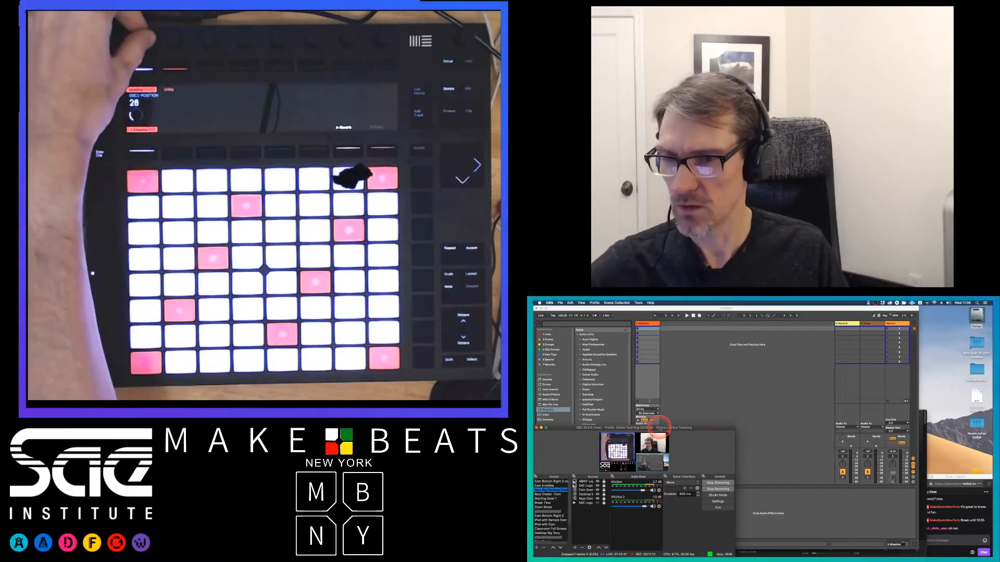
{"action": "left_click", "coordinate": [664, 395]}
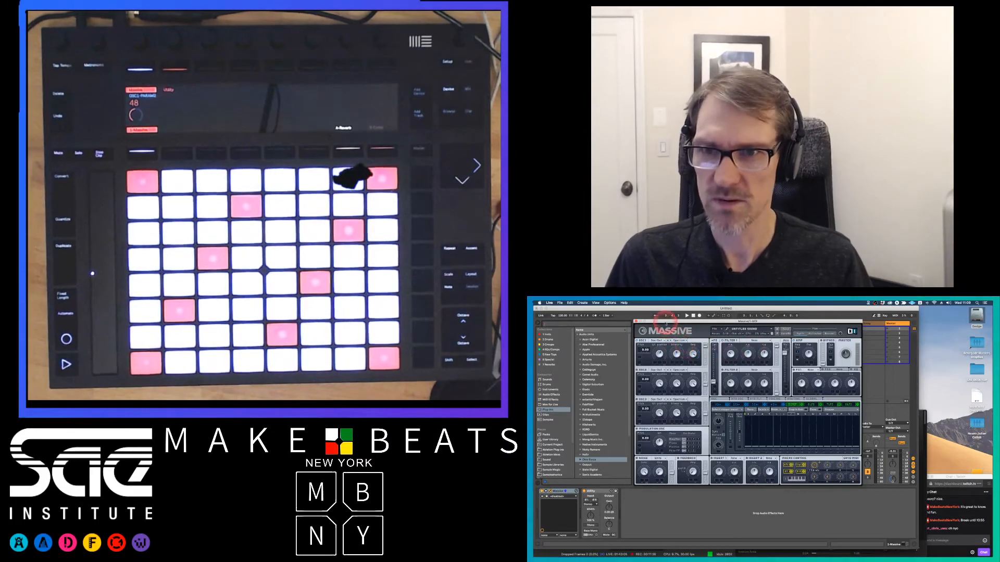
{"action": "left_click_drag", "start_coordinate": [668, 319], "coordinate": [715, 319]}
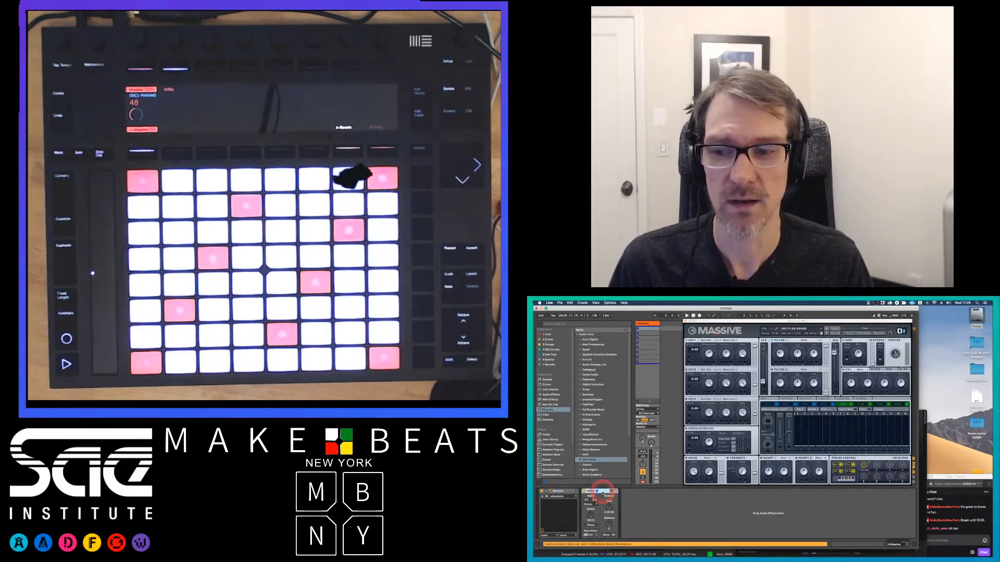
{"action": "key", "text": "Delete"}
{"action": "left_click", "coordinate": [602, 492]}
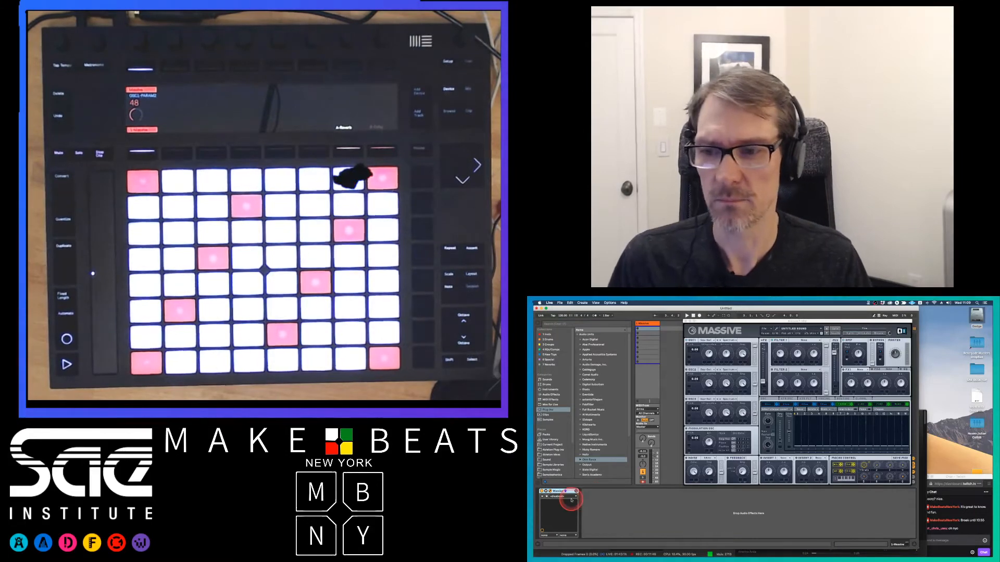
{"action": "left_click", "coordinate": [546, 494]}
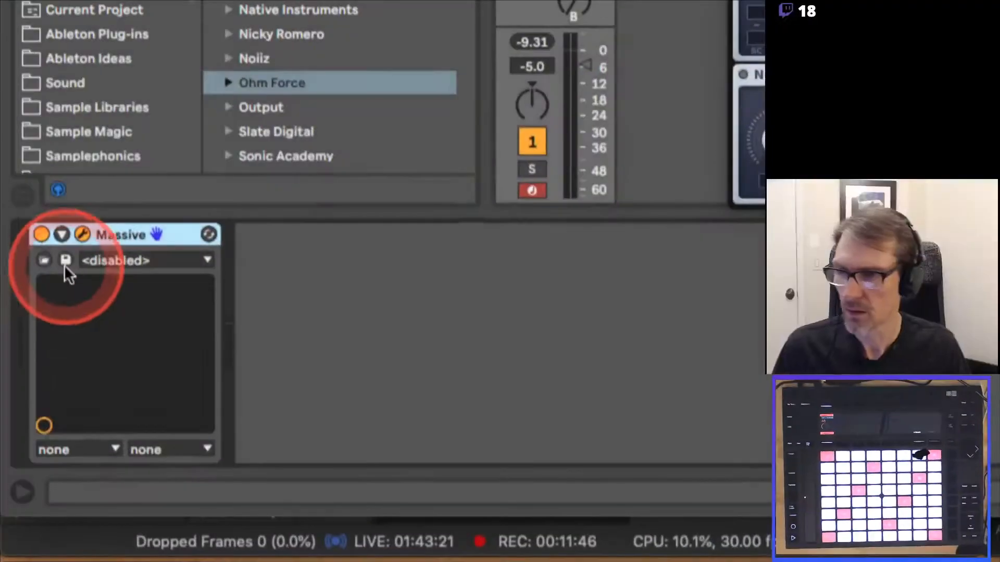
Use Configure to map OSC1 Wt-position, Intensity and Amp as Massive device parameters.
{"action": "left_click", "coordinate": [62, 233]}
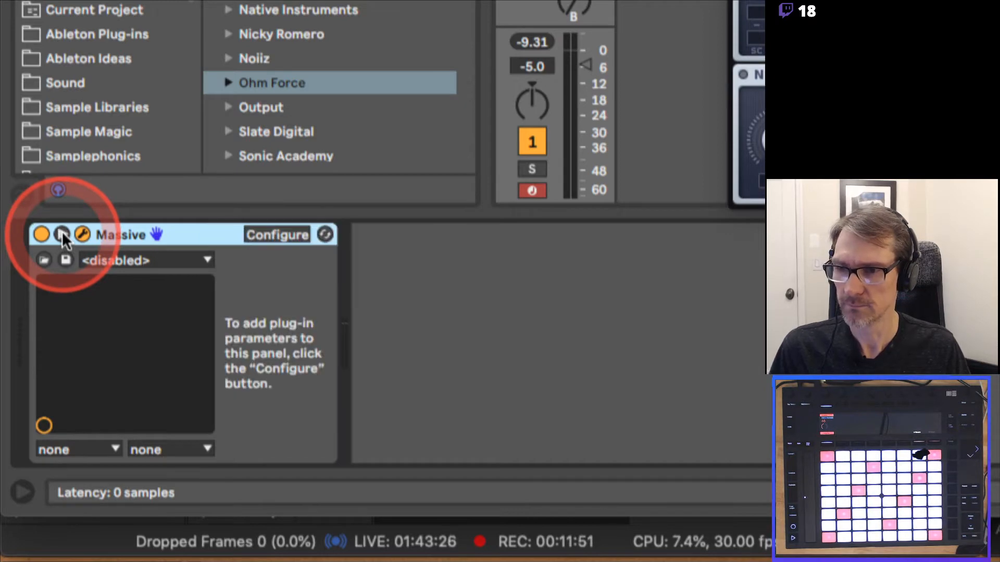
{"action": "left_click", "coordinate": [279, 235]}
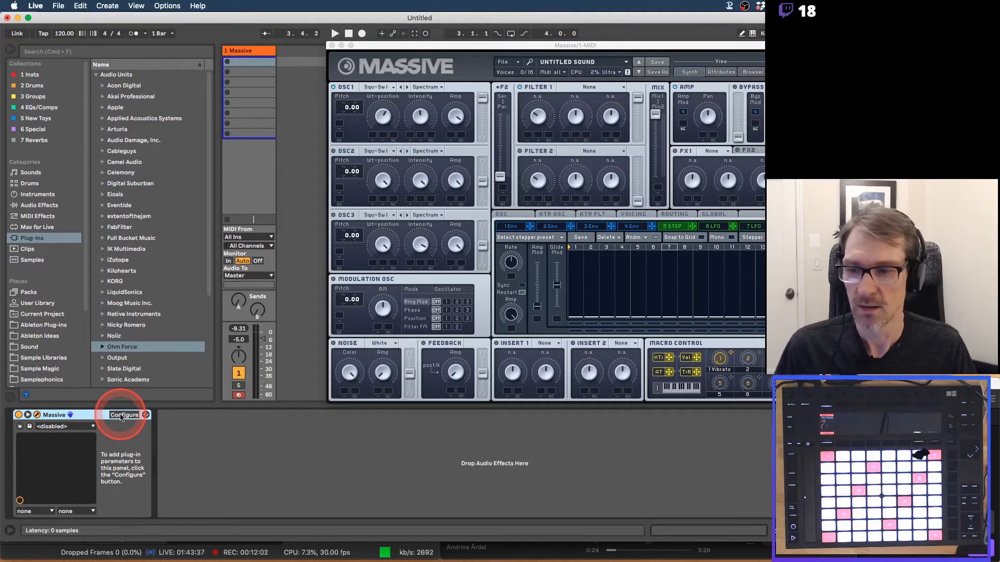
{"action": "left_click", "coordinate": [122, 415]}
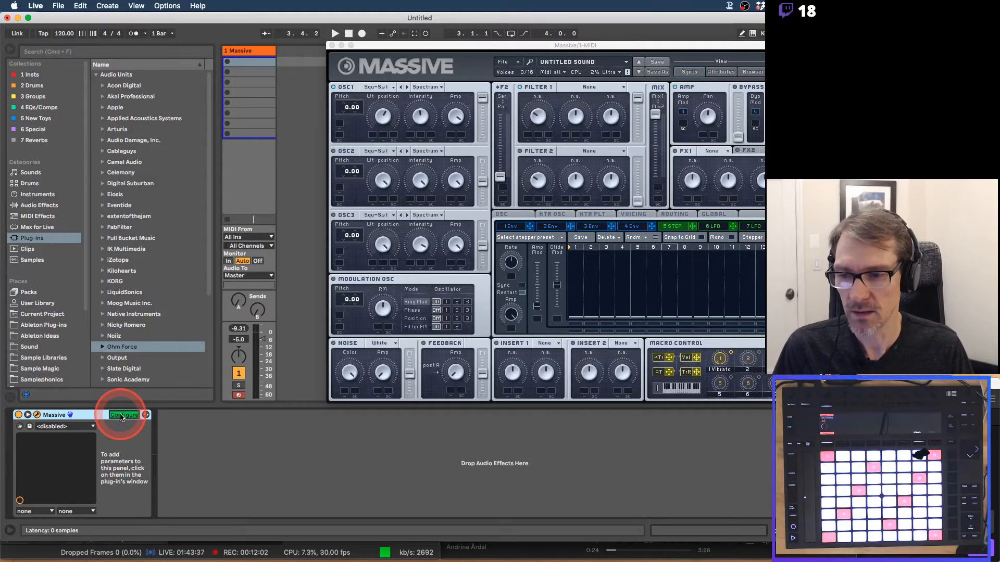
{"action": "left_click", "coordinate": [383, 119]}
{"action": "left_click", "coordinate": [420, 115]}
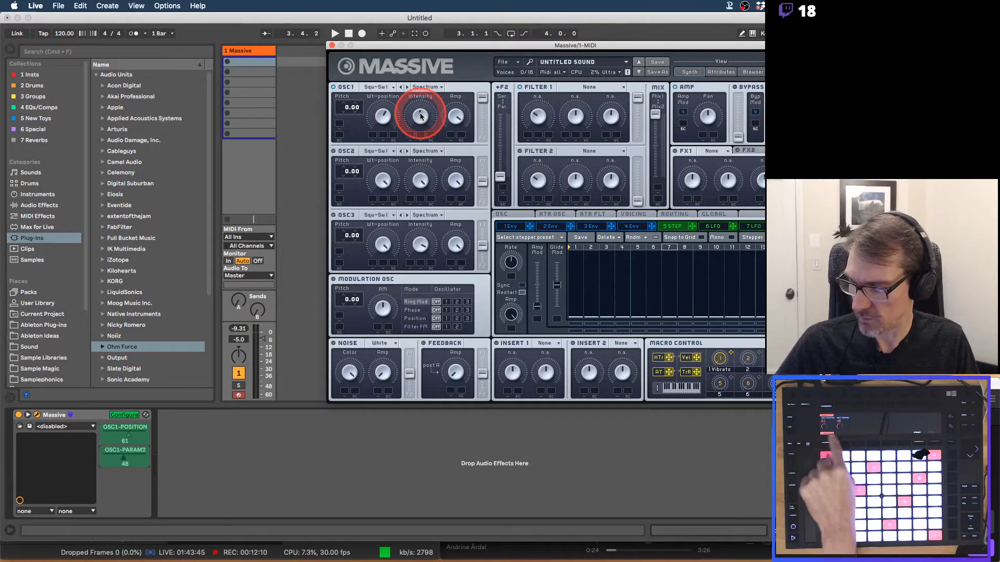
{"action": "left_click", "coordinate": [453, 119]}
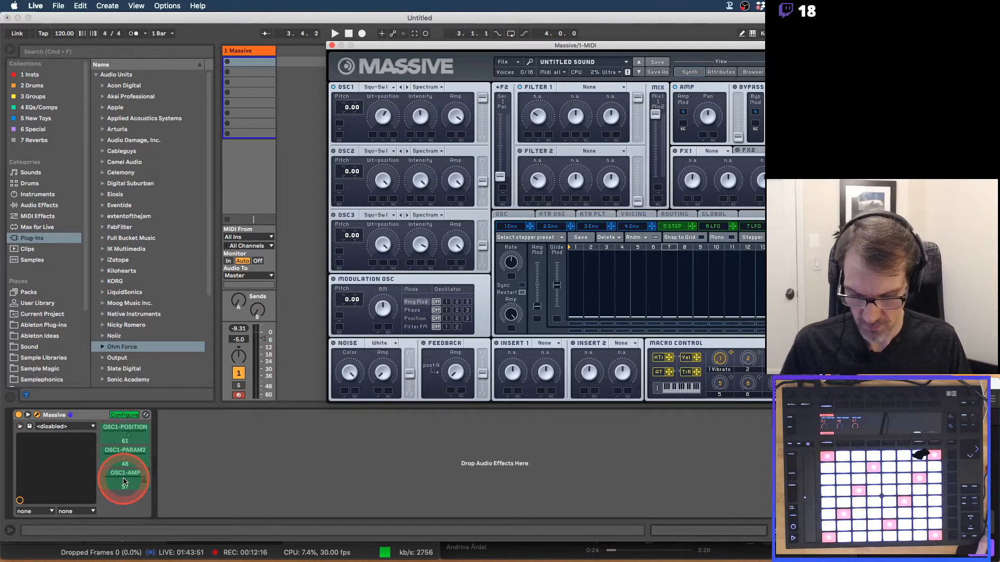
{"action": "left_click", "coordinate": [122, 415]}
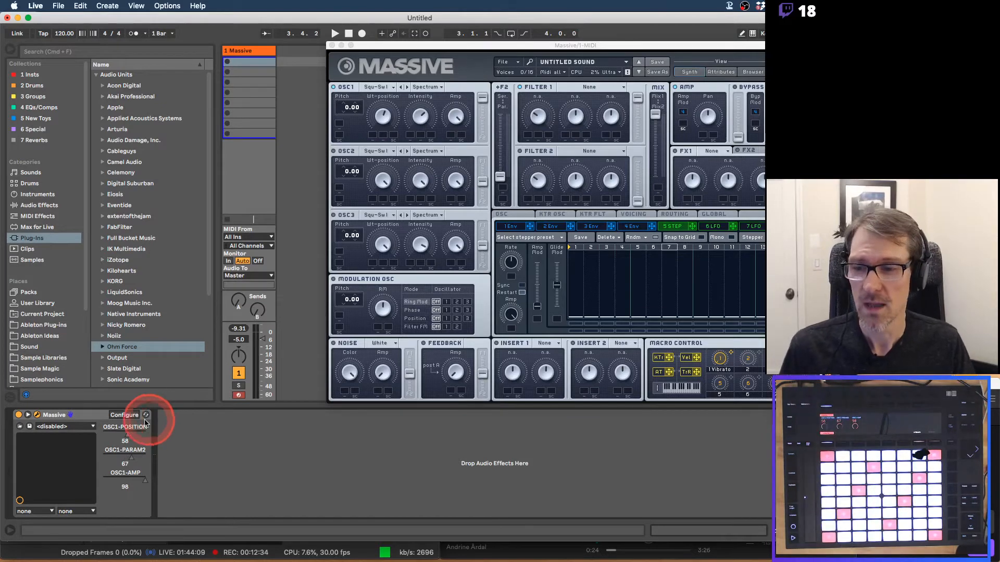
Configure the Massive device to also expose FILTER1-CUT, FILTER1-BW and FILTER1-RES.
{"action": "left_click", "coordinate": [124, 415]}
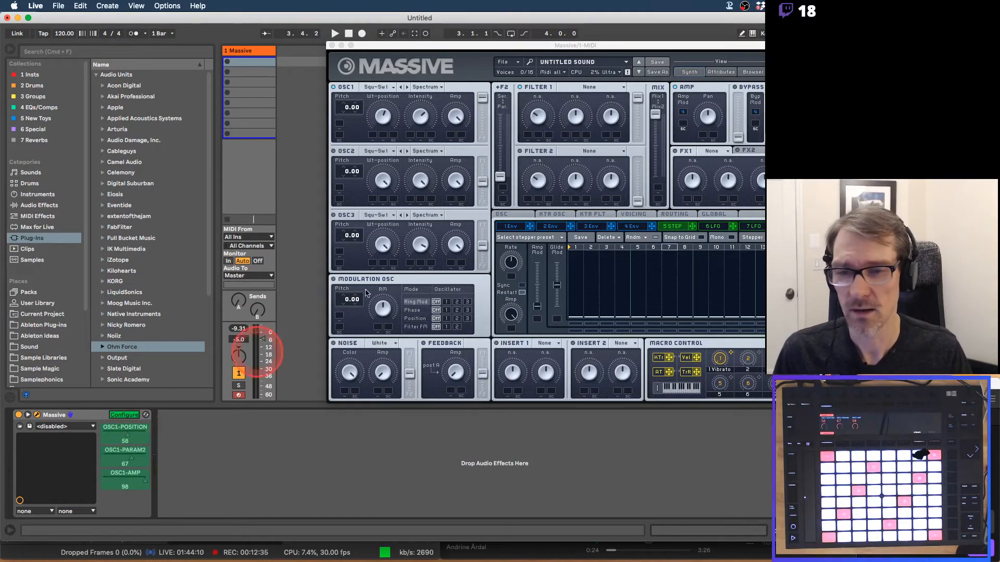
{"action": "left_click", "coordinate": [538, 116]}
{"action": "left_click", "coordinate": [611, 116]}
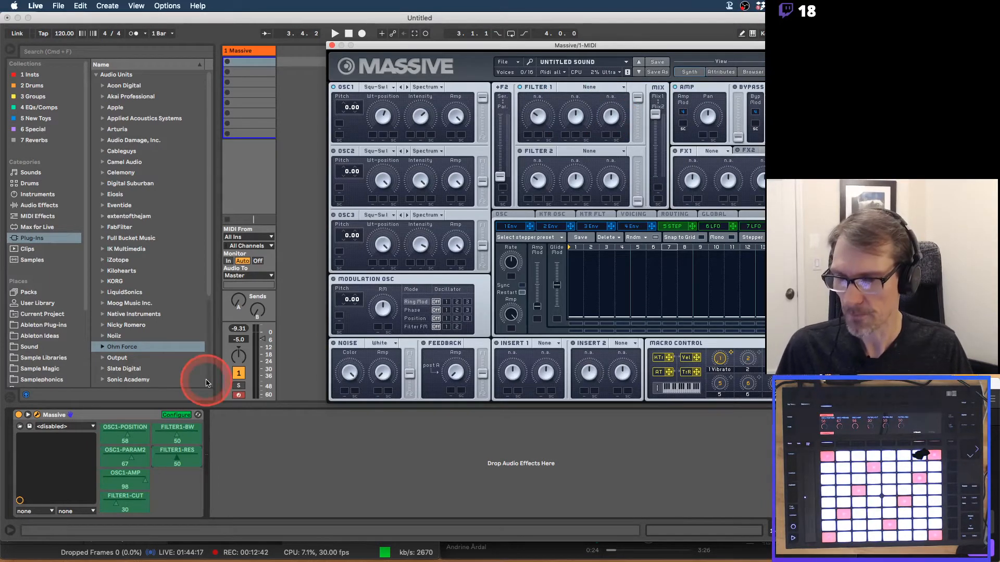
{"action": "left_click", "coordinate": [176, 415]}
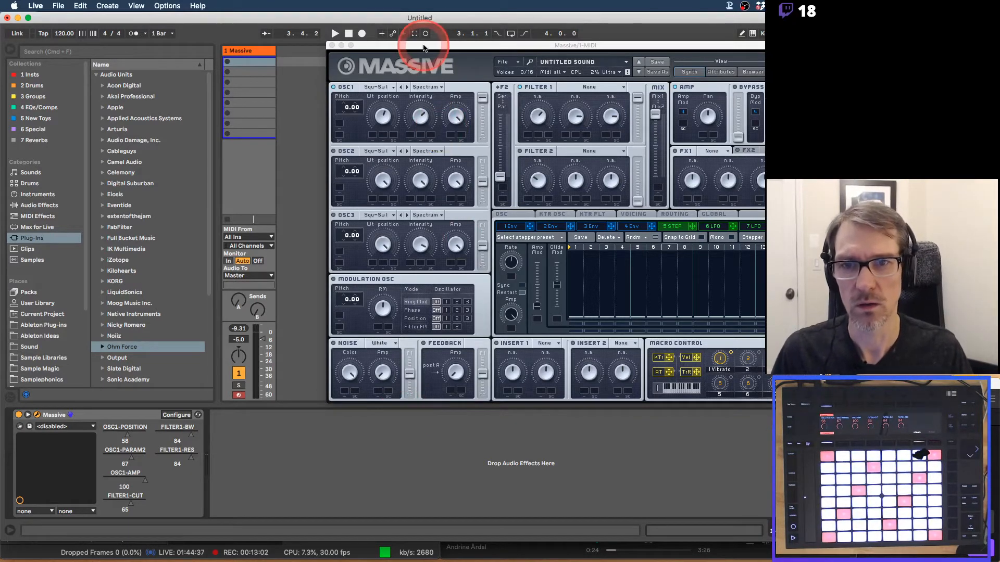
{"action": "left_click_drag", "start_coordinate": [423, 47], "coordinate": [313, 51]}
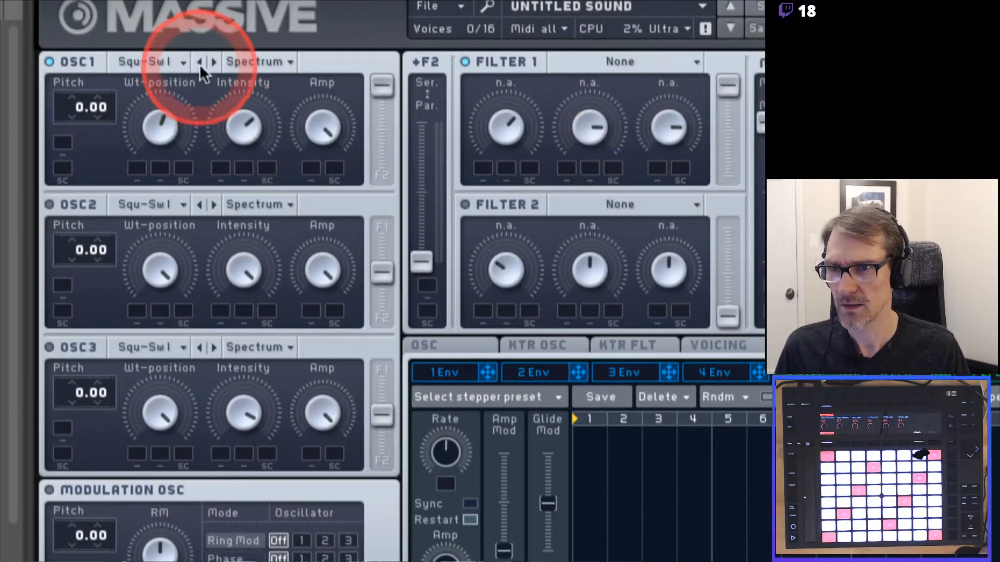
Try the Multiplex wavetable on OSC1, then settle on Additivmix I.
{"action": "left_click", "coordinate": [212, 61]}
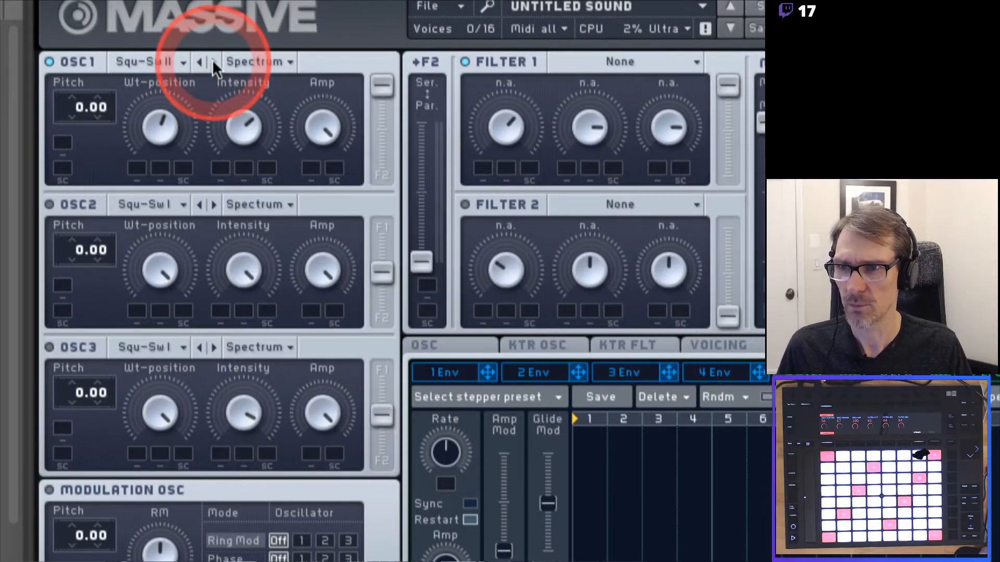
{"action": "left_click", "coordinate": [185, 61]}
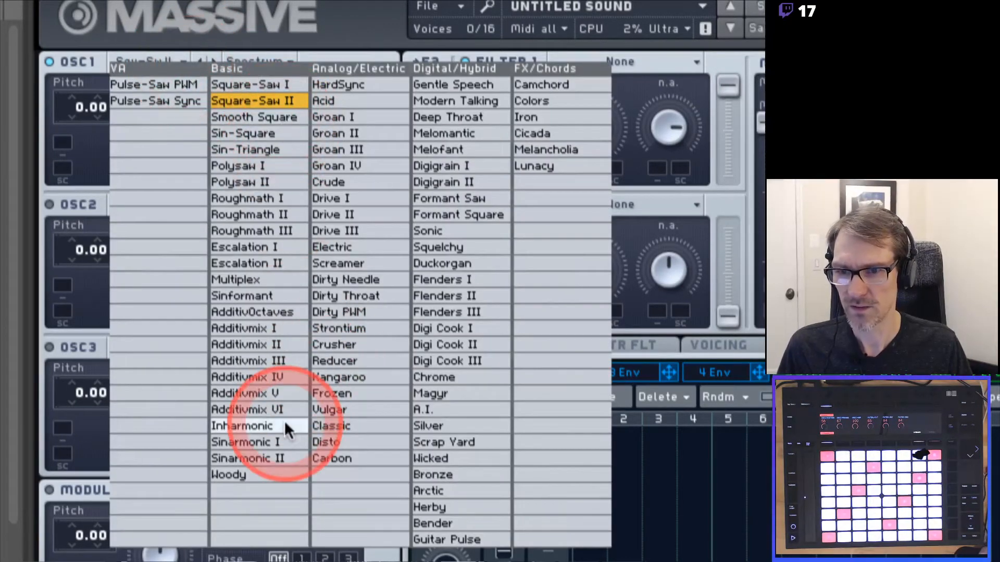
{"action": "left_click", "coordinate": [261, 278]}
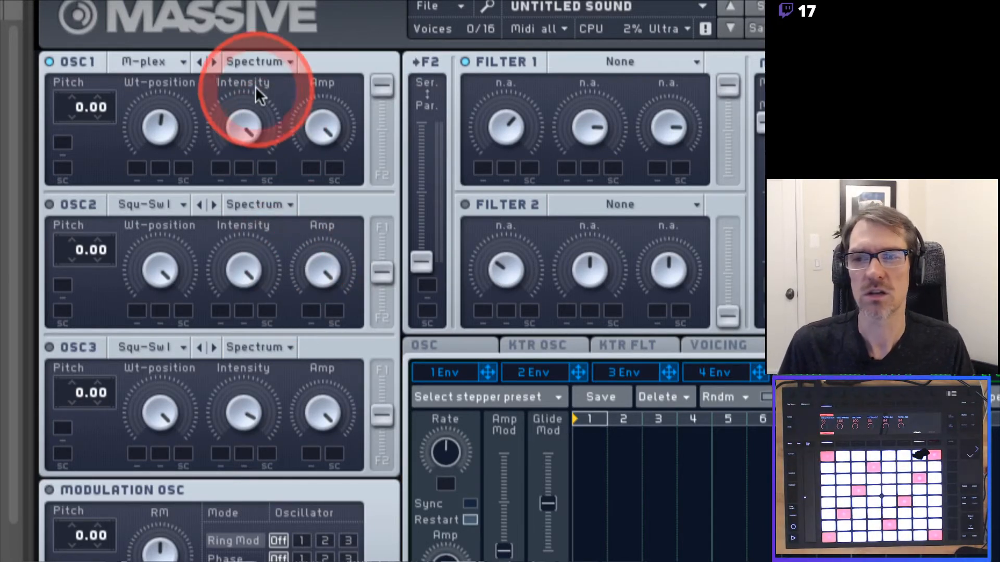
{"action": "left_click", "coordinate": [182, 55]}
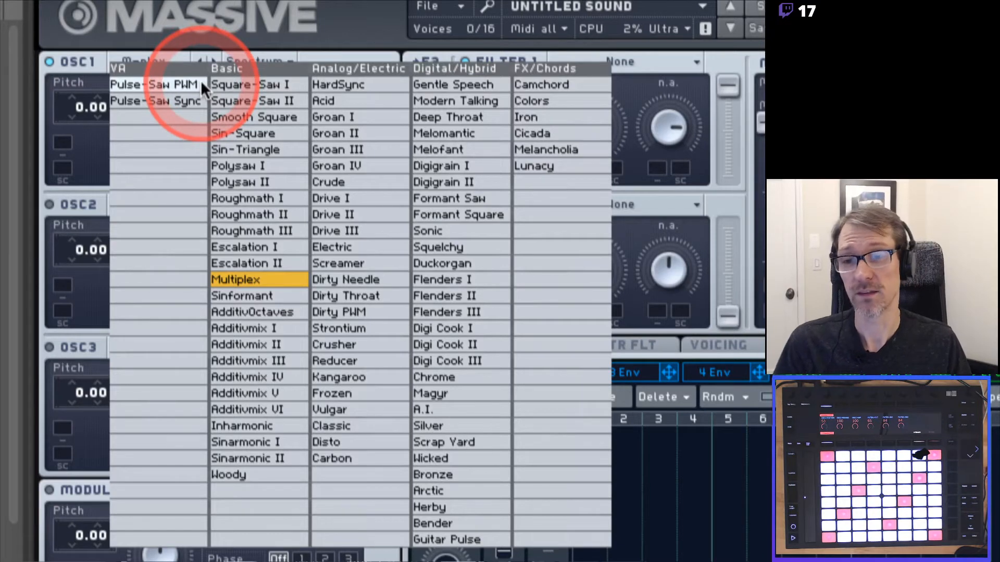
{"action": "left_click", "coordinate": [245, 324]}
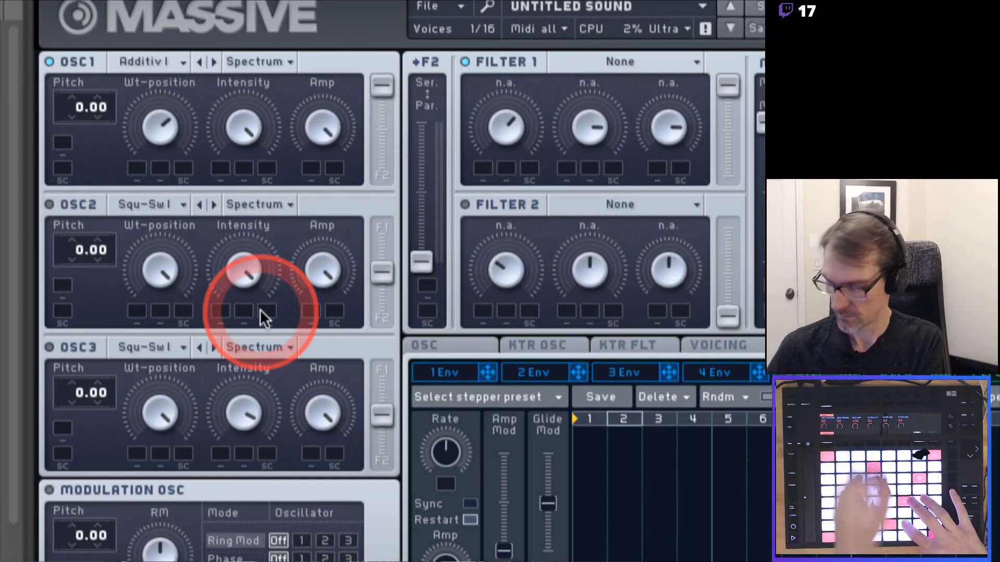
Step OSC1's wavetable forward through Additivmix II to Additivmix III.
{"action": "left_click", "coordinate": [287, 61]}
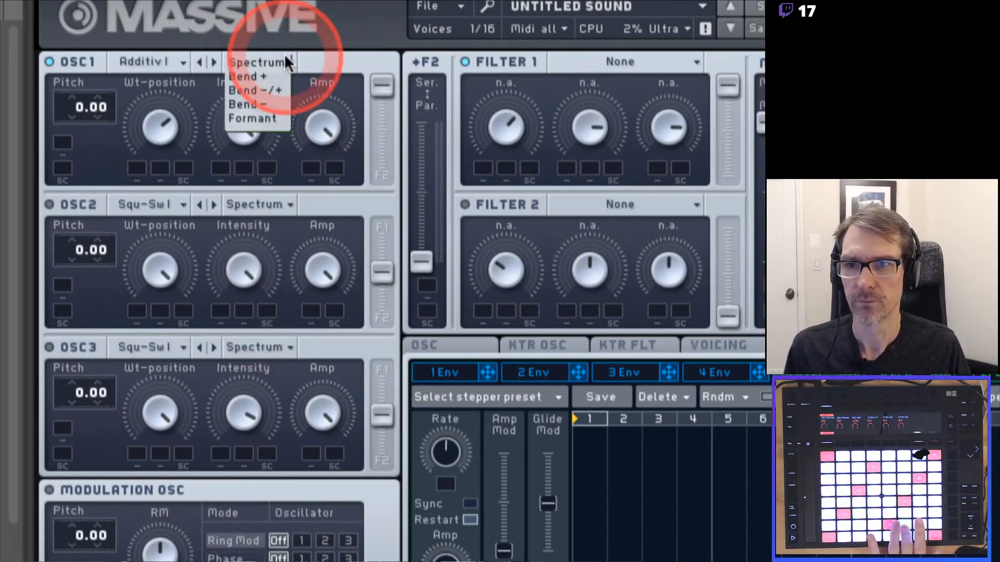
{"action": "left_click", "coordinate": [289, 61]}
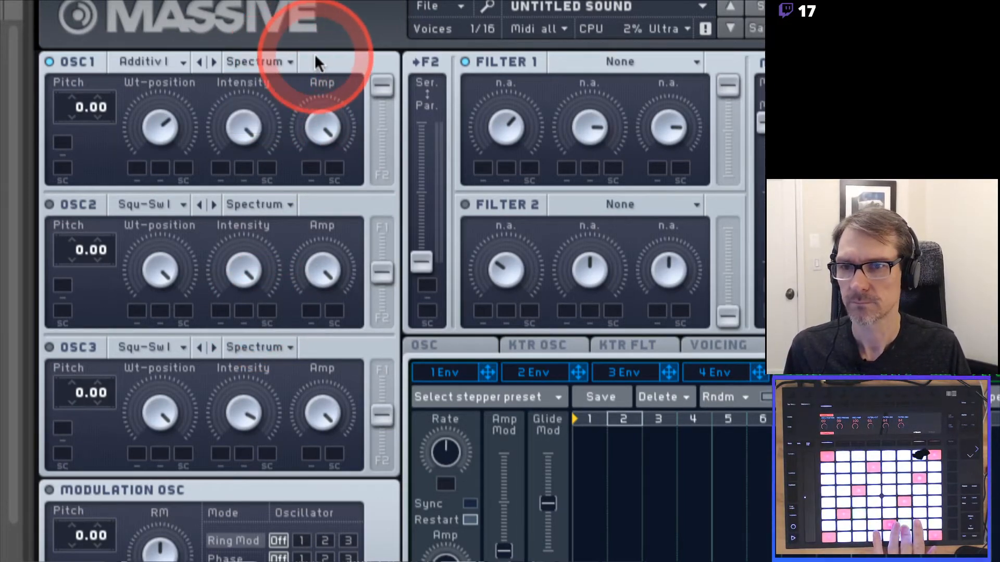
{"action": "left_click", "coordinate": [214, 62]}
{"action": "left_click", "coordinate": [213, 62]}
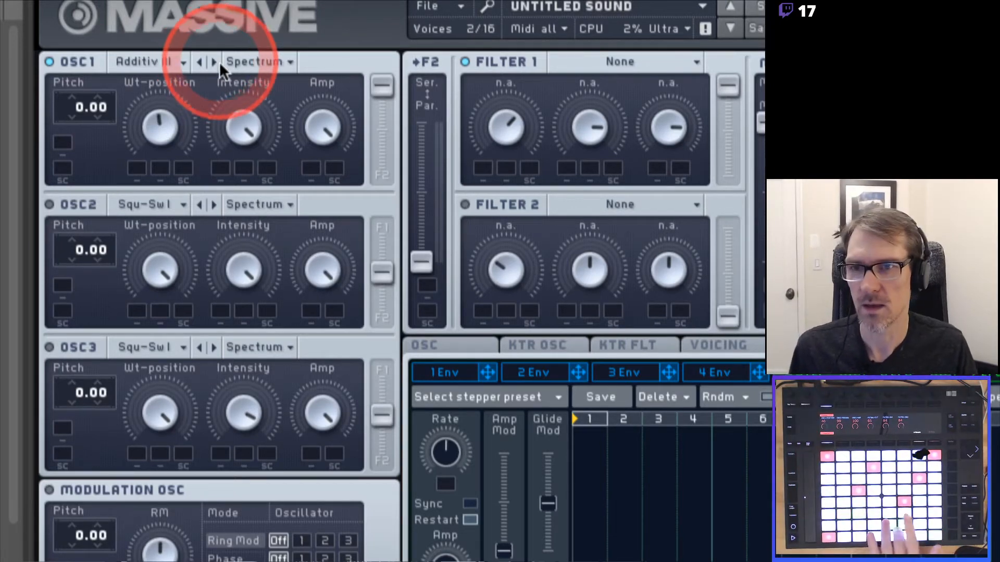
Audition Bend+ and Formant modes on OSC1, return it to Spectrum, and open its wavetable browser.
{"action": "left_click", "coordinate": [285, 61]}
{"action": "left_click", "coordinate": [278, 73]}
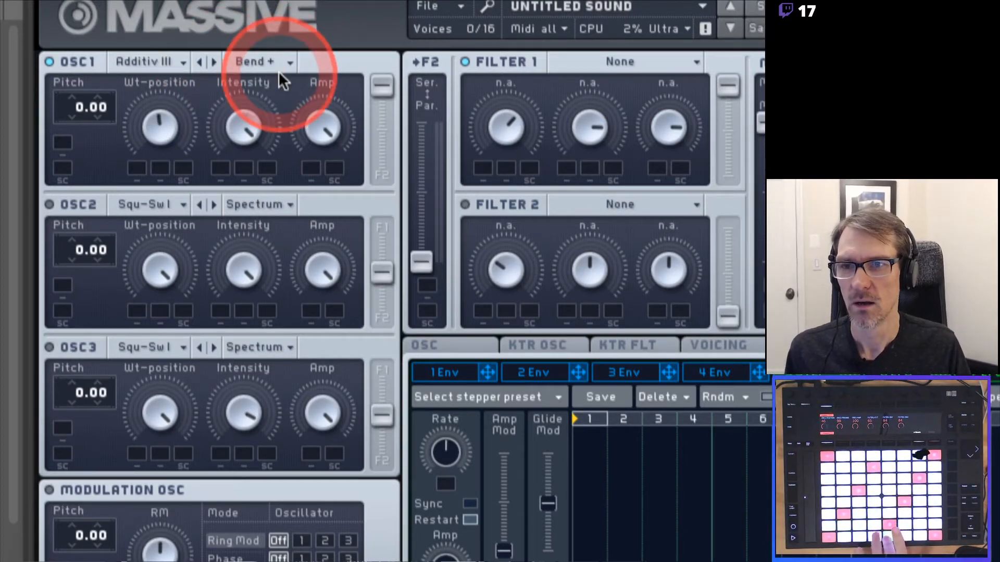
{"action": "left_click", "coordinate": [290, 62]}
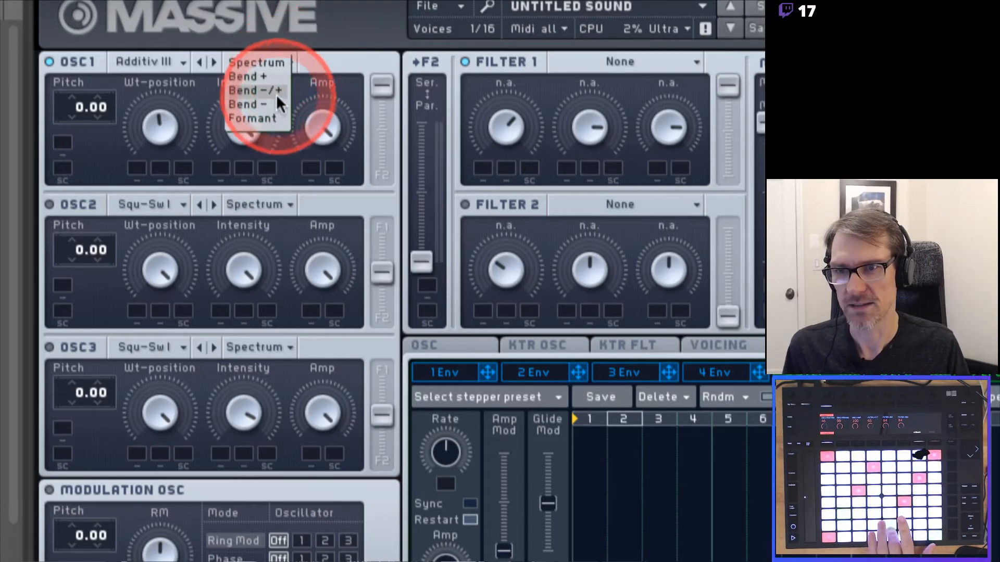
{"action": "left_click", "coordinate": [270, 114]}
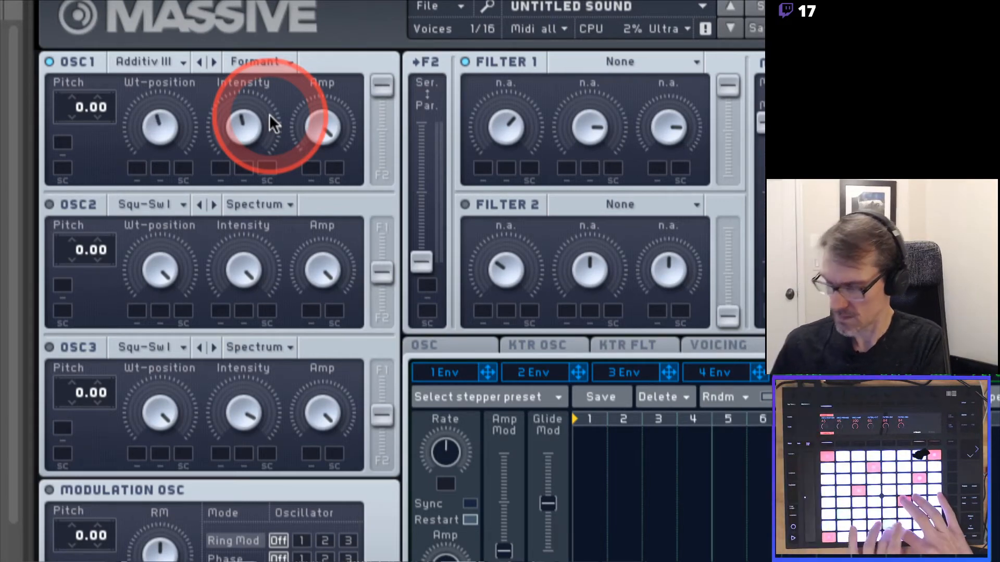
{"action": "left_click", "coordinate": [276, 62]}
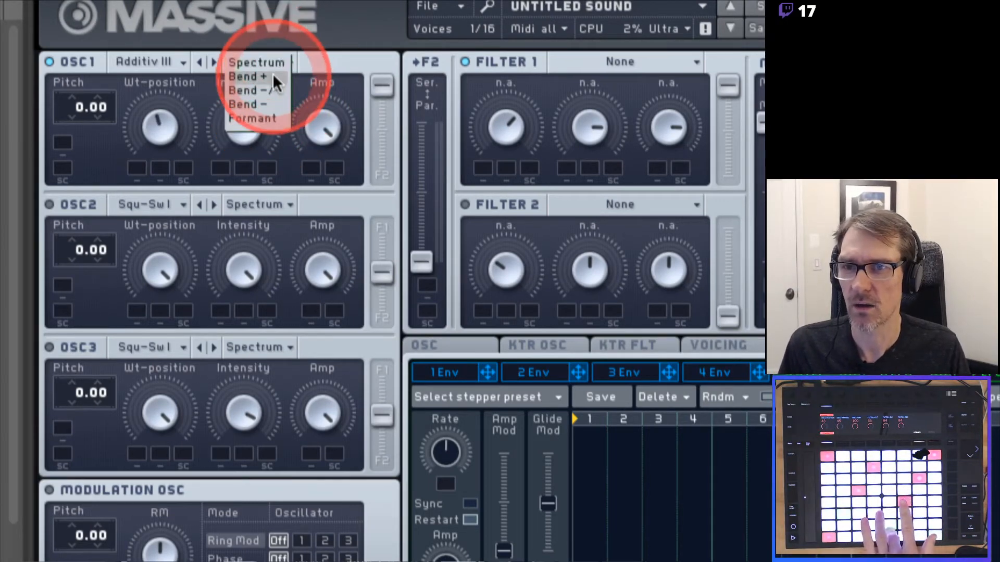
{"action": "left_click", "coordinate": [273, 75]}
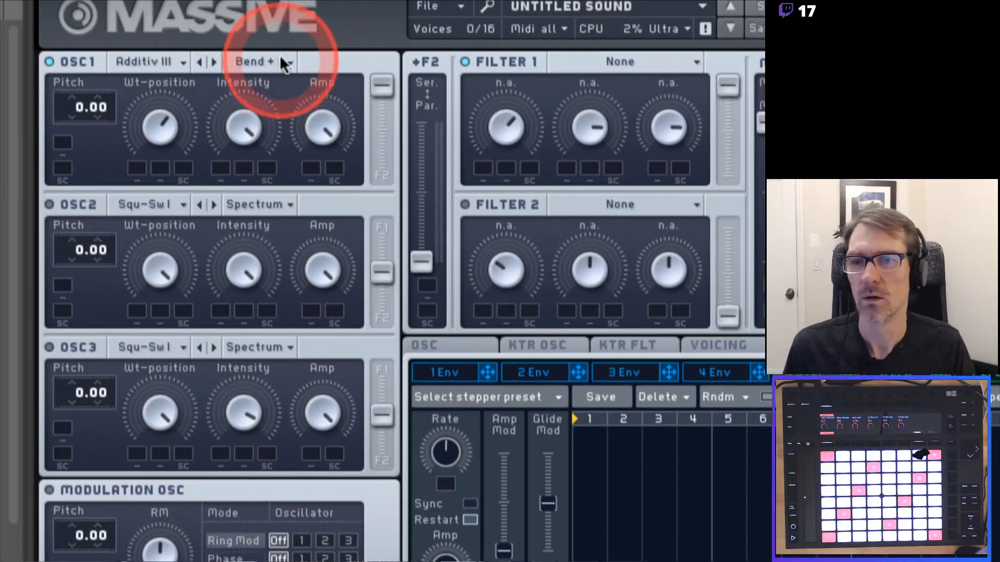
{"action": "left_click", "coordinate": [280, 58]}
{"action": "left_click", "coordinate": [279, 61]}
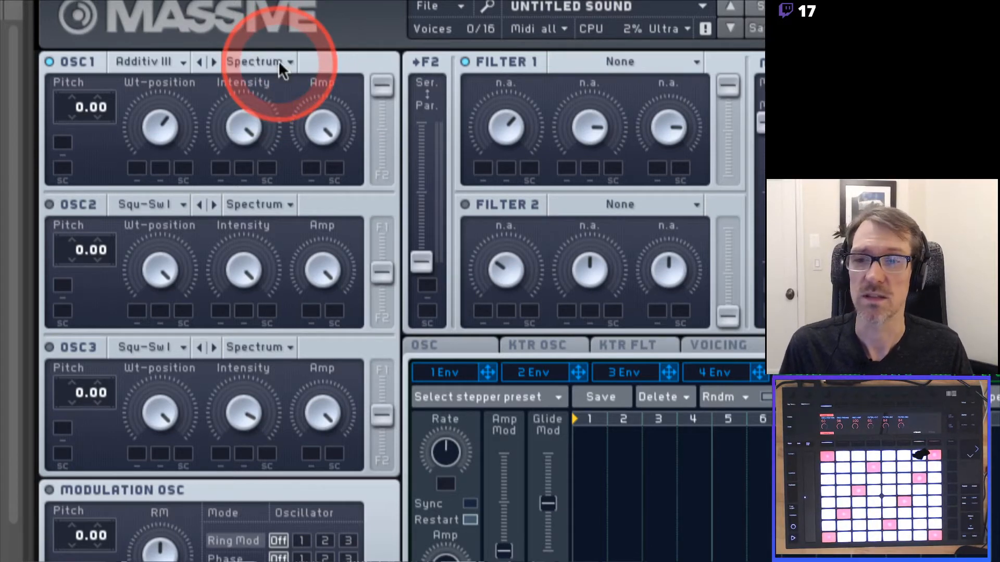
{"action": "left_click", "coordinate": [180, 59]}
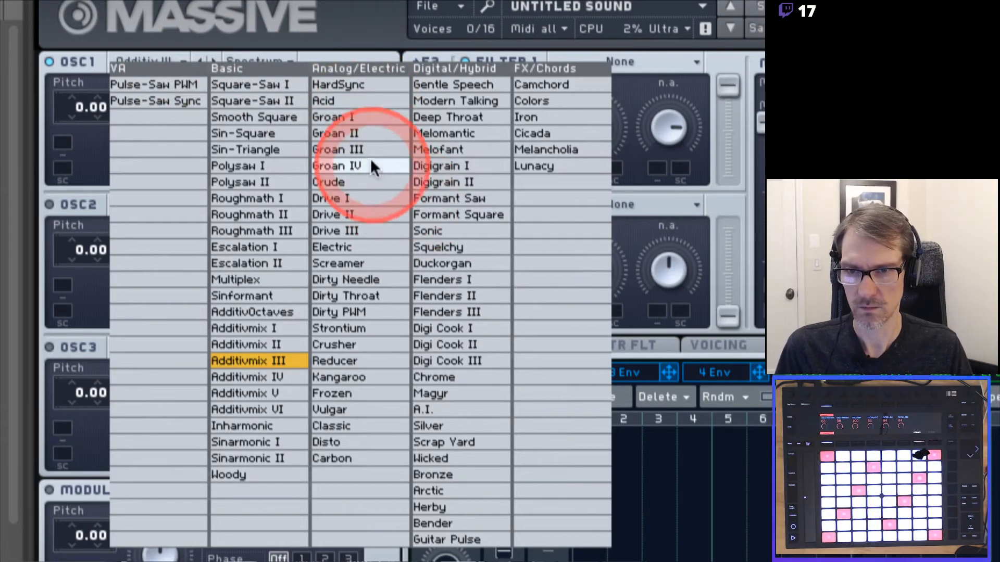
Audition Groan I, Kangaroo and Deep Throat on OSC1, ending on Formant Saw.
{"action": "left_click", "coordinate": [367, 118]}
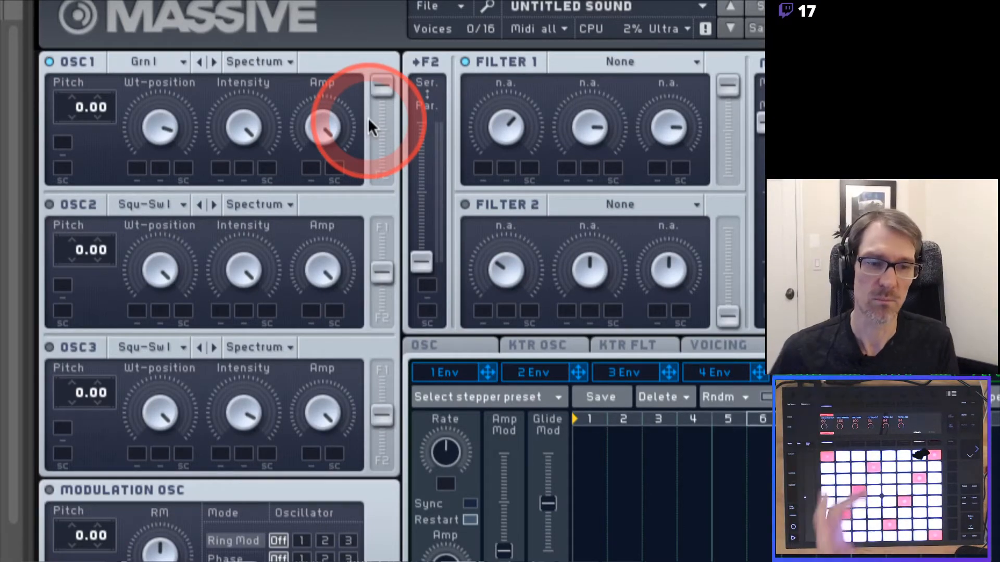
{"action": "left_click", "coordinate": [177, 63]}
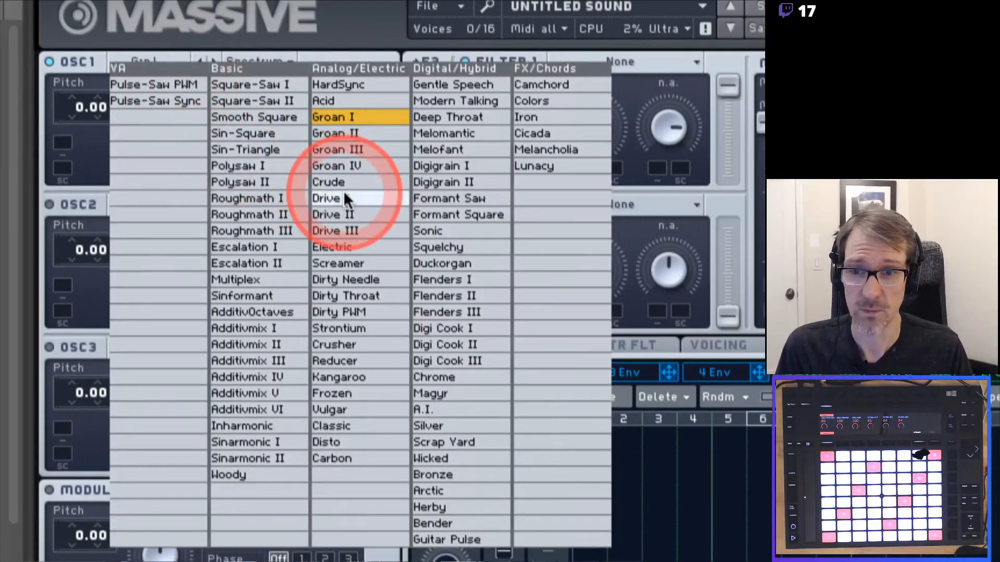
{"action": "left_click", "coordinate": [349, 374]}
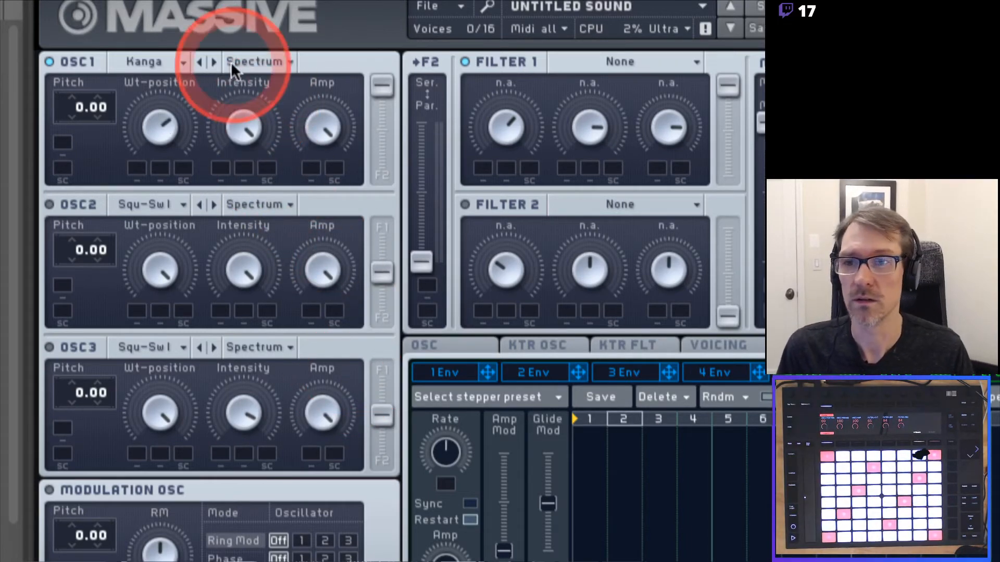
{"action": "left_click", "coordinate": [183, 62]}
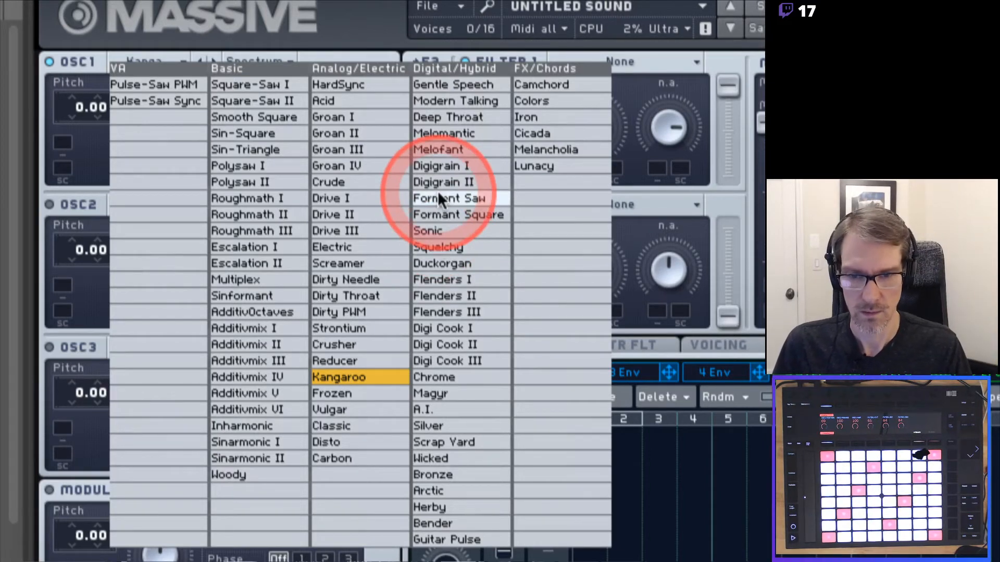
{"action": "left_click", "coordinate": [456, 116]}
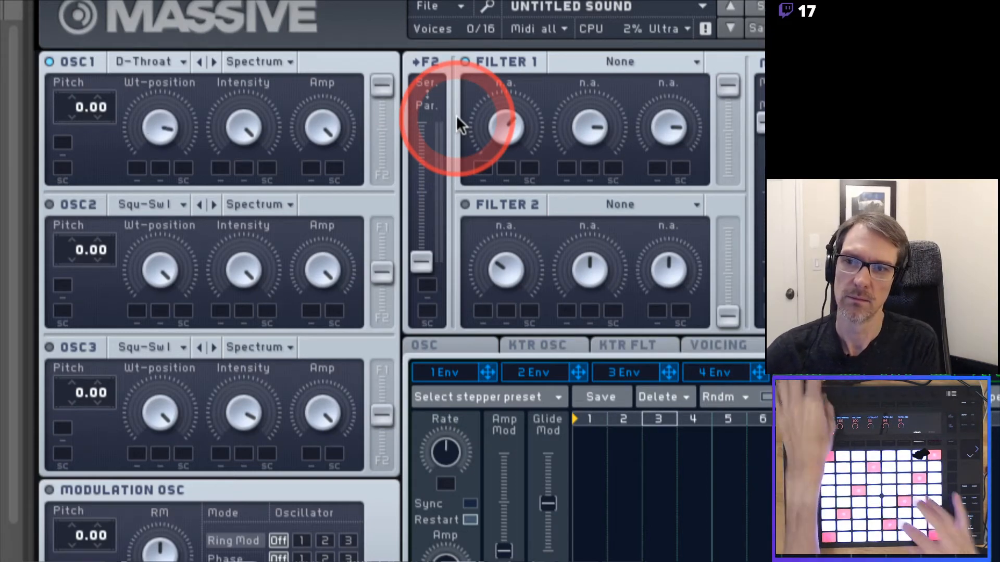
{"action": "left_click", "coordinate": [181, 57]}
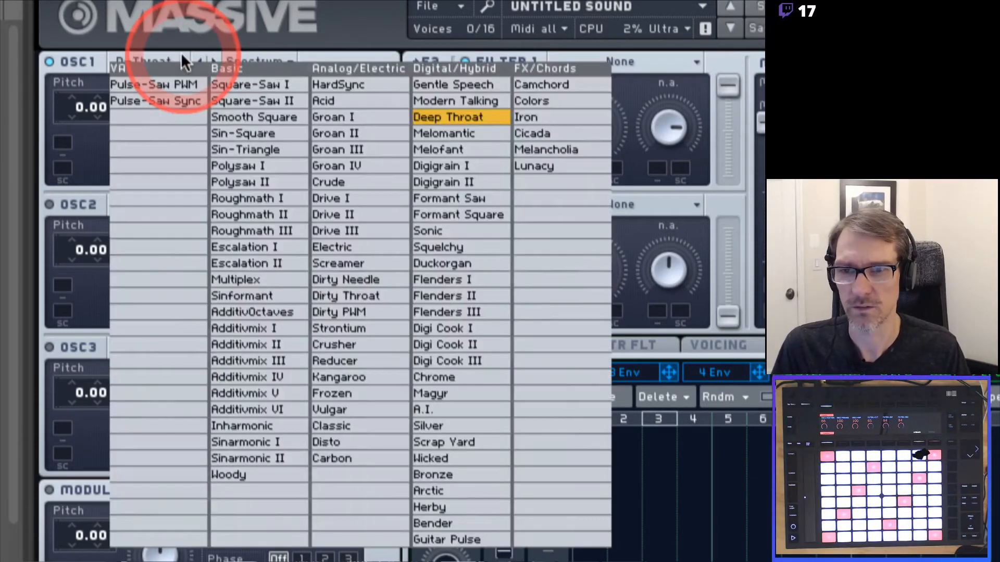
{"action": "left_click", "coordinate": [444, 198]}
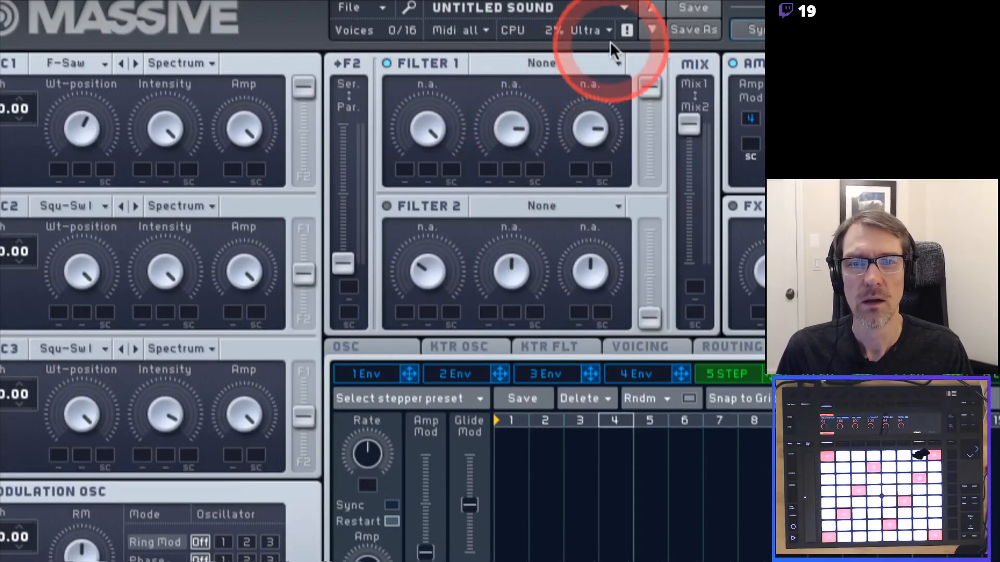
Try the Daft and Scream types on Filter 1, finishing on Lowpass 4.
{"action": "left_click", "coordinate": [599, 63]}
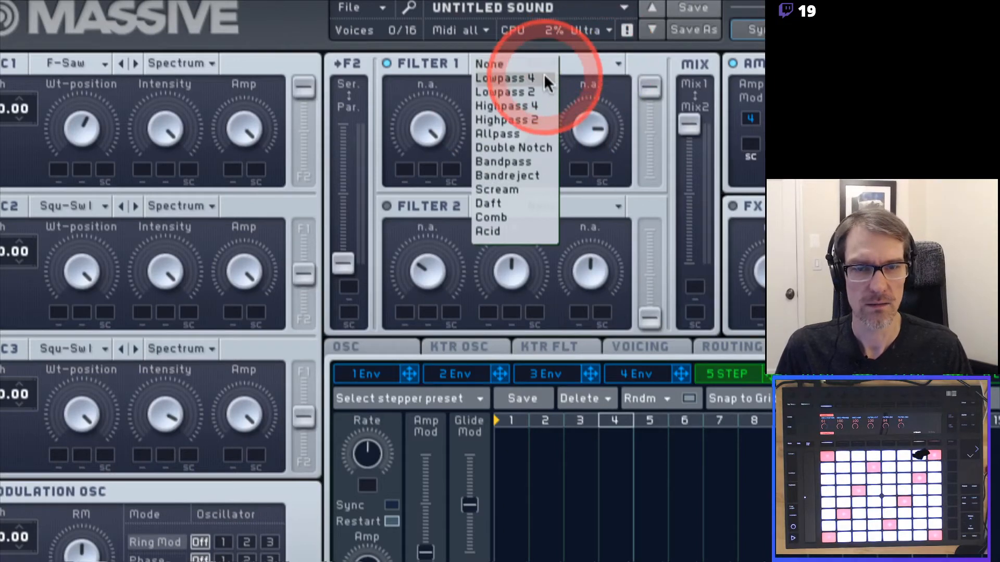
{"action": "left_click", "coordinate": [524, 203]}
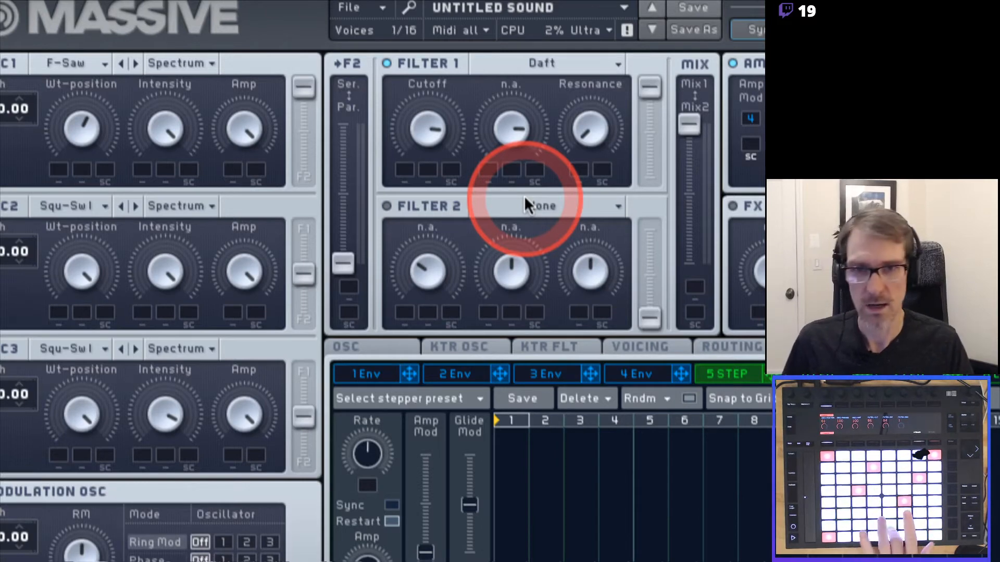
{"action": "left_click", "coordinate": [545, 62]}
{"action": "left_click", "coordinate": [501, 189]}
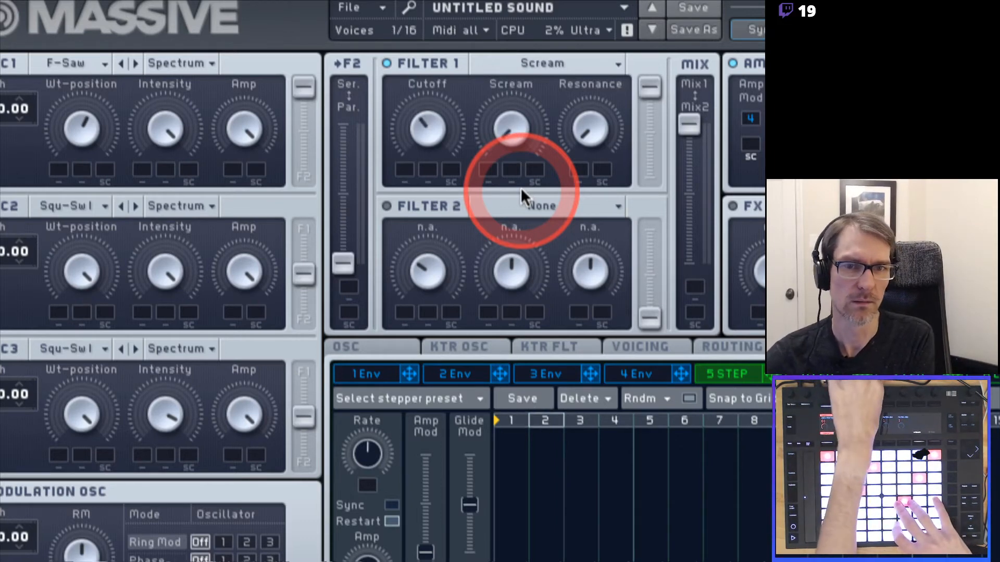
{"action": "left_click", "coordinate": [570, 61]}
{"action": "left_click", "coordinate": [533, 77]}
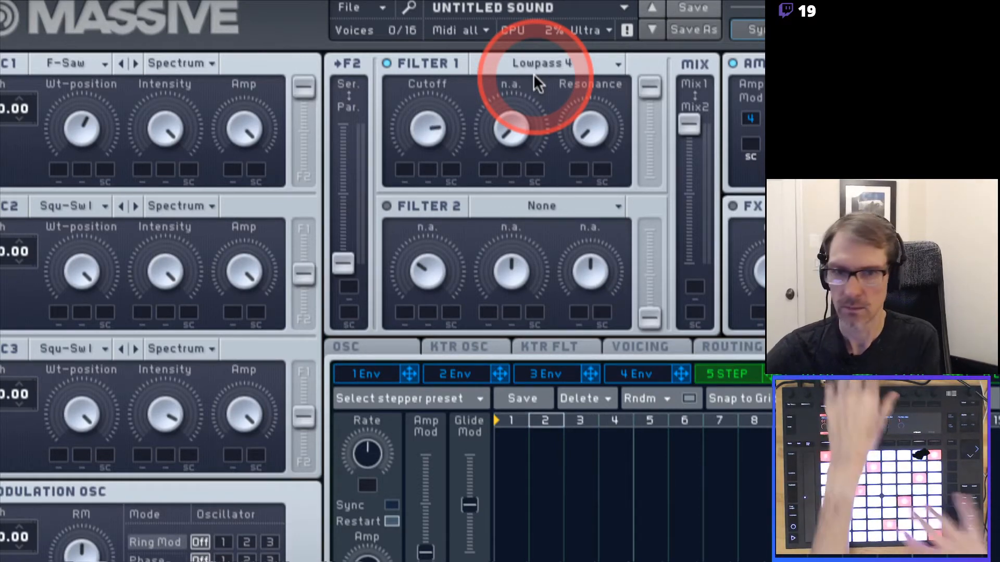
Try Highpass 4 as Filter 1's type, then settle on the Daft filter.
{"action": "left_click", "coordinate": [526, 63]}
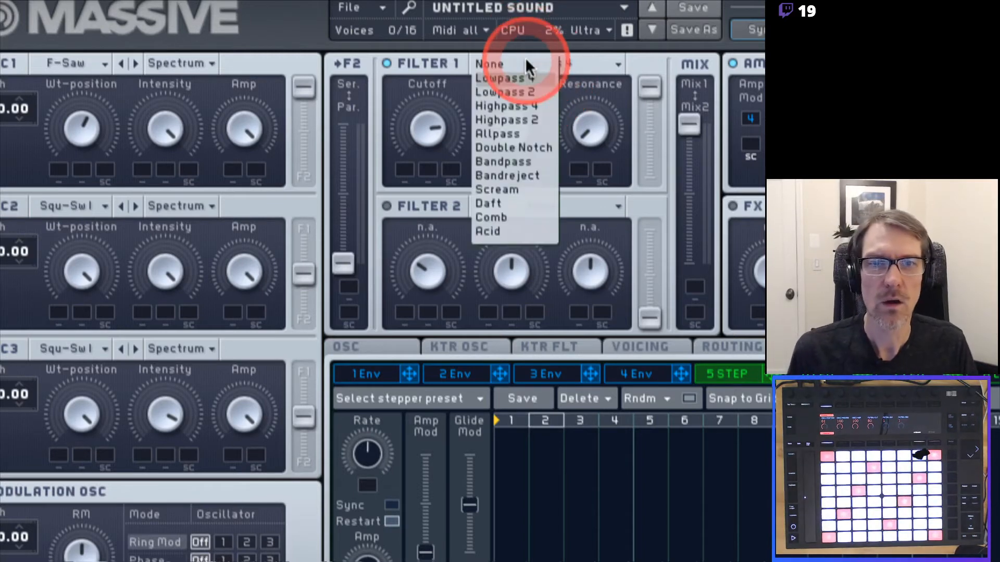
{"action": "left_click", "coordinate": [523, 106]}
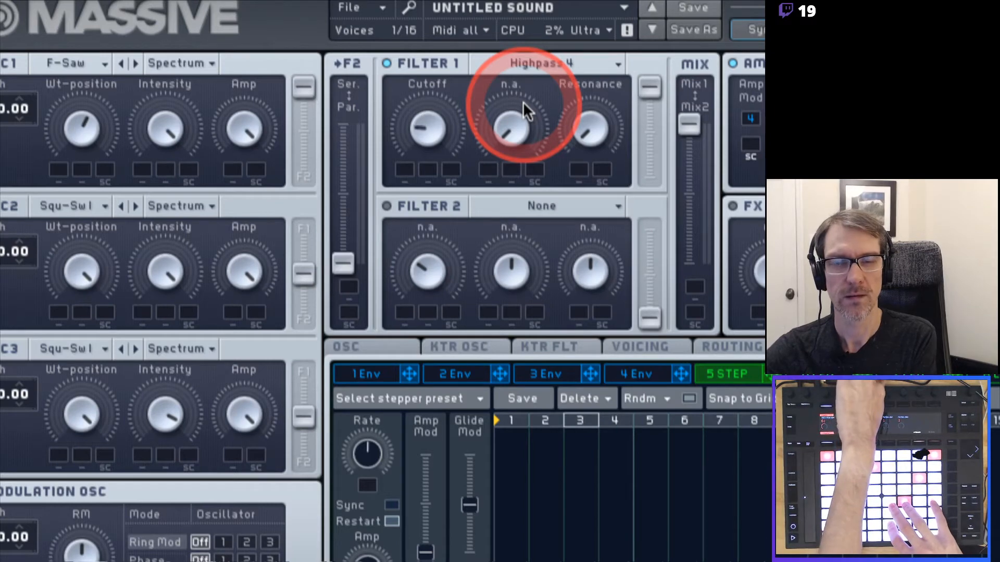
{"action": "left_click", "coordinate": [527, 61]}
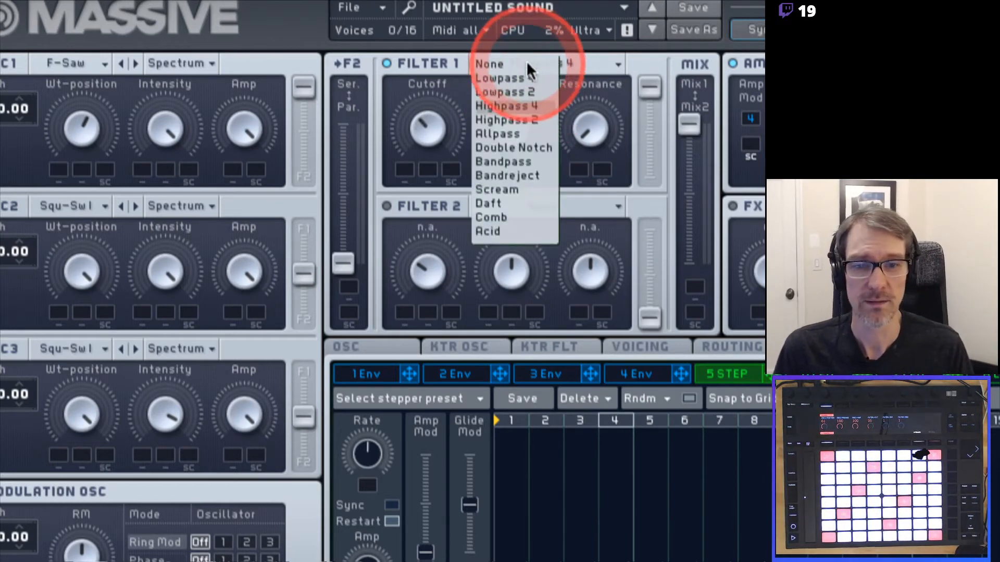
{"action": "left_click", "coordinate": [496, 203]}
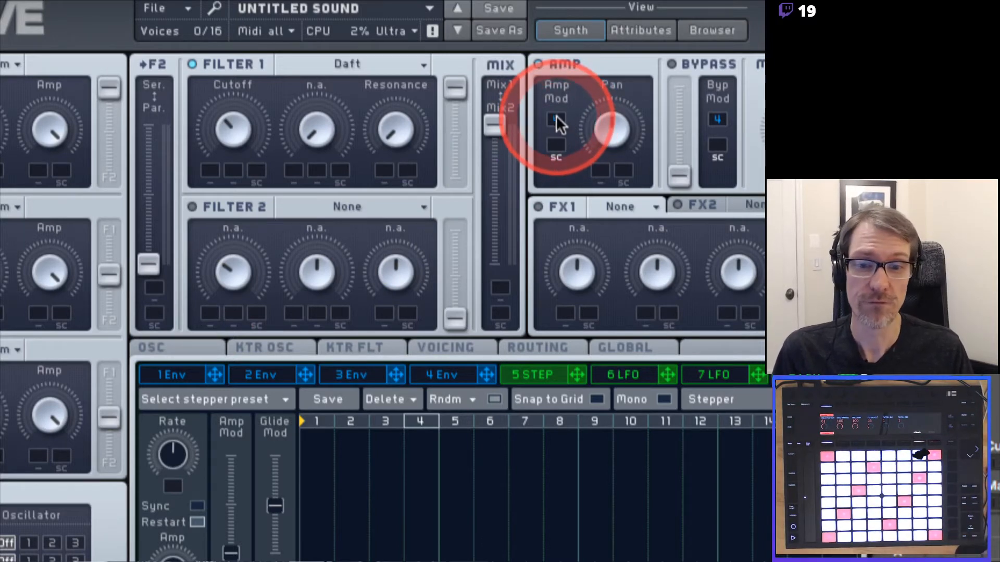
Show envelope 4's editor with the 4 Env tab instead of the stepper.
{"action": "left_click", "coordinate": [447, 379]}
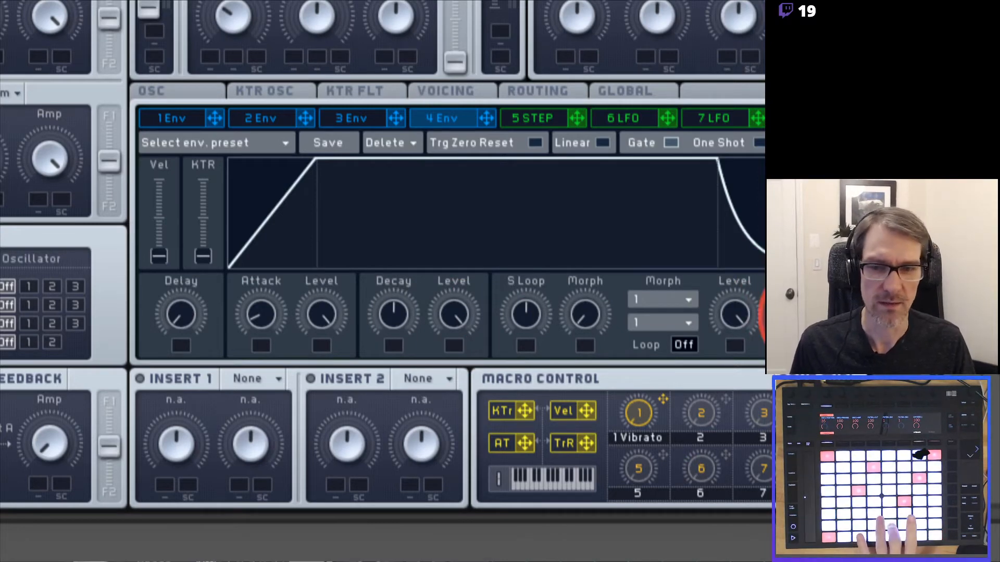
Raise envelope 4's Release knob and turn Attack well up for a slow ramp.
{"action": "left_click_drag", "start_coordinate": [806, 314], "coordinate": [806, 284]}
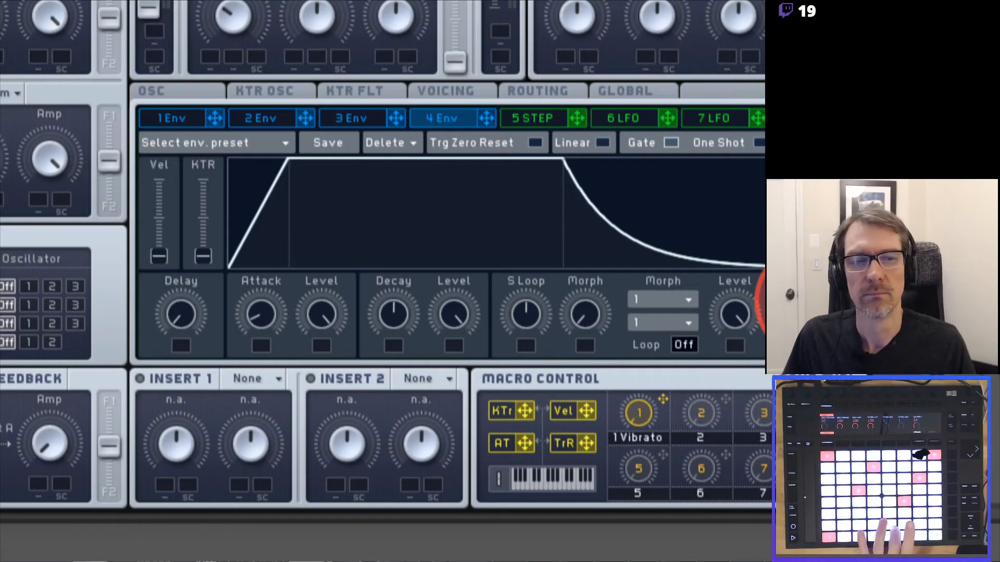
{"action": "left_click_drag", "start_coordinate": [806, 284], "coordinate": [806, 280]}
{"action": "left_click_drag", "start_coordinate": [275, 321], "coordinate": [267, 229]}
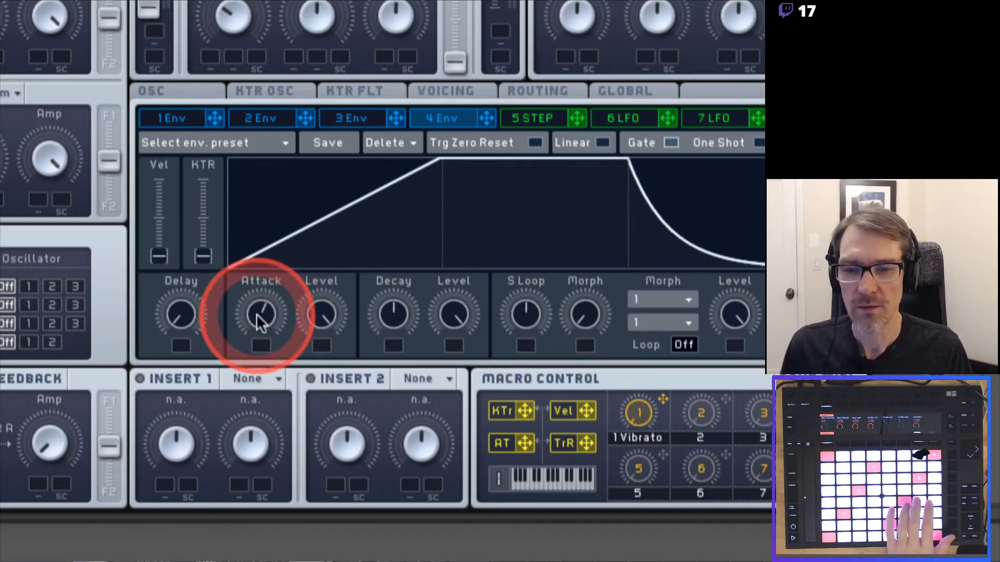
Reshape envelope 4 with a shorter attack, longer release and decay, and lower sustain.
{"action": "left_click_drag", "start_coordinate": [272, 319], "coordinate": [255, 393]}
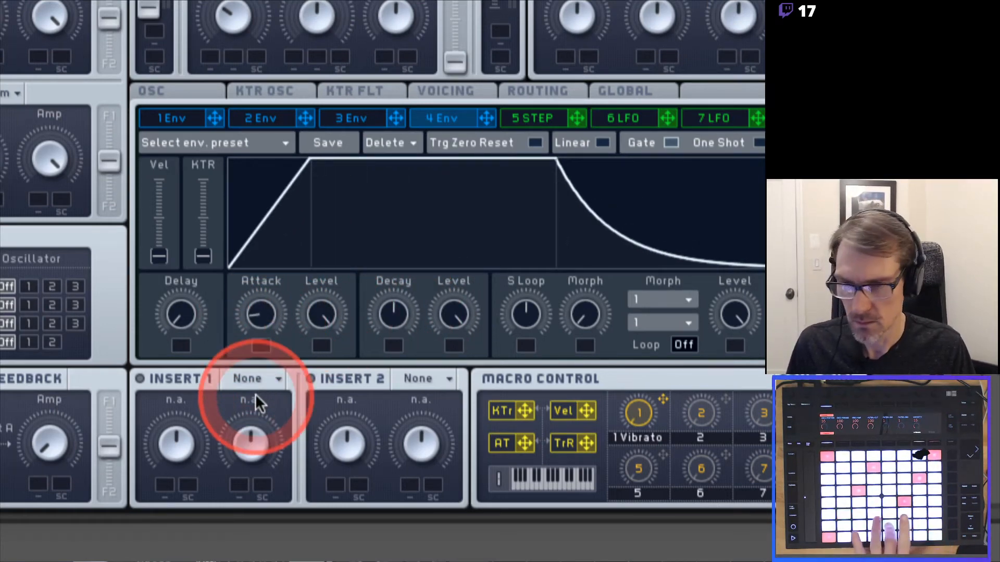
{"action": "left_click_drag", "start_coordinate": [820, 310], "coordinate": [807, 325]}
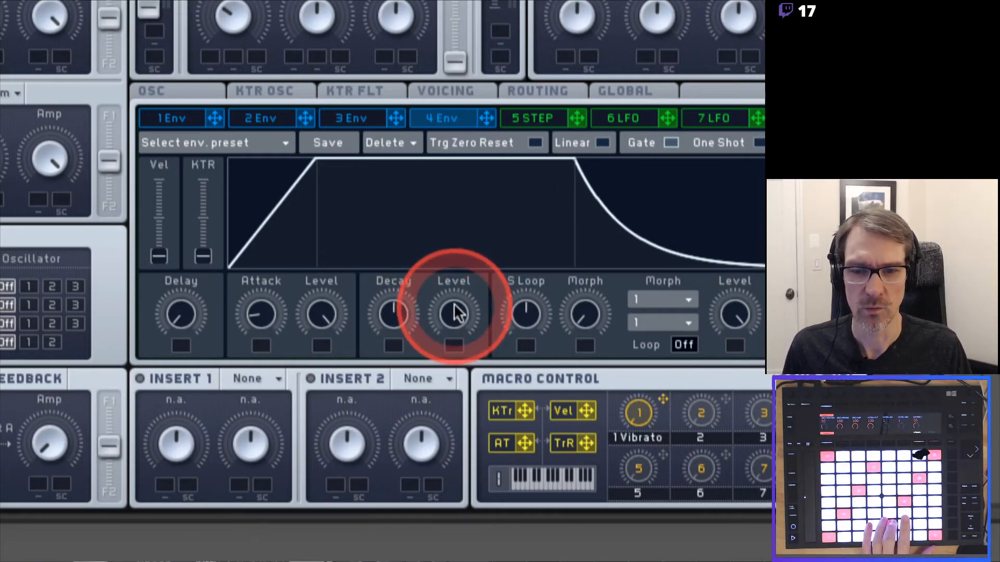
{"action": "left_click_drag", "start_coordinate": [453, 311], "coordinate": [453, 334]}
{"action": "left_click_drag", "start_coordinate": [393, 326], "coordinate": [437, 479]}
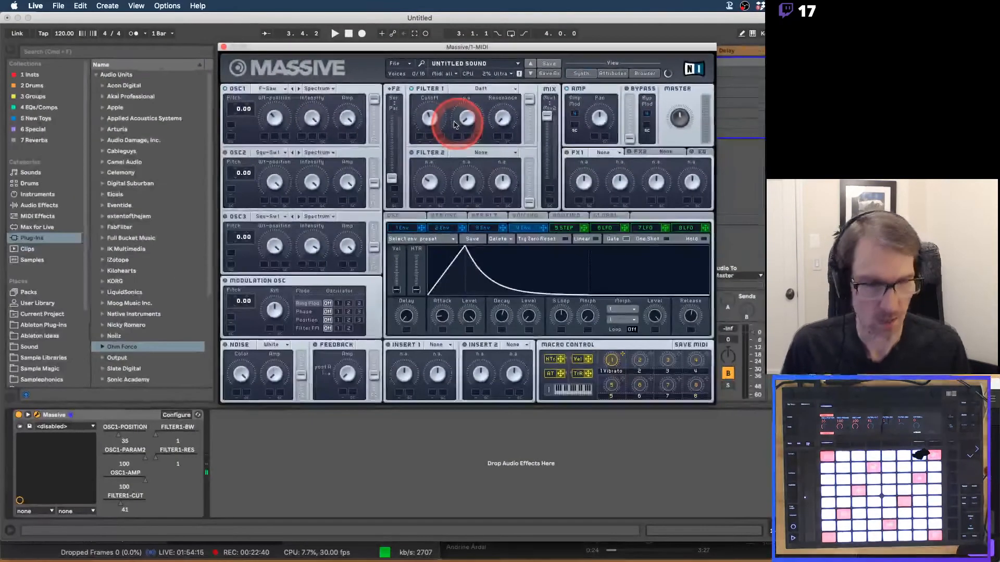
Move Massive aside, enable the metronome, and launch the 1-Massive 1 clip.
{"action": "left_click_drag", "start_coordinate": [373, 49], "coordinate": [625, 29]}
{"action": "left_click", "coordinate": [134, 34]}
{"action": "left_click", "coordinate": [235, 62]}
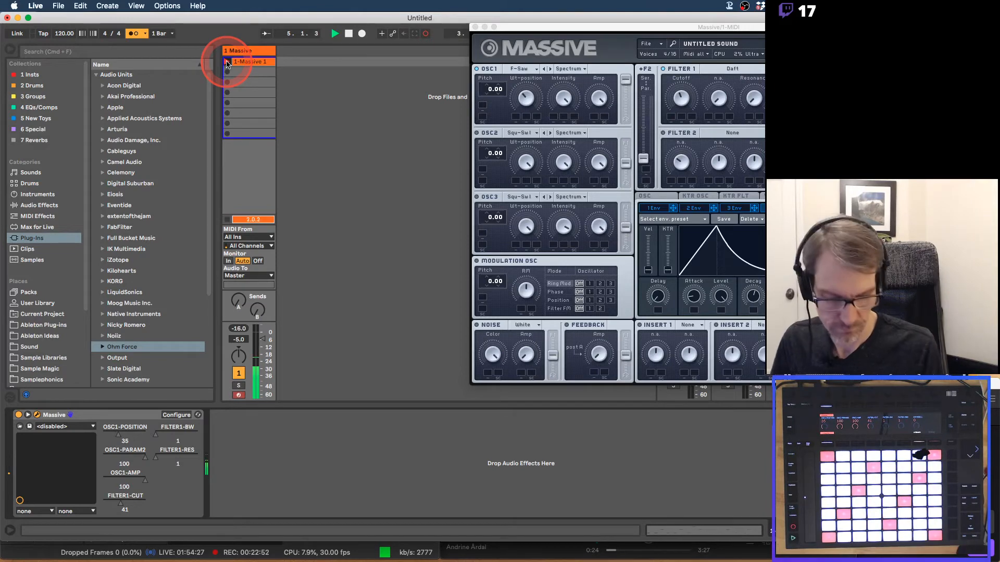
In the 1-Massive 1 clip, fold to used note rows and delete the short G0 note.
{"action": "double_click", "coordinate": [244, 63]}
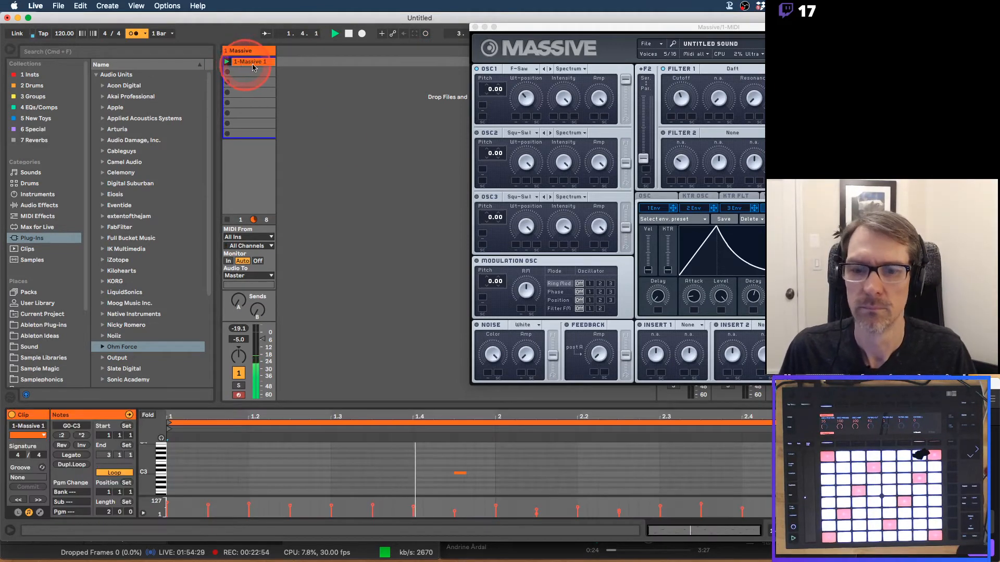
{"action": "left_click", "coordinate": [148, 415]}
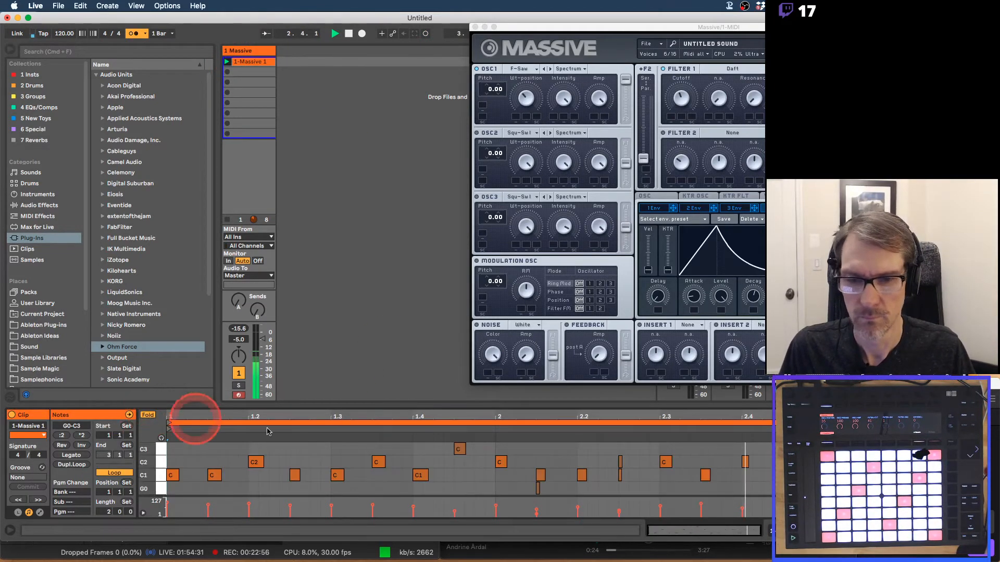
{"action": "left_click_drag", "start_coordinate": [526, 485], "coordinate": [547, 491]}
{"action": "key", "text": "Delete"}
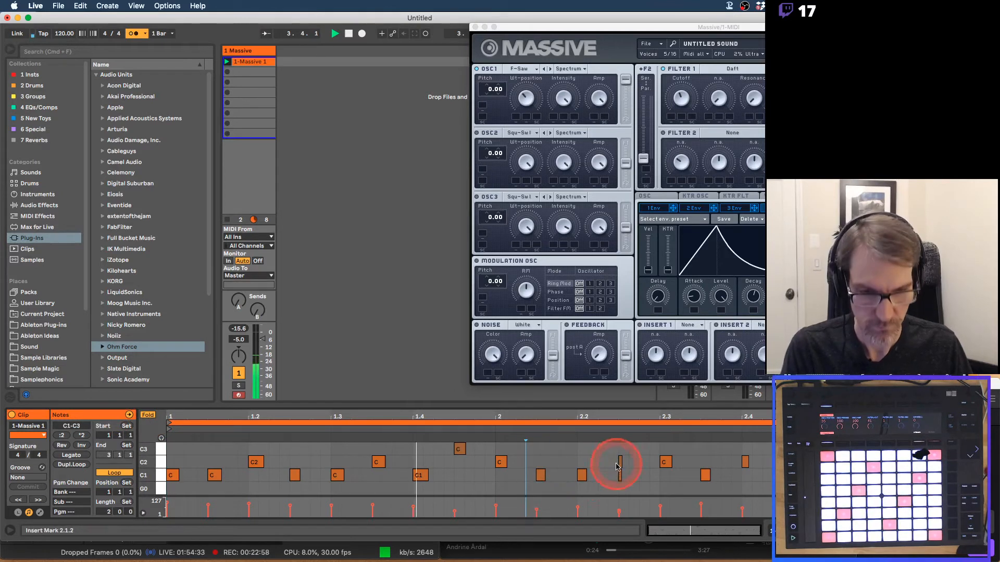
{"action": "left_click", "coordinate": [619, 463]}
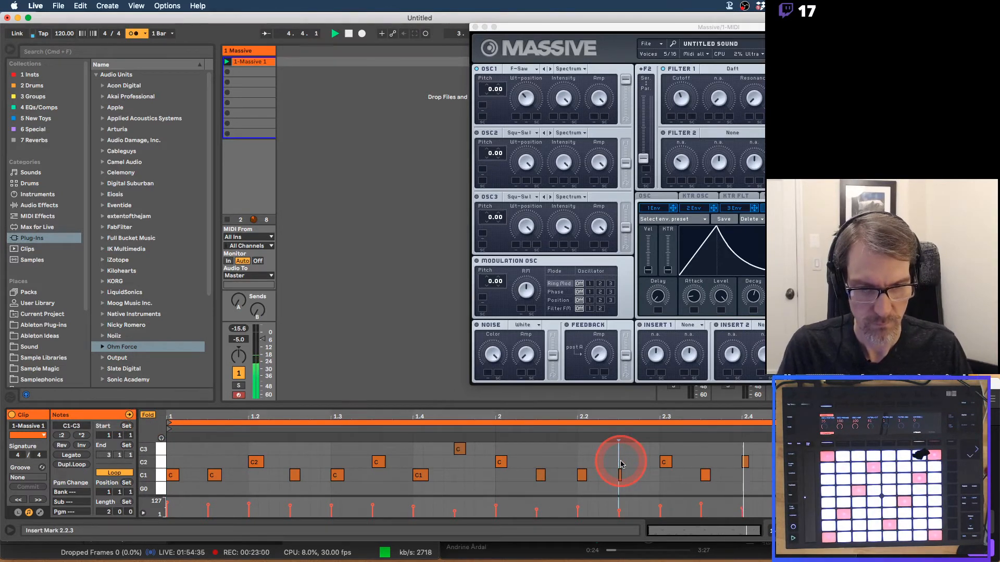
Turn off the metronome and move the Massive window left into full view.
{"action": "left_click", "coordinate": [134, 34]}
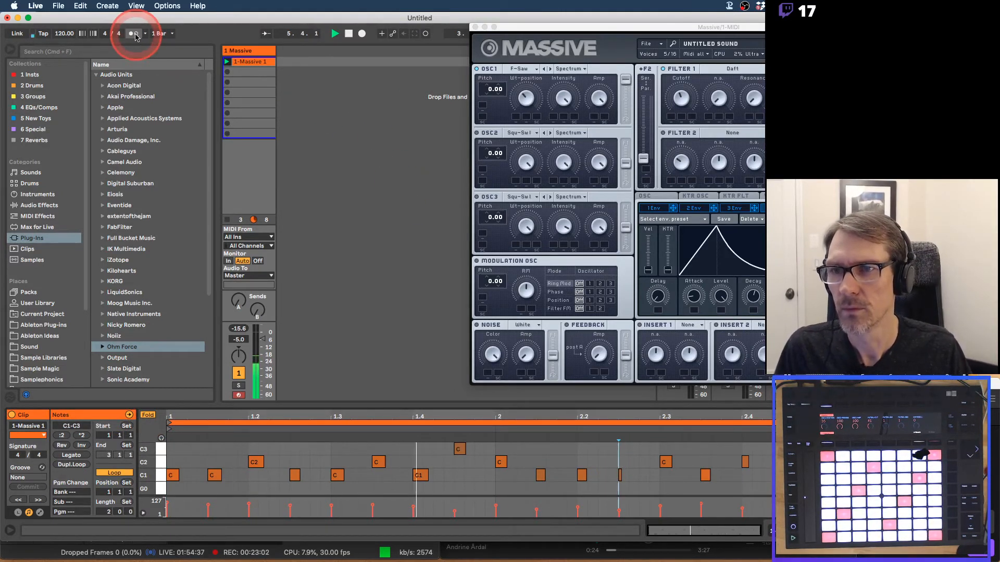
{"action": "left_click", "coordinate": [256, 462]}
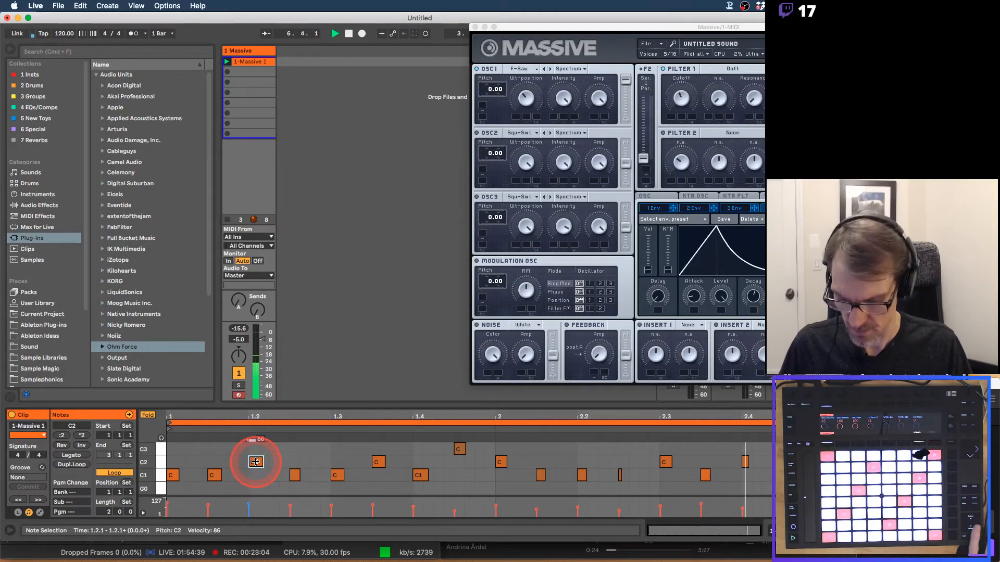
{"action": "left_click", "coordinate": [453, 138]}
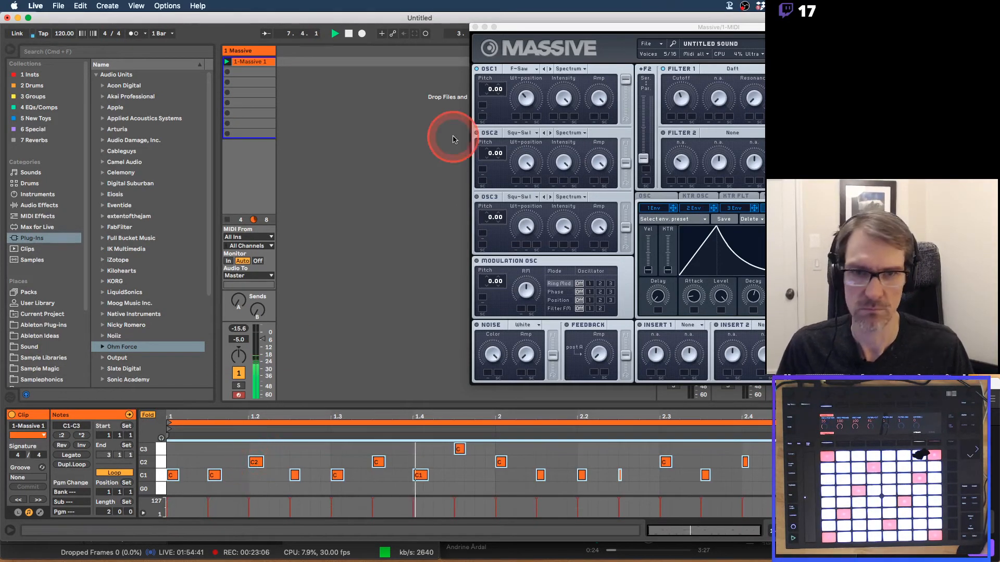
{"action": "left_click", "coordinate": [526, 37]}
{"action": "mouse_move", "coordinate": [525, 36]}
{"action": "left_mouse_down"}
{"action": "mouse_move", "coordinate": [265, 43]}
{"action": "mouse_move", "coordinate": [280, 45]}
{"action": "left_mouse_up"}
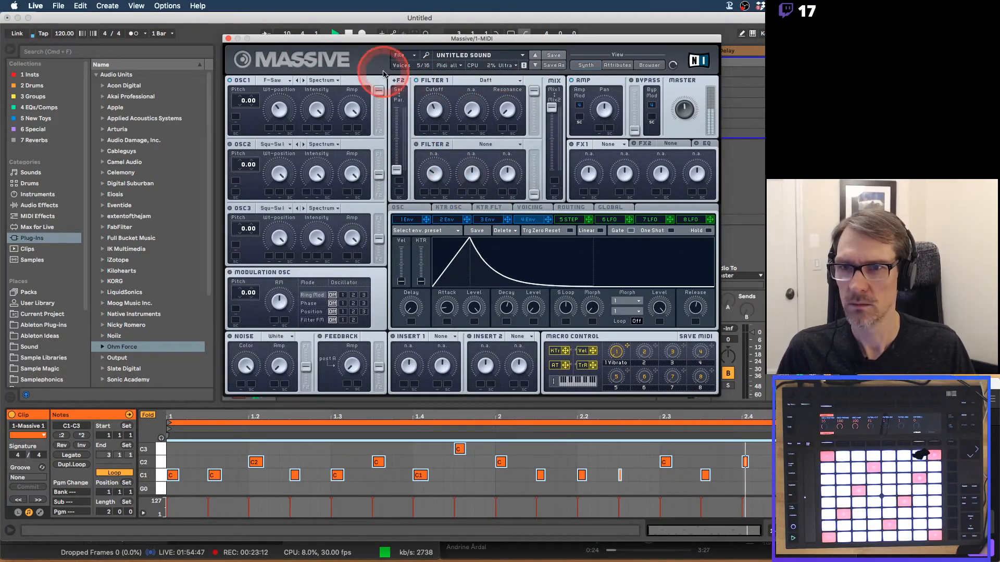
Assign envelope 1 to Filter 1's Cutoff modulation slot.
{"action": "mouse_move", "coordinate": [366, 47]}
{"action": "left_mouse_down"}
{"action": "mouse_move", "coordinate": [455, 176]}
{"action": "mouse_move", "coordinate": [328, 79]}
{"action": "mouse_move", "coordinate": [340, 41]}
{"action": "mouse_move", "coordinate": [350, 48]}
{"action": "left_mouse_up"}
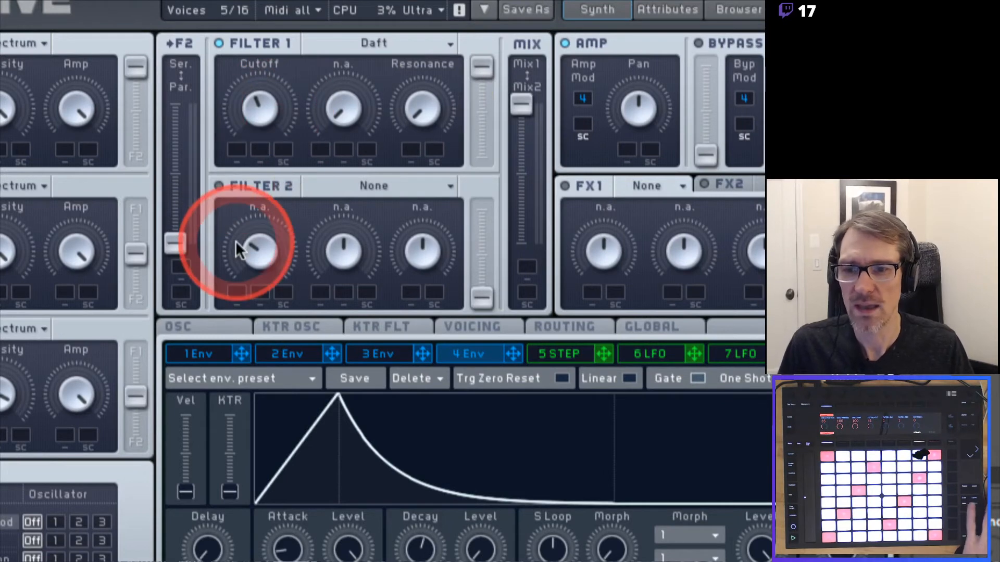
{"action": "left_click", "coordinate": [208, 350]}
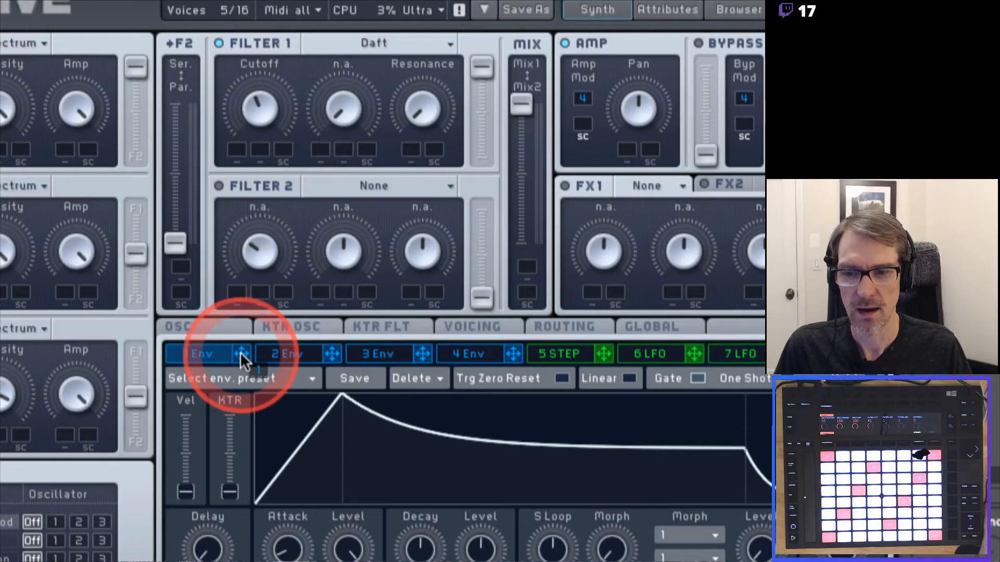
{"action": "left_click_drag", "start_coordinate": [240, 352], "coordinate": [291, 307]}
{"action": "mouse_move", "coordinate": [273, 230]}
{"action": "left_mouse_down"}
{"action": "mouse_move", "coordinate": [235, 149]}
{"action": "mouse_move", "coordinate": [292, 174]}
{"action": "mouse_move", "coordinate": [290, 258]}
{"action": "mouse_move", "coordinate": [247, 350]}
{"action": "left_mouse_up"}
{"action": "mouse_move", "coordinate": [333, 351]}
{"action": "left_mouse_down"}
{"action": "mouse_move", "coordinate": [235, 354]}
{"action": "mouse_move", "coordinate": [254, 214]}
{"action": "mouse_move", "coordinate": [237, 146]}
{"action": "left_mouse_up"}
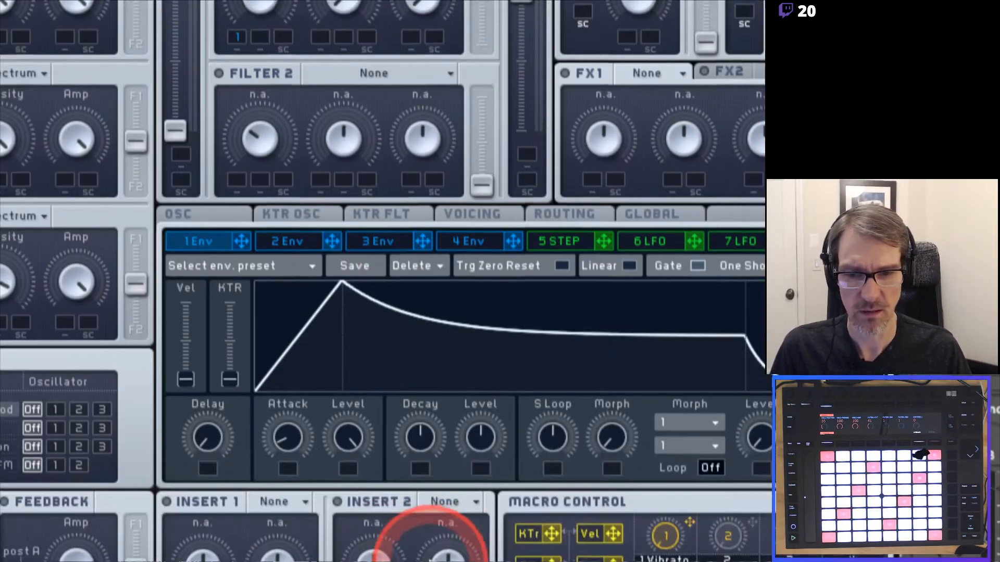
Shape envelope 1 into a pluck: minimal attack, zero decay level, short decay.
{"action": "left_click", "coordinate": [450, 236]}
{"action": "left_click", "coordinate": [193, 240]}
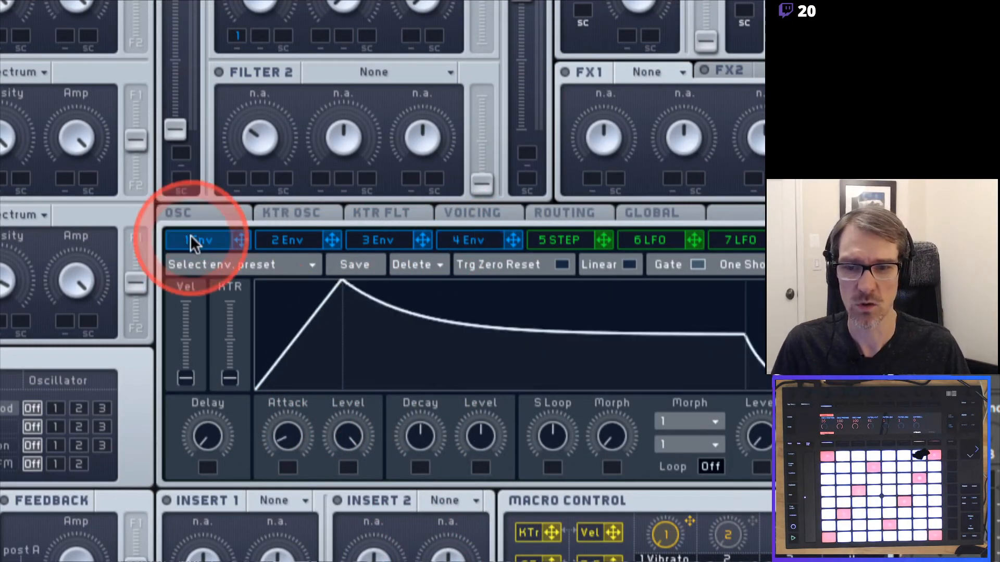
{"action": "left_click_drag", "start_coordinate": [286, 436], "coordinate": [281, 500]}
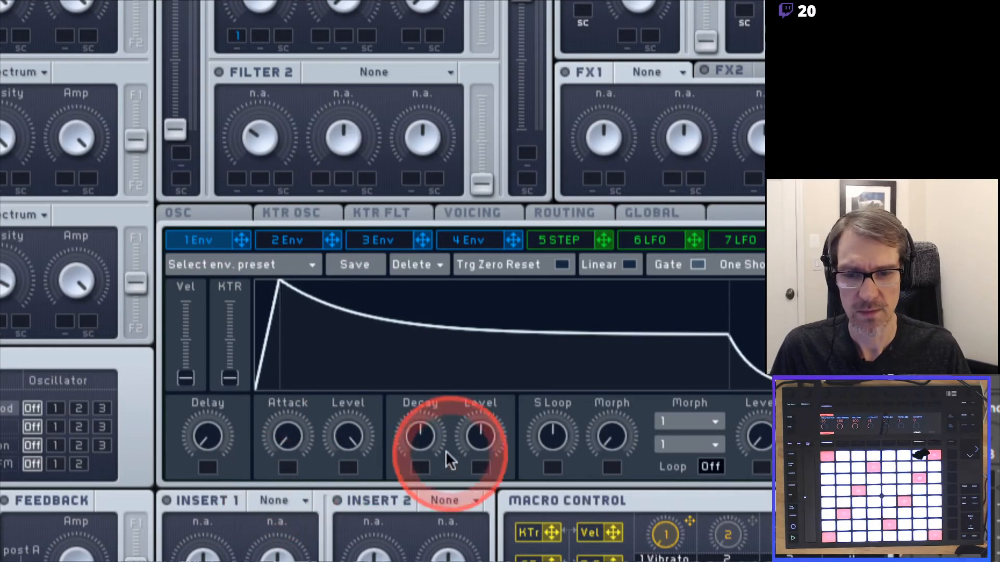
{"action": "left_click_drag", "start_coordinate": [473, 436], "coordinate": [446, 561]}
{"action": "left_click_drag", "start_coordinate": [417, 436], "coordinate": [415, 450]}
{"action": "left_click_drag", "start_coordinate": [417, 414], "coordinate": [435, 420]}
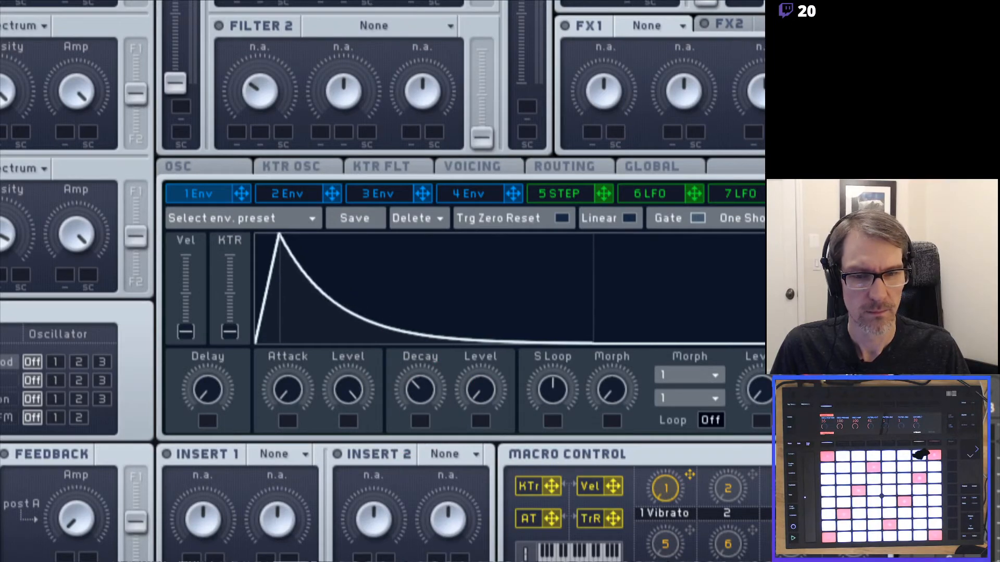
{"action": "left_click", "coordinate": [660, 289]}
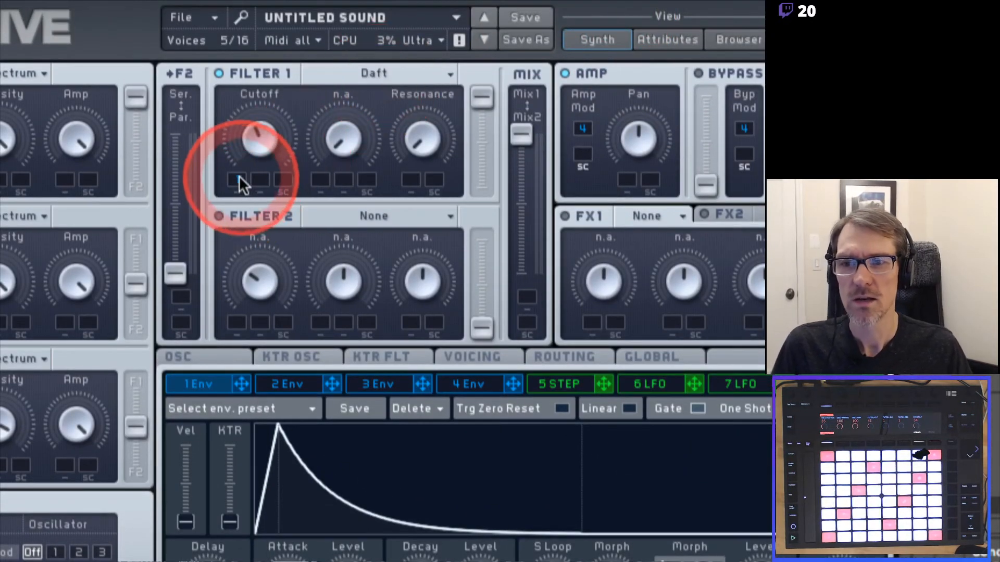
Set envelope 1's modulation depth in Filter 1 Cutoff's first mod slot.
{"action": "left_click", "coordinate": [237, 176]}
{"action": "mouse_move", "coordinate": [238, 176]}
{"action": "left_mouse_down"}
{"action": "mouse_move", "coordinate": [235, 137]}
{"action": "mouse_move", "coordinate": [233, 186]}
{"action": "mouse_move", "coordinate": [237, 177]}
{"action": "left_mouse_up"}
{"action": "left_click", "coordinate": [284, 177]}
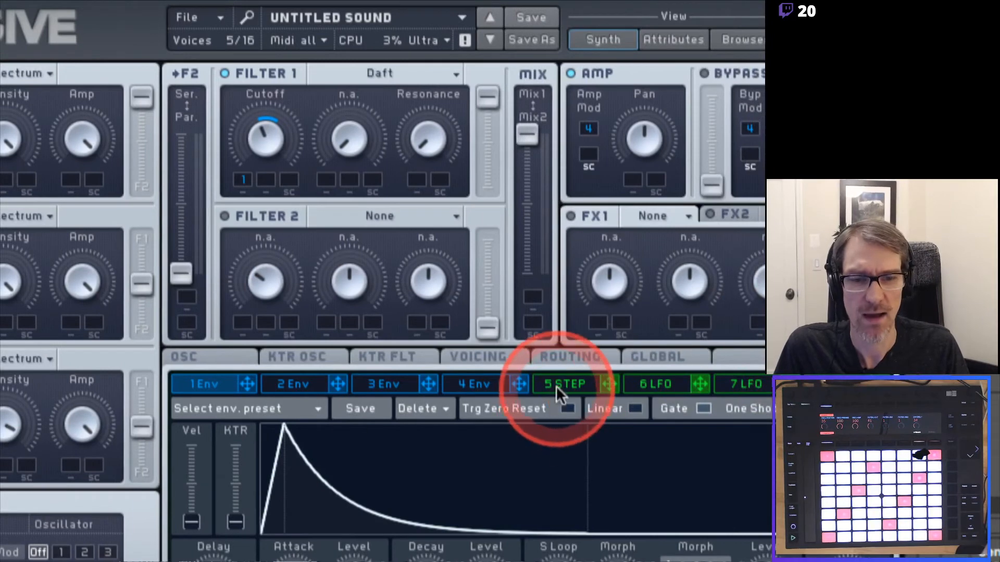
Switch slot 5 from Stepper to LFO and assign it to OSC1's Wt-position.
{"action": "left_click", "coordinate": [556, 386]}
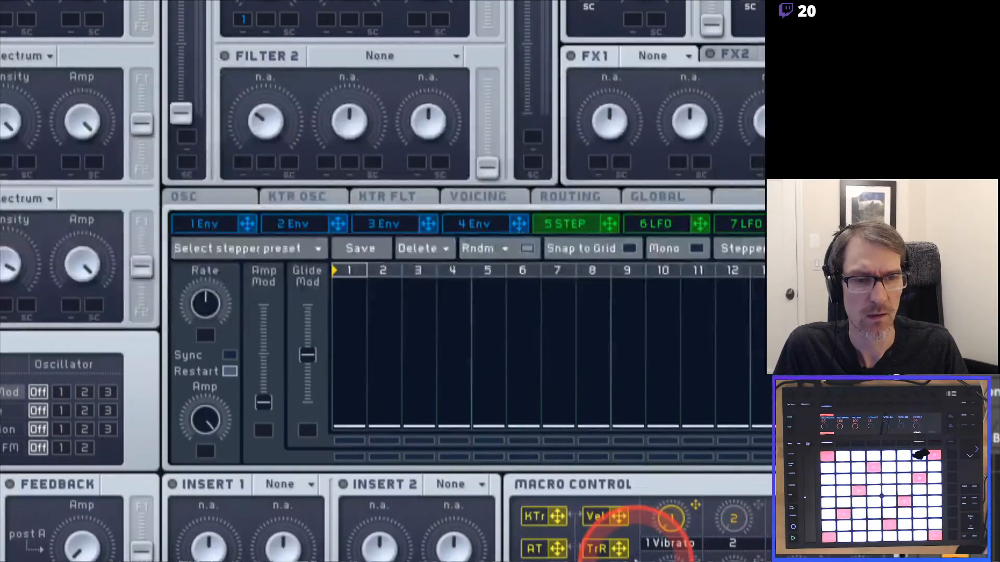
{"action": "left_click", "coordinate": [742, 246]}
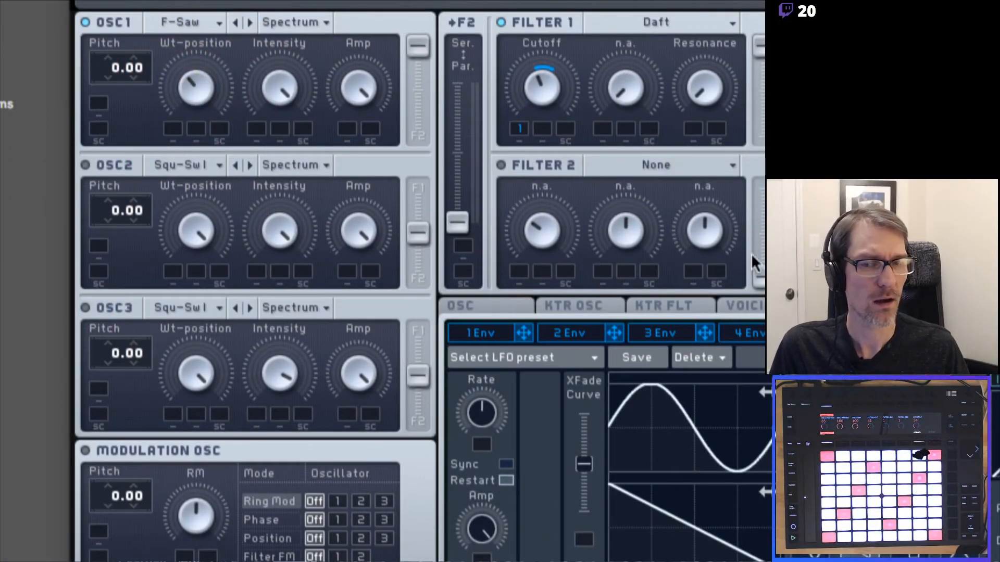
{"action": "left_click_drag", "start_coordinate": [751, 253], "coordinate": [167, 101]}
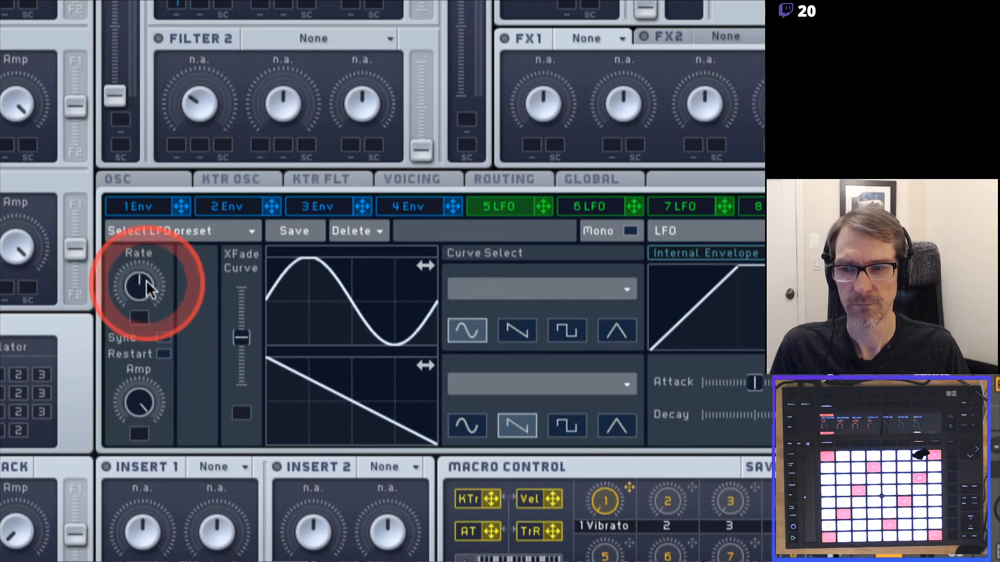
Turn LFO 5's Rate knob down to a slower speed.
{"action": "left_click_drag", "start_coordinate": [144, 281], "coordinate": [141, 314]}
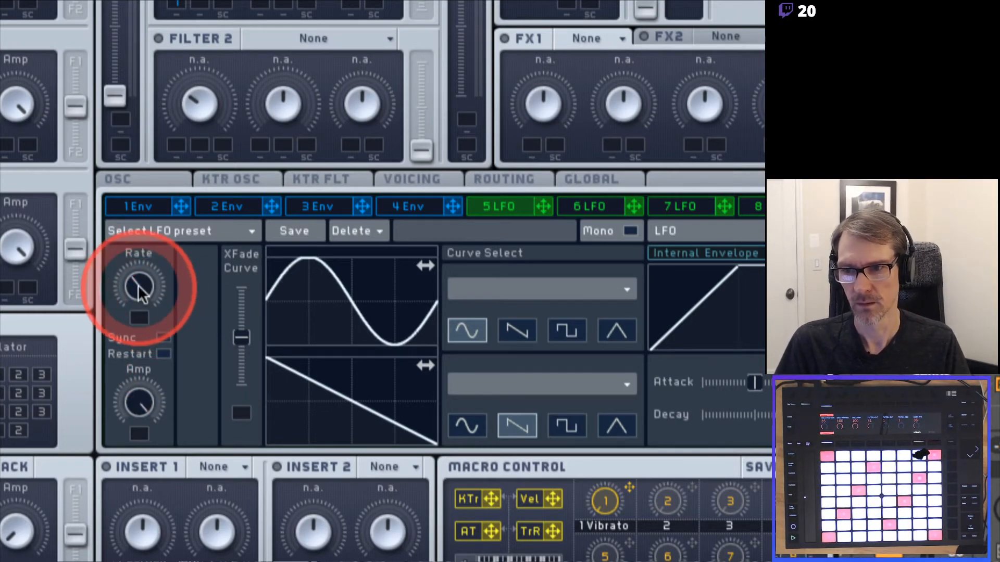
{"action": "left_click_drag", "start_coordinate": [141, 289], "coordinate": [140, 313]}
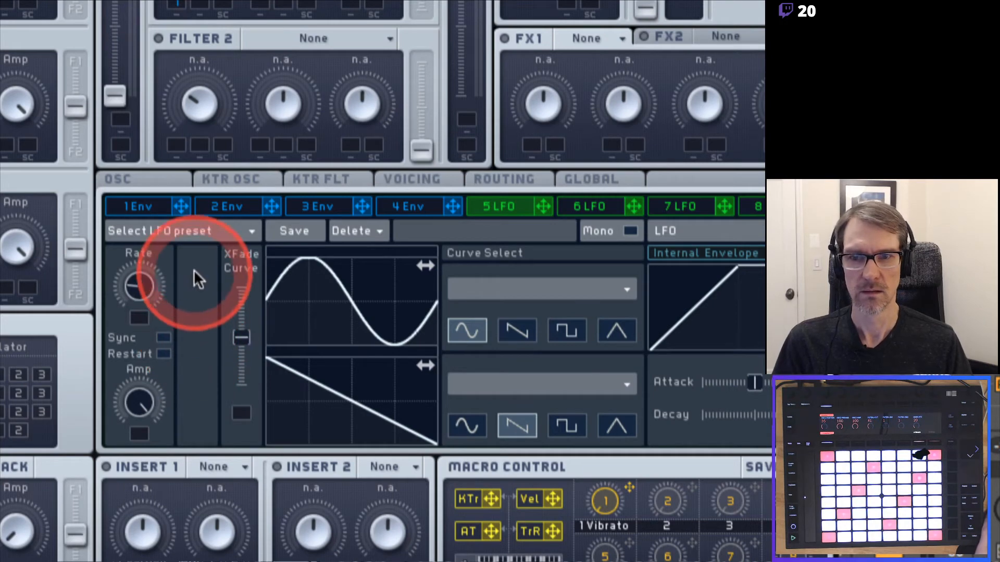
Enable Sync on LFO 5 and set its ratio to 2/1.
{"action": "left_click", "coordinate": [167, 336]}
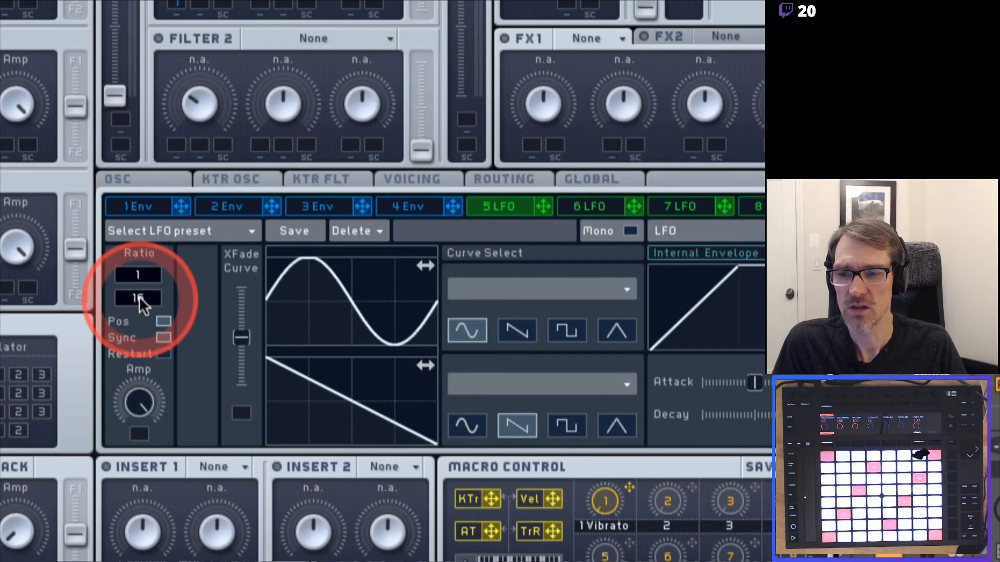
{"action": "left_click_drag", "start_coordinate": [139, 295], "coordinate": [139, 323]}
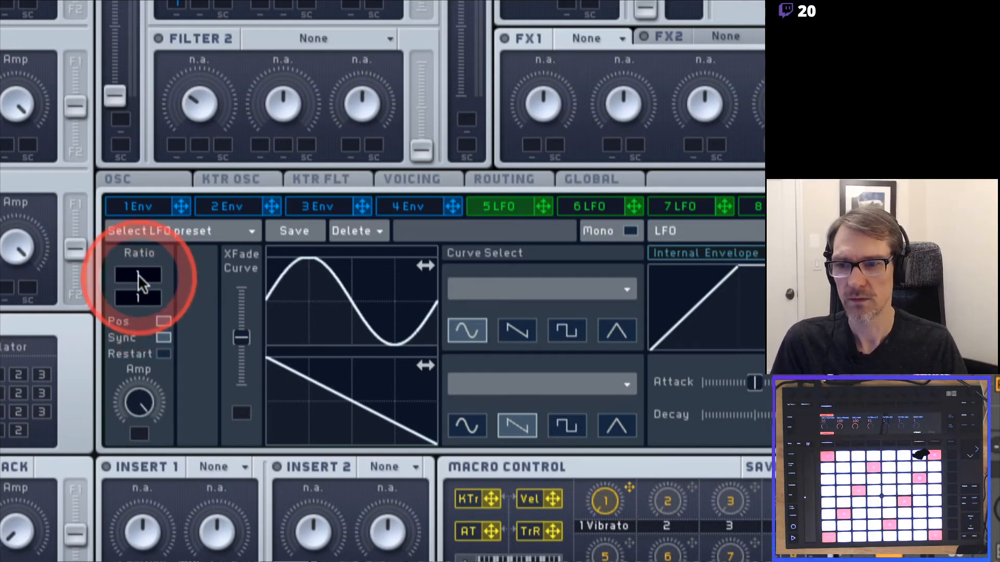
{"action": "left_click_drag", "start_coordinate": [145, 274], "coordinate": [144, 269]}
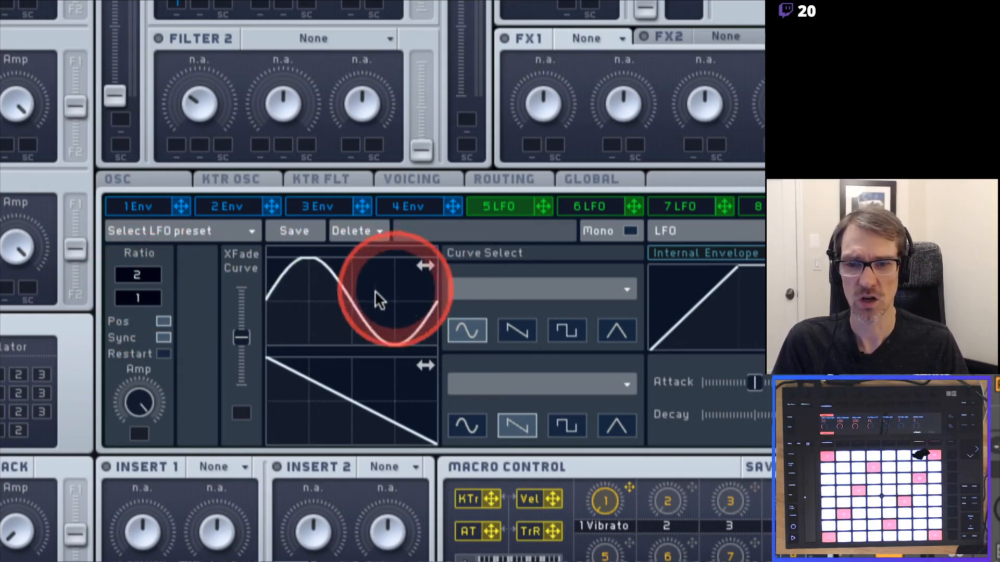
Switch LFO 5 to a descending saw, lower OSC1's wavetable position, and adjust the ratio between 4 and 3.
{"action": "left_click", "coordinate": [521, 324]}
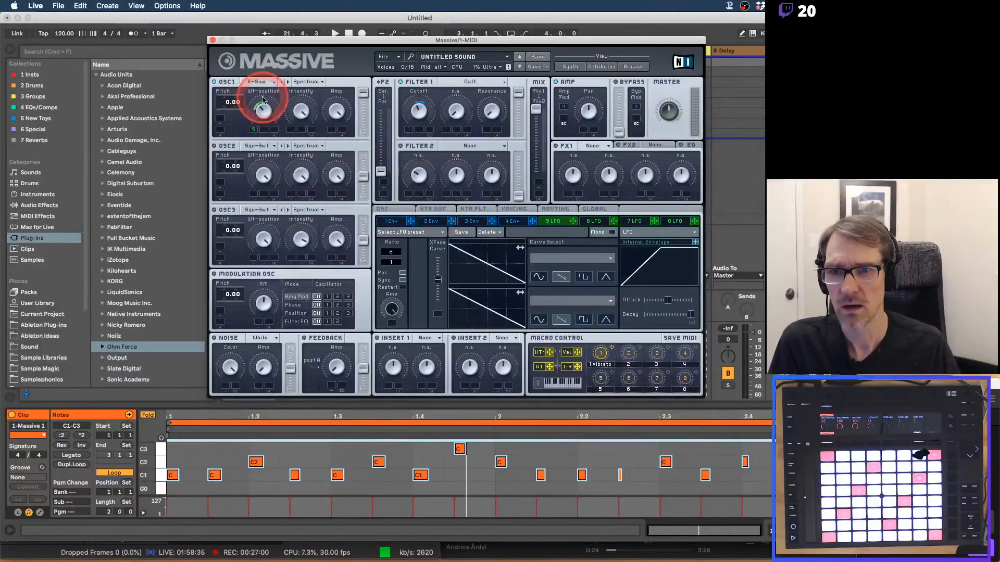
{"action": "left_click_drag", "start_coordinate": [260, 108], "coordinate": [252, 123]}
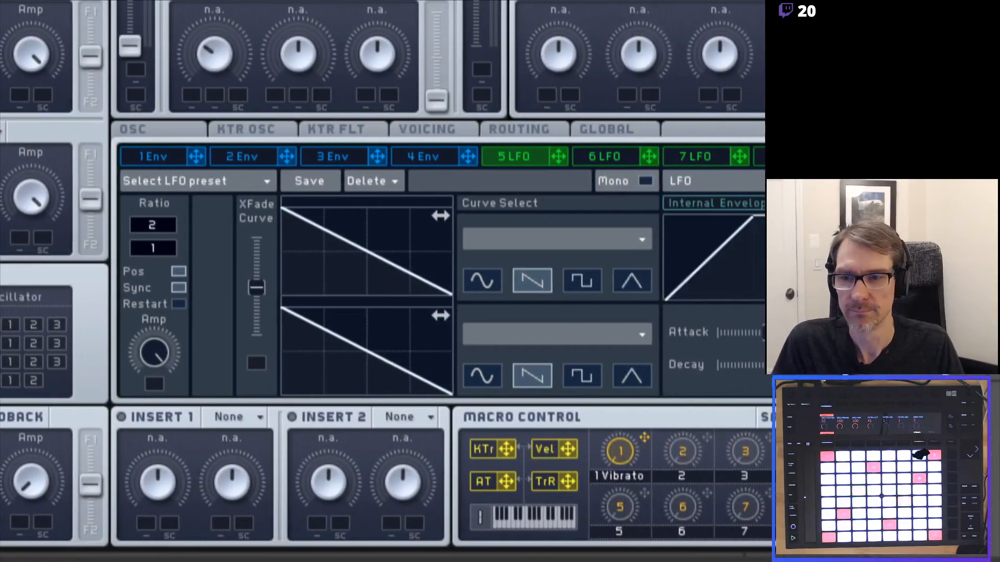
{"action": "left_click_drag", "start_coordinate": [158, 223], "coordinate": [161, 212]}
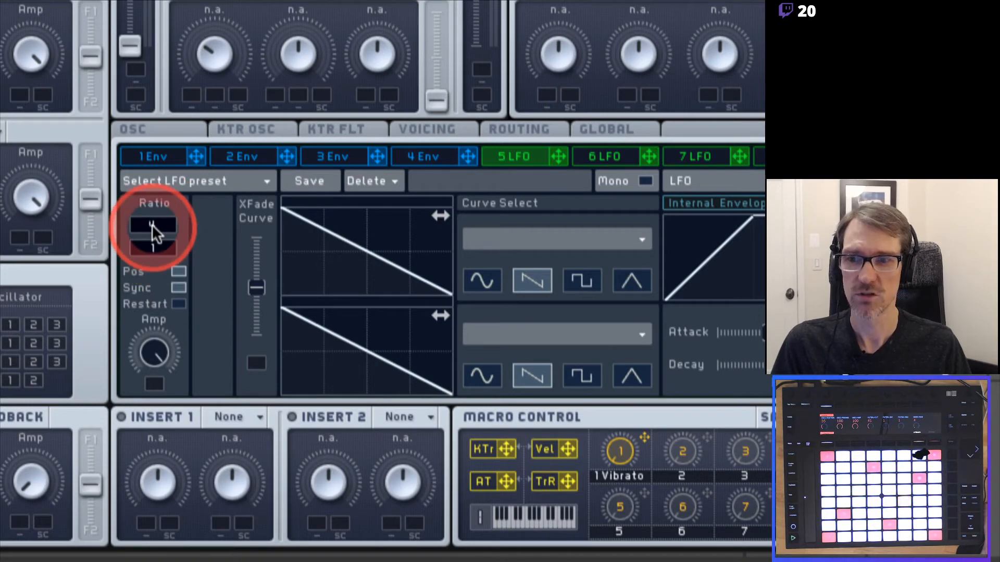
{"action": "left_click_drag", "start_coordinate": [152, 224], "coordinate": [155, 236]}
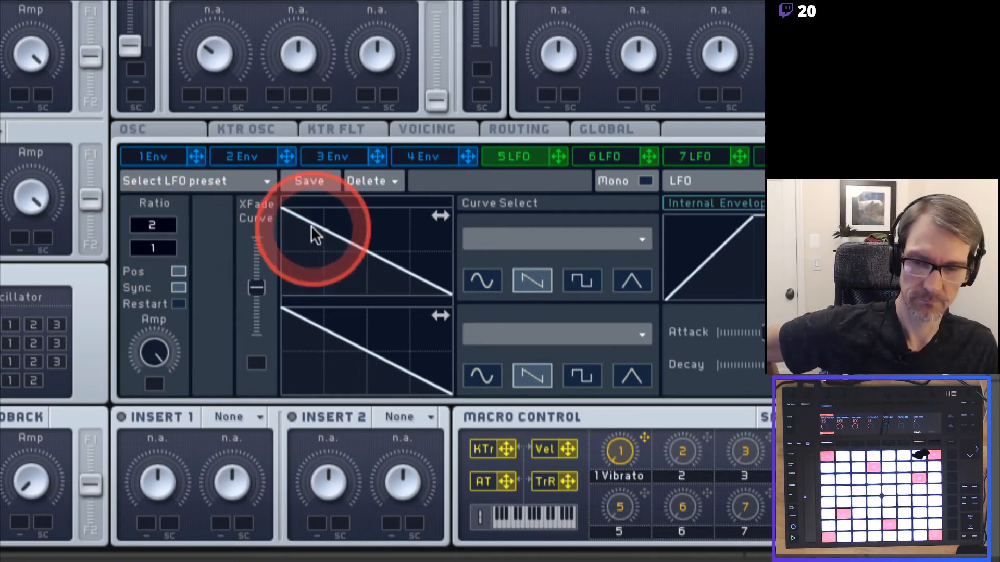
{"action": "left_click_drag", "start_coordinate": [438, 215], "coordinate": [351, 224]}
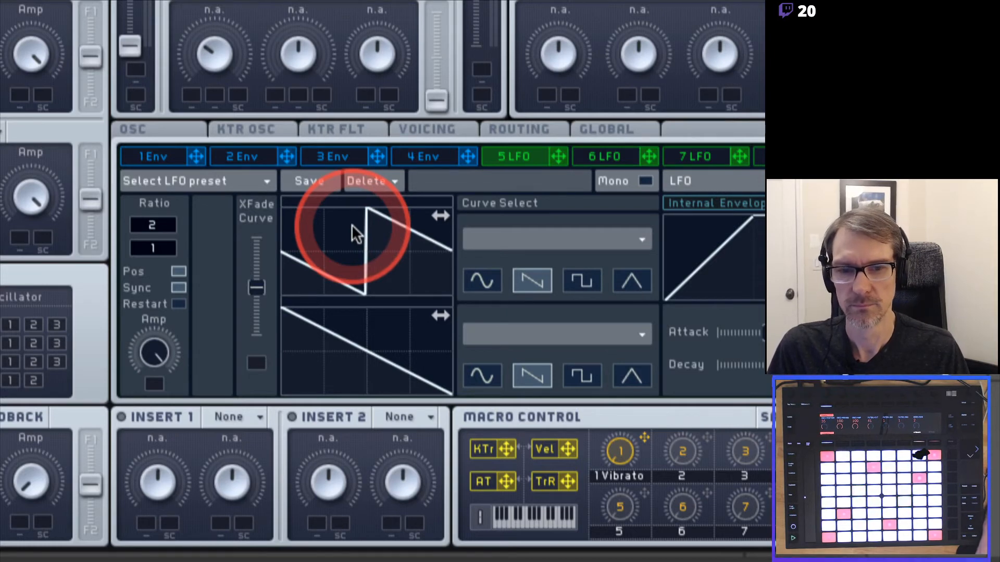
{"action": "left_click_drag", "start_coordinate": [352, 224], "coordinate": [352, 231]}
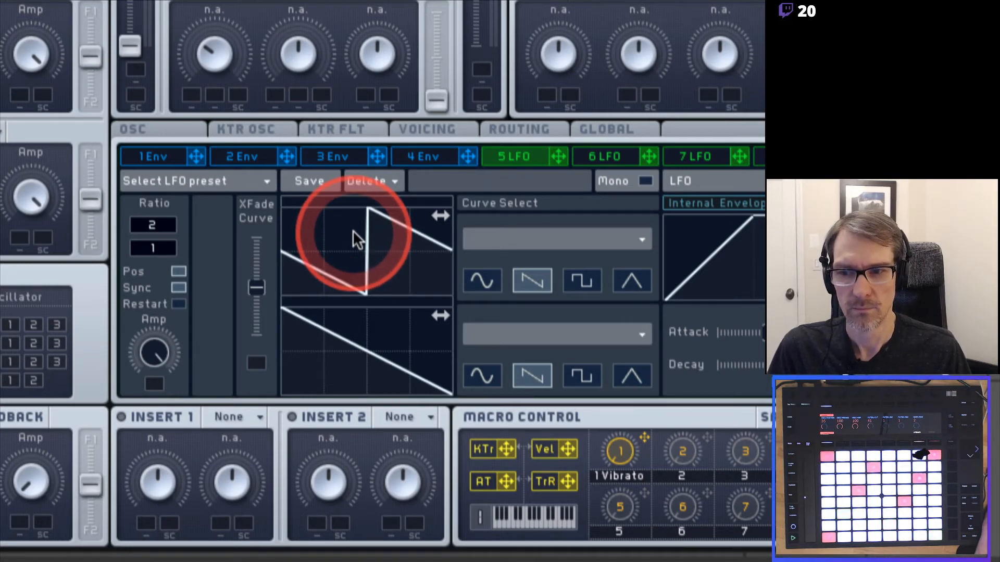
{"action": "left_click_drag", "start_coordinate": [352, 230], "coordinate": [376, 245]}
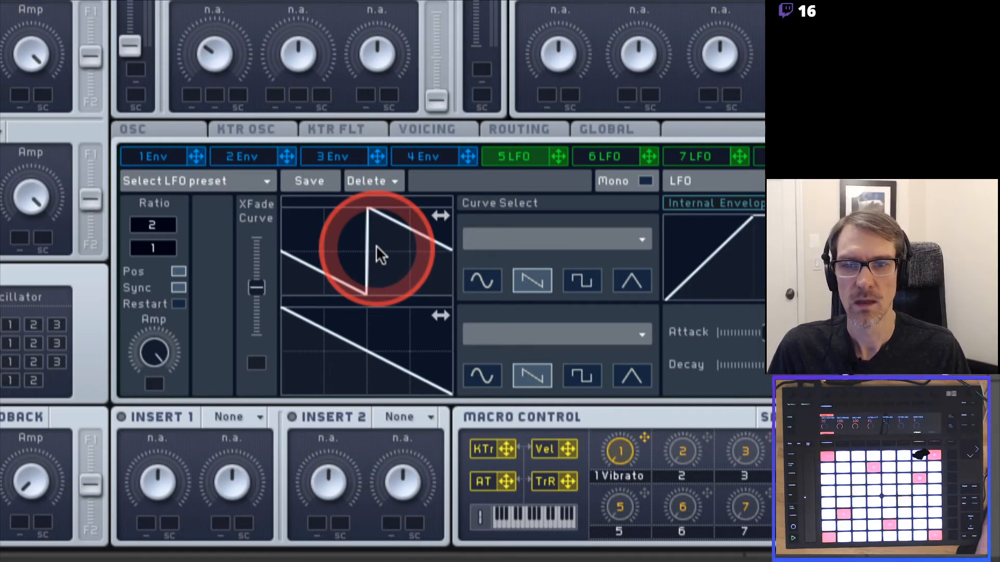
{"action": "mouse_move", "coordinate": [376, 246]}
{"action": "left_mouse_down"}
{"action": "mouse_move", "coordinate": [333, 254]}
{"action": "mouse_move", "coordinate": [508, 312]}
{"action": "mouse_move", "coordinate": [367, 274]}
{"action": "mouse_move", "coordinate": [399, 241]}
{"action": "mouse_move", "coordinate": [414, 243]}
{"action": "mouse_move", "coordinate": [328, 248]}
{"action": "mouse_move", "coordinate": [321, 226]}
{"action": "mouse_move", "coordinate": [351, 232]}
{"action": "mouse_move", "coordinate": [352, 254]}
{"action": "left_mouse_up"}
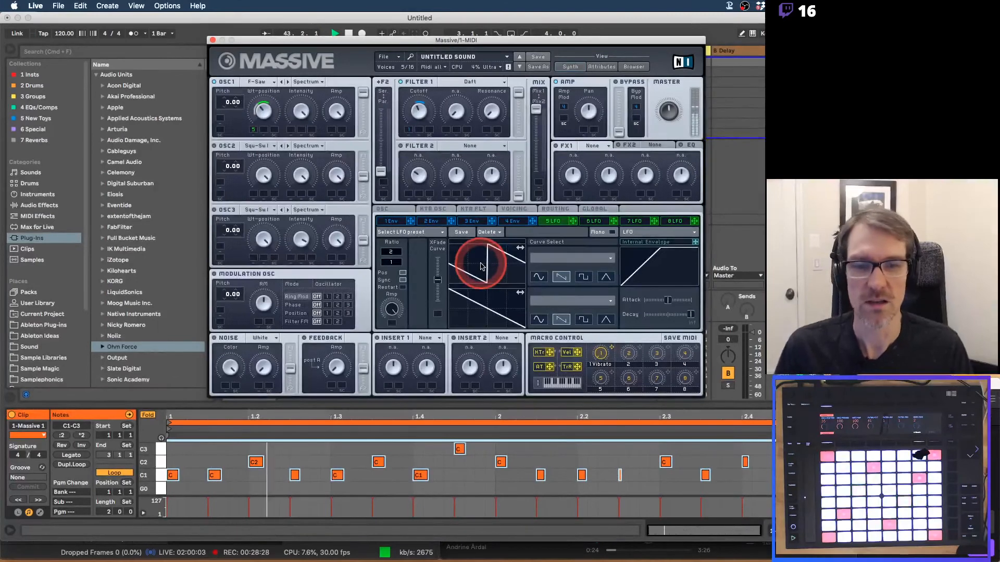
Audition the Expo Down X2, Expo Down X4, Expo Shuffle and Chineese Roof LFO curve shapes.
{"action": "left_click", "coordinate": [568, 258]}
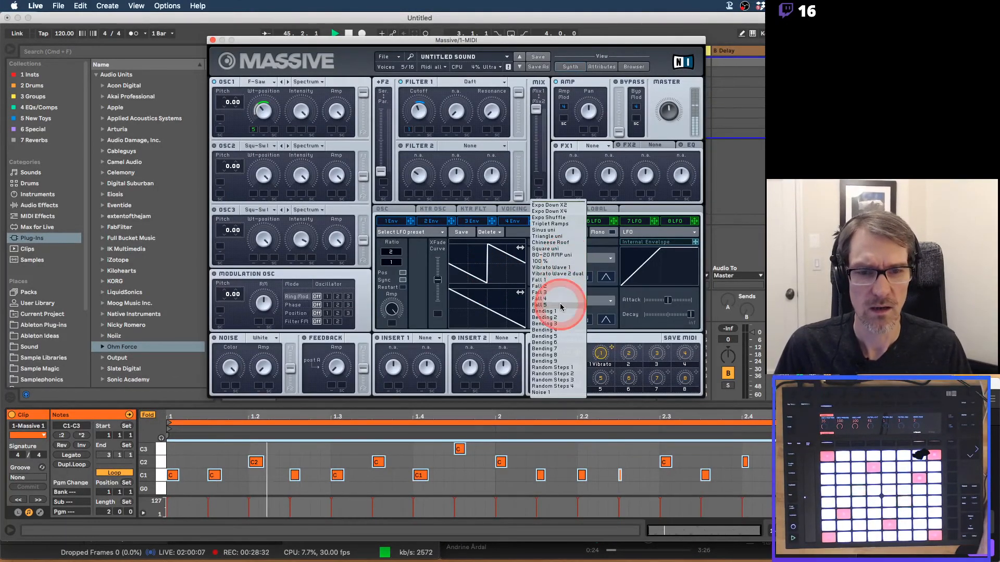
{"action": "left_click", "coordinate": [567, 206]}
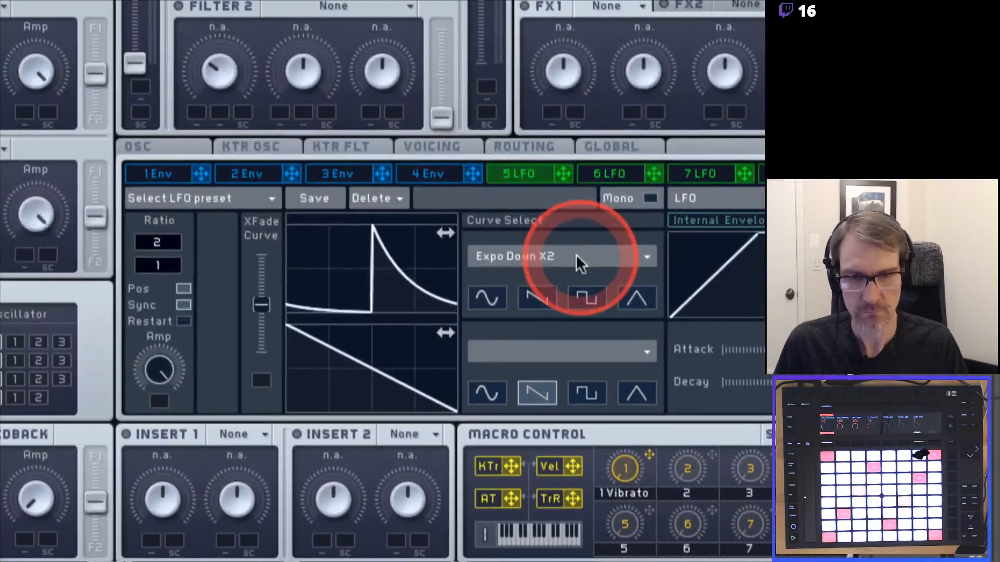
{"action": "left_click", "coordinate": [576, 254]}
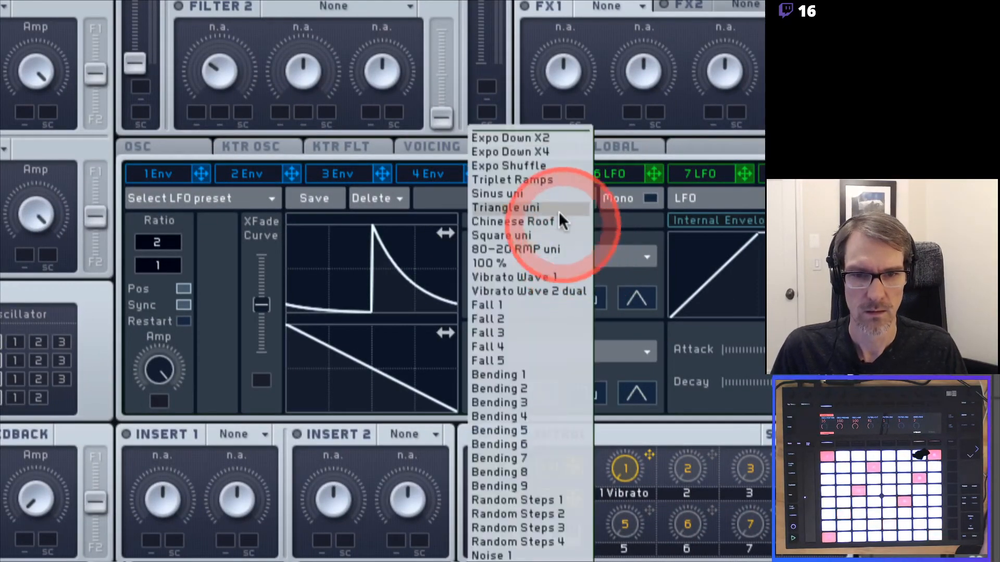
{"action": "left_click", "coordinate": [551, 148]}
{"action": "left_click", "coordinate": [536, 253]}
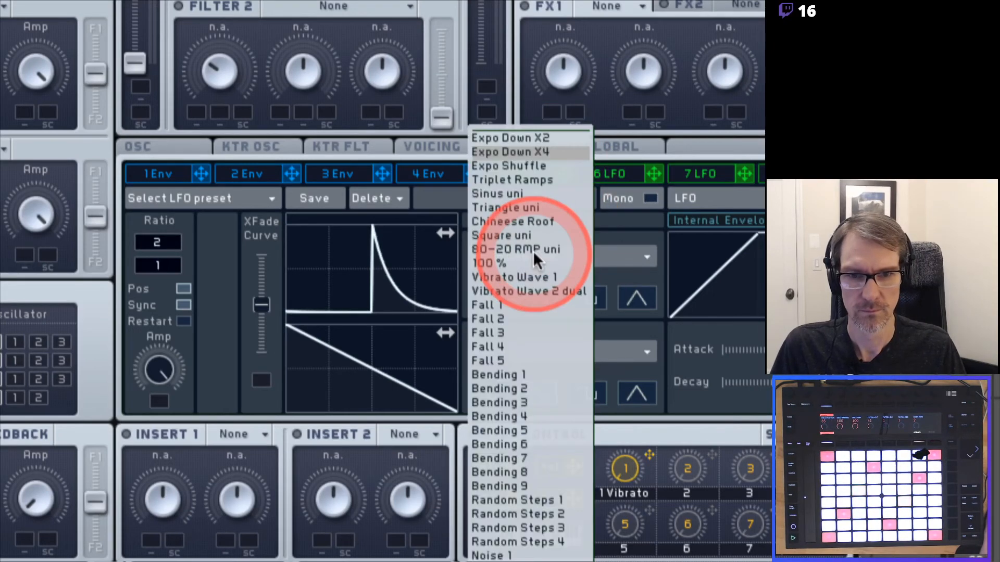
{"action": "left_click", "coordinate": [530, 170]}
{"action": "left_click", "coordinate": [546, 250]}
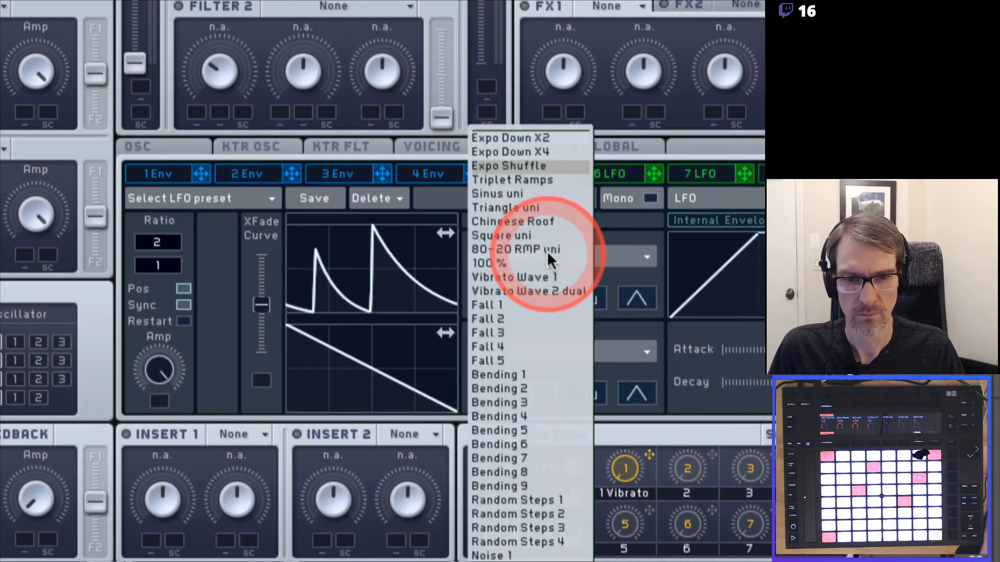
{"action": "left_click", "coordinate": [544, 219]}
Audition the 80-20 RMP uni, 100 %, Vibrato Wave 1 and Fall 1 curve shapes.
{"action": "left_click", "coordinate": [551, 256]}
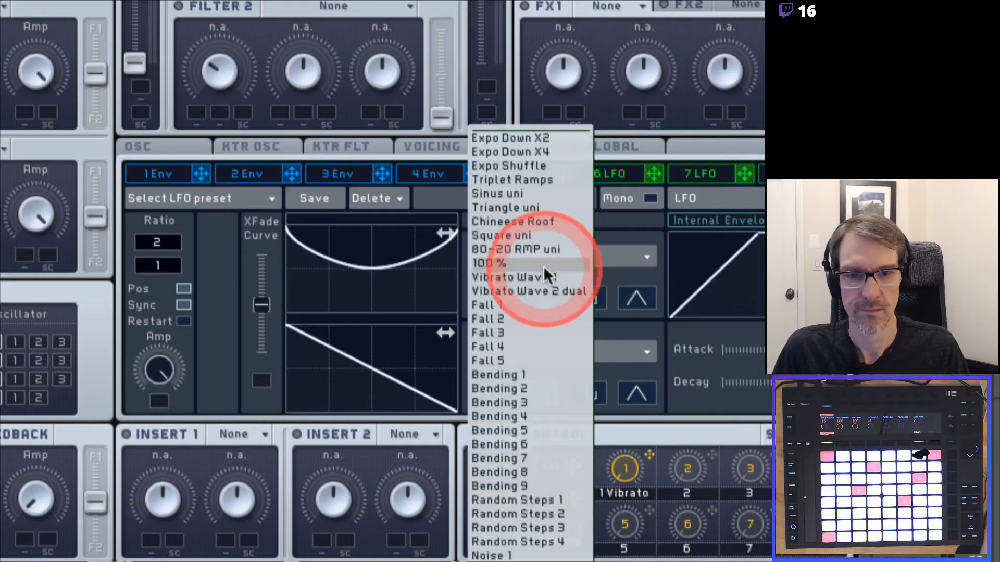
{"action": "left_click", "coordinate": [542, 249]}
{"action": "left_click", "coordinate": [542, 249]}
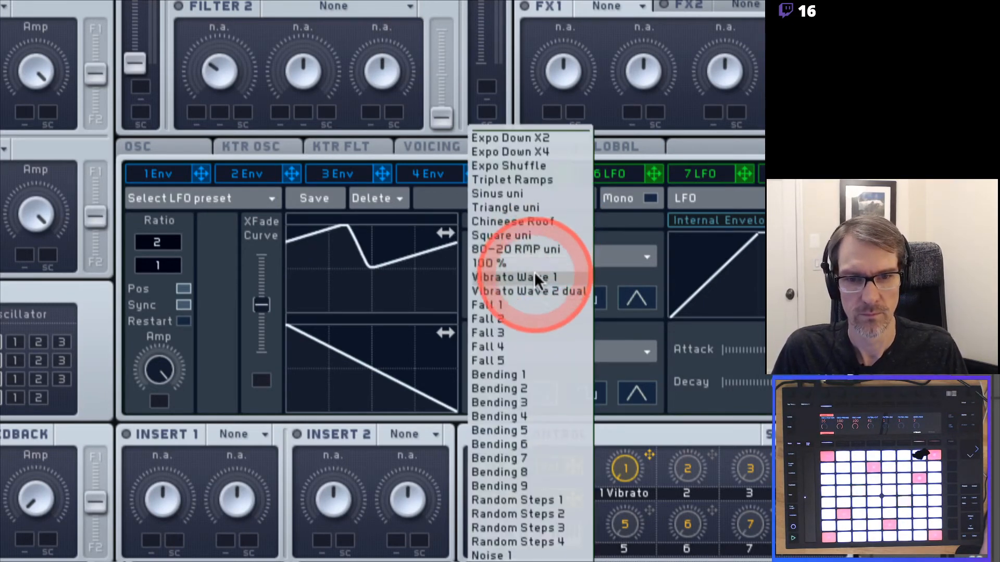
{"action": "left_click", "coordinate": [534, 261]}
{"action": "left_click", "coordinate": [534, 258]}
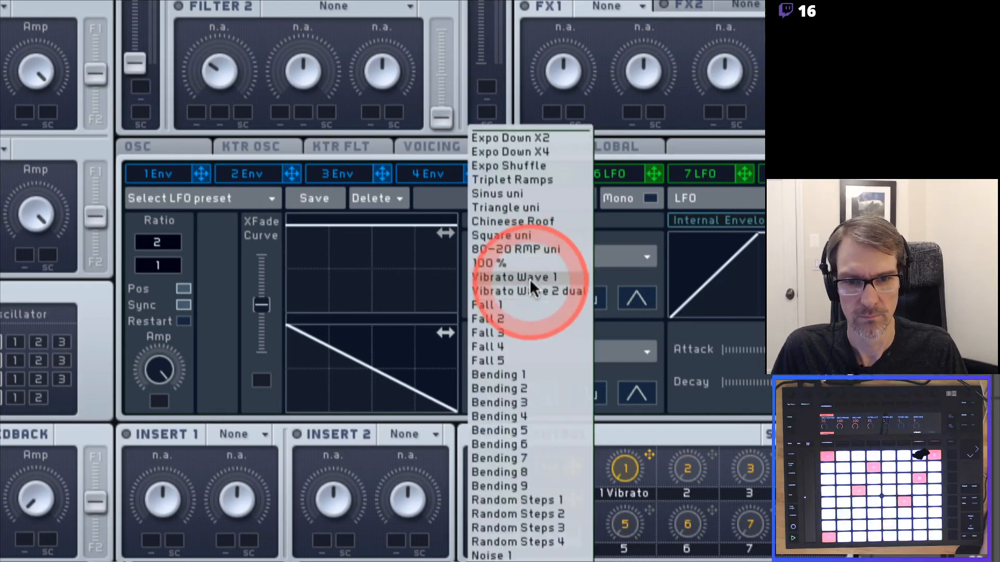
{"action": "left_click", "coordinate": [529, 278]}
{"action": "left_click", "coordinate": [534, 256]}
{"action": "left_click", "coordinate": [520, 306]}
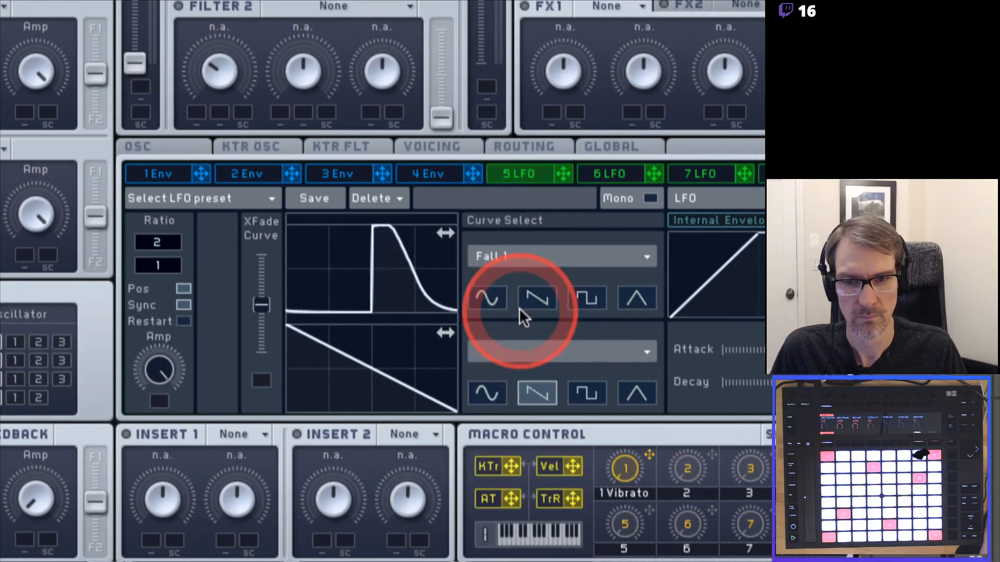
Select Fall 3 for the upper curve and shift it by half a cycle.
{"action": "left_click", "coordinate": [534, 252]}
{"action": "left_click", "coordinate": [521, 331]}
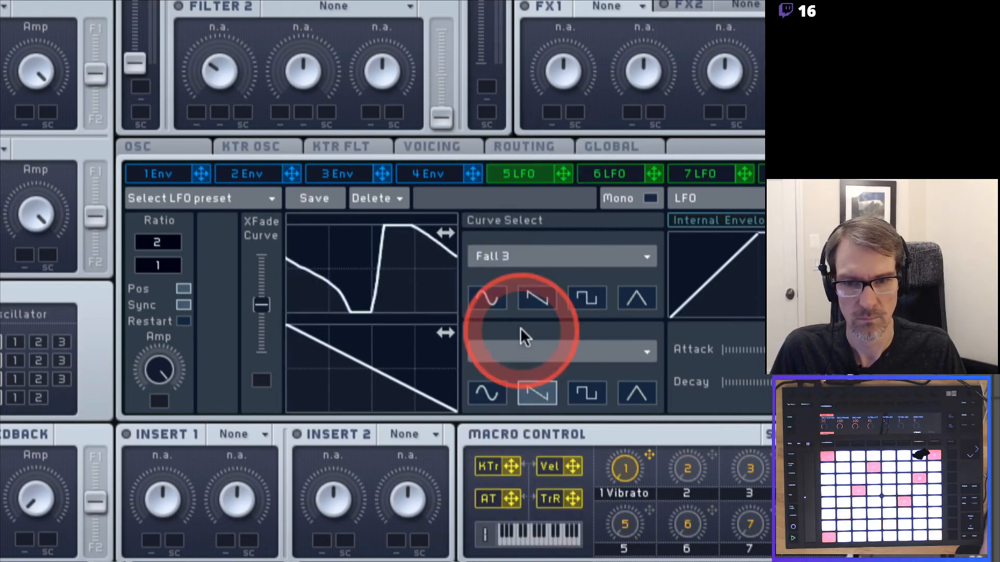
{"action": "left_click", "coordinate": [527, 253]}
{"action": "left_click", "coordinate": [397, 260]}
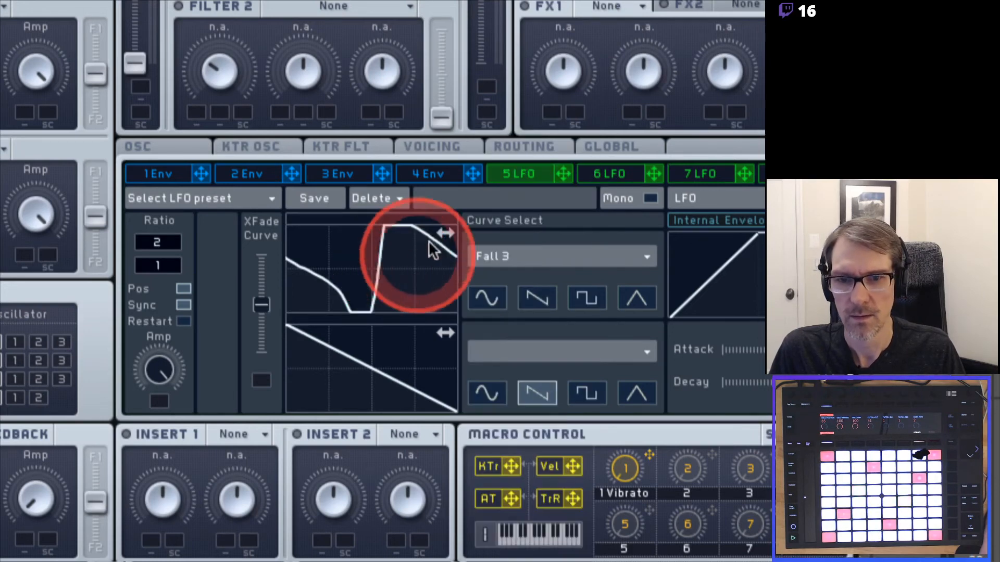
{"action": "double_click", "coordinate": [442, 232]}
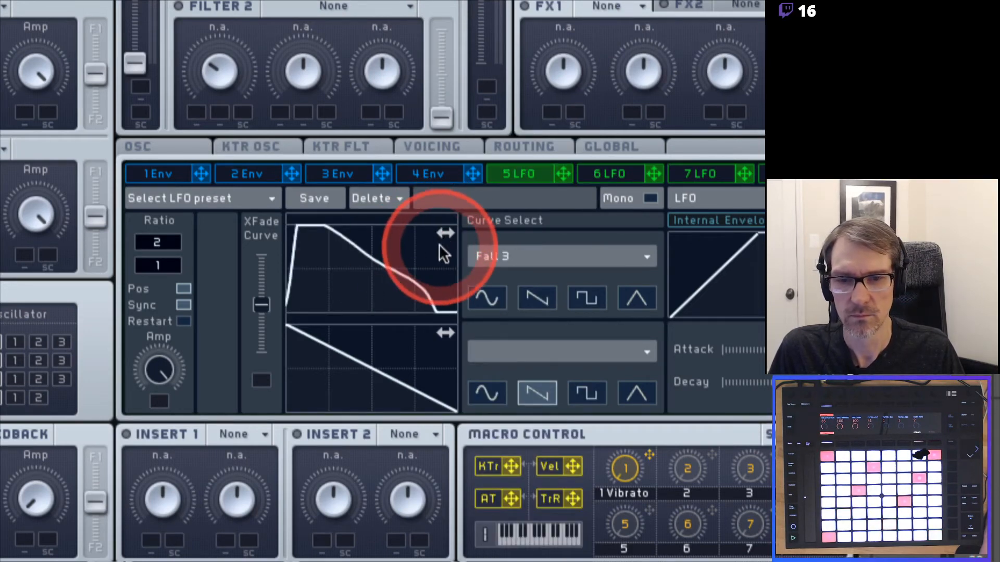
{"action": "left_click", "coordinate": [353, 274]}
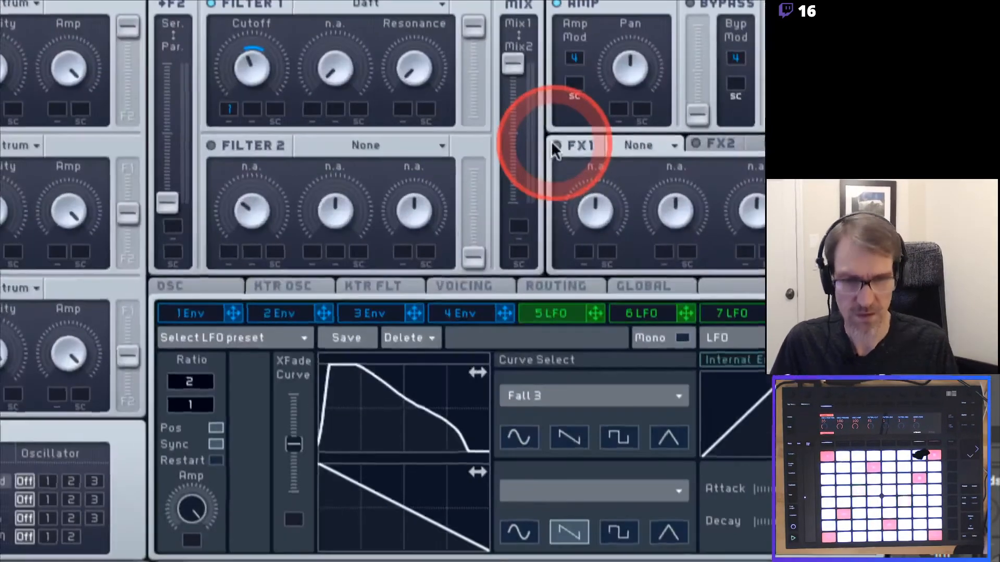
Load Reverb into FX1, lower its dry/wet mix and adjust the reverb size.
{"action": "left_click", "coordinate": [610, 150]}
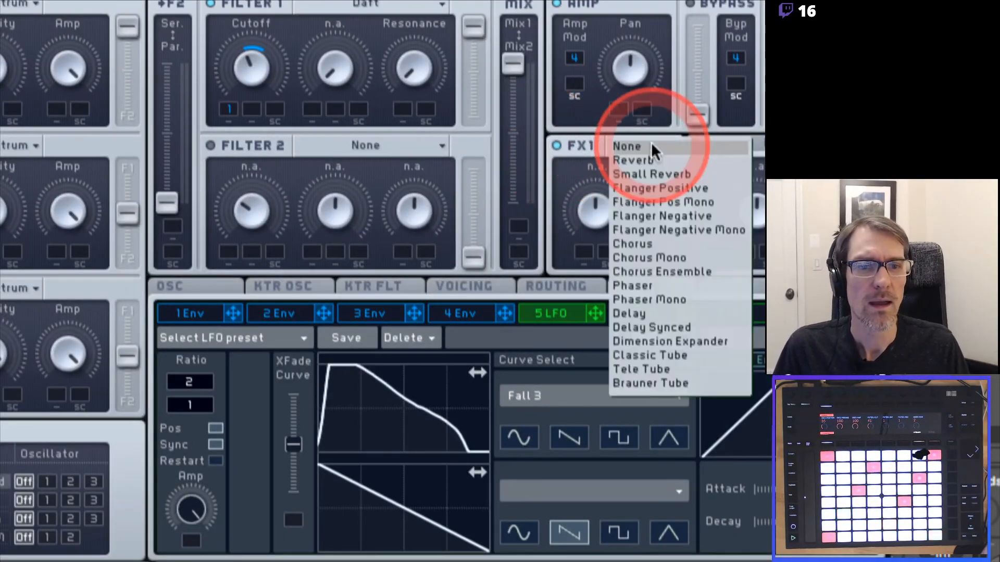
{"action": "left_click", "coordinate": [655, 156]}
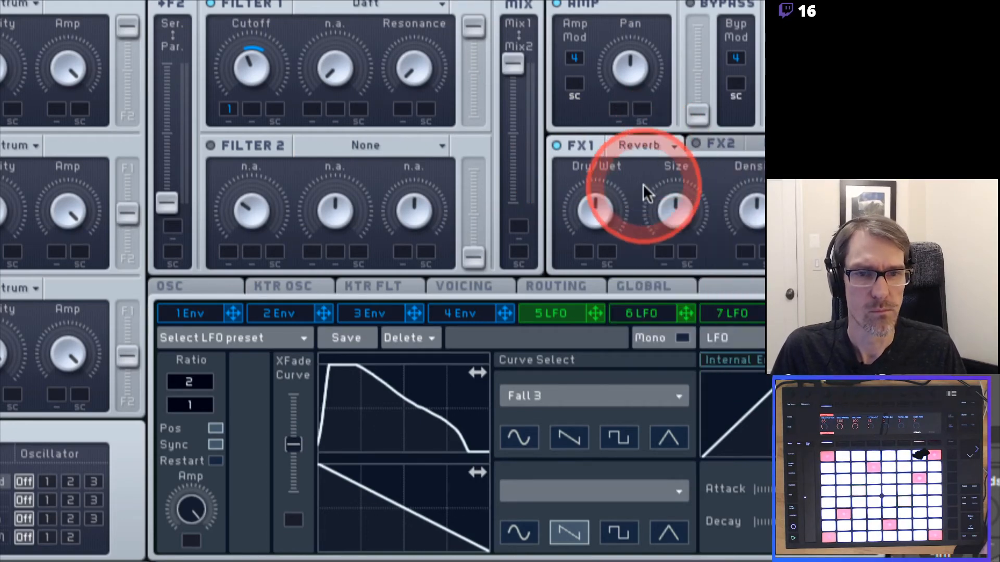
{"action": "left_click_drag", "start_coordinate": [586, 209], "coordinate": [576, 270]}
{"action": "left_click_drag", "start_coordinate": [673, 215], "coordinate": [664, 259]}
{"action": "left_click_drag", "start_coordinate": [676, 210], "coordinate": [676, 188]}
{"action": "left_click_drag", "start_coordinate": [755, 210], "coordinate": [755, 211]}
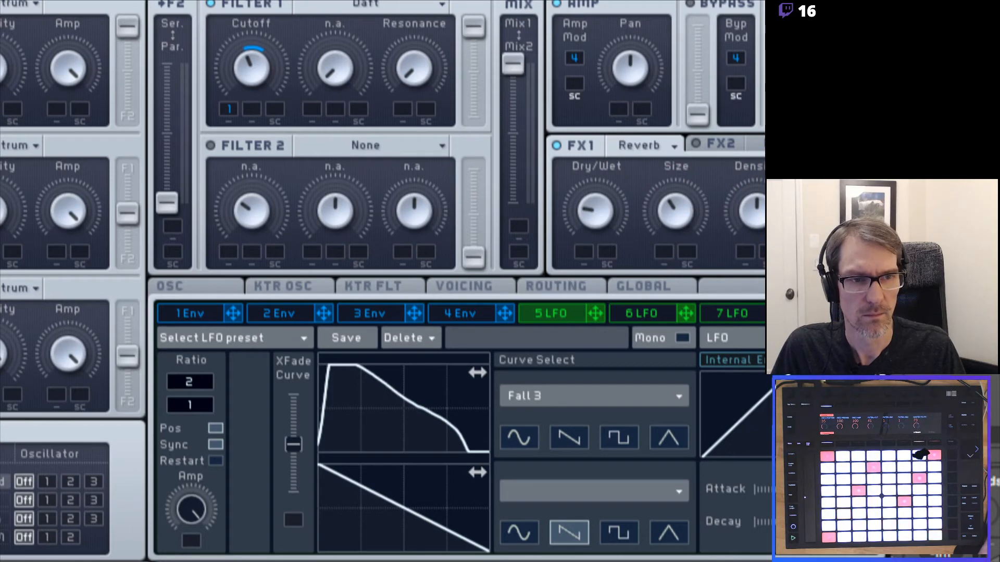
Tune the reverb density, nudge size and dry/wet slightly, then show the 6 LFO panel.
{"action": "left_click_drag", "start_coordinate": [761, 207], "coordinate": [762, 164]}
{"action": "mouse_move", "coordinate": [760, 207]}
{"action": "left_mouse_down"}
{"action": "mouse_move", "coordinate": [748, 298]}
{"action": "mouse_move", "coordinate": [708, 232]}
{"action": "mouse_move", "coordinate": [754, 212]}
{"action": "mouse_move", "coordinate": [752, 237]}
{"action": "mouse_move", "coordinate": [752, 99]}
{"action": "mouse_move", "coordinate": [752, 202]}
{"action": "left_mouse_up"}
{"action": "left_click", "coordinate": [758, 212]}
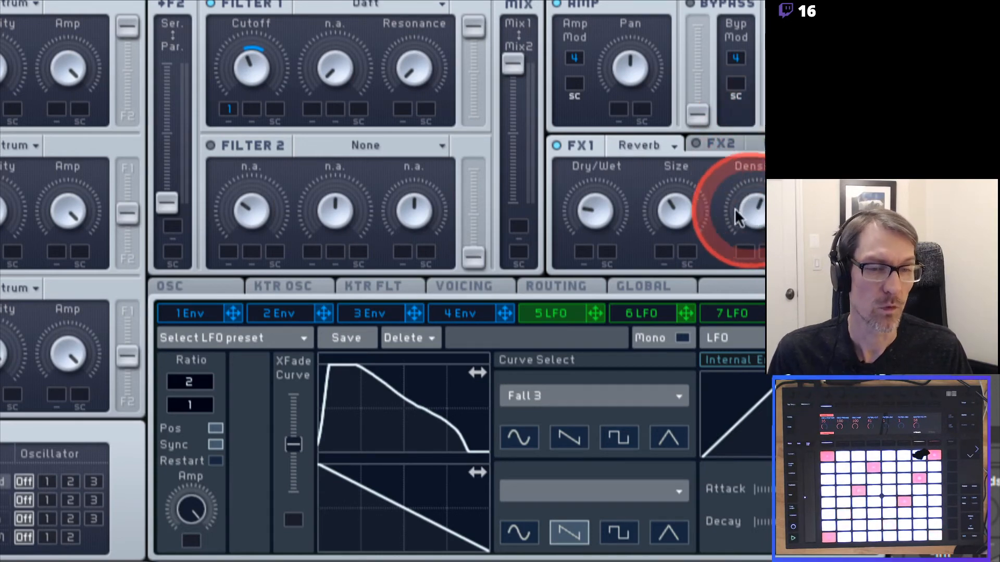
{"action": "left_click", "coordinate": [677, 209]}
{"action": "left_click_drag", "start_coordinate": [676, 207], "coordinate": [676, 201]}
{"action": "left_click", "coordinate": [600, 214]}
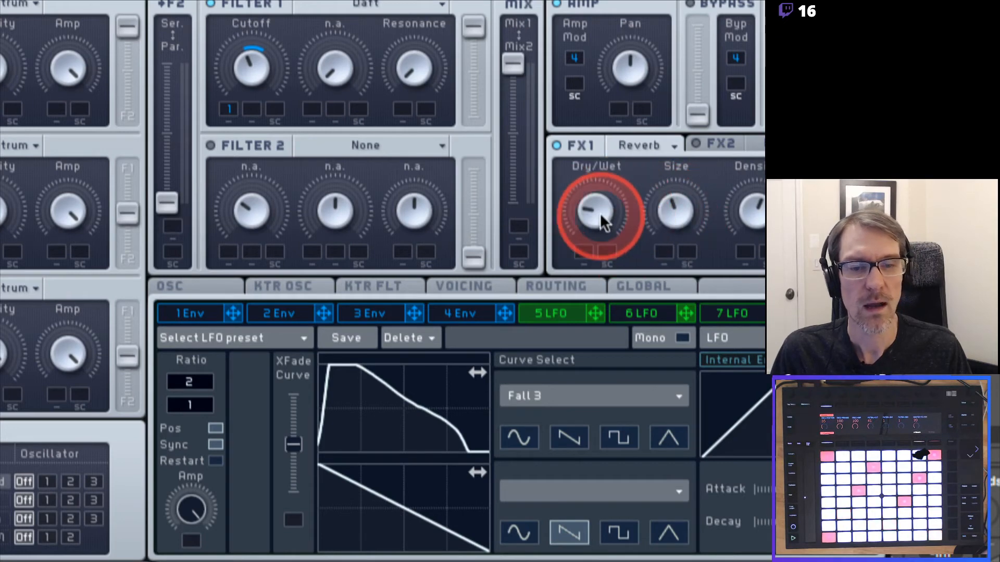
{"action": "mouse_move", "coordinate": [599, 218]}
{"action": "left_mouse_down"}
{"action": "mouse_move", "coordinate": [607, 110]}
{"action": "mouse_move", "coordinate": [595, 116]}
{"action": "mouse_move", "coordinate": [588, 257]}
{"action": "mouse_move", "coordinate": [582, 134]}
{"action": "mouse_move", "coordinate": [595, 246]}
{"action": "mouse_move", "coordinate": [592, 98]}
{"action": "mouse_move", "coordinate": [600, 259]}
{"action": "mouse_move", "coordinate": [580, 165]}
{"action": "mouse_move", "coordinate": [583, 177]}
{"action": "mouse_move", "coordinate": [590, 146]}
{"action": "mouse_move", "coordinate": [601, 218]}
{"action": "left_mouse_up"}
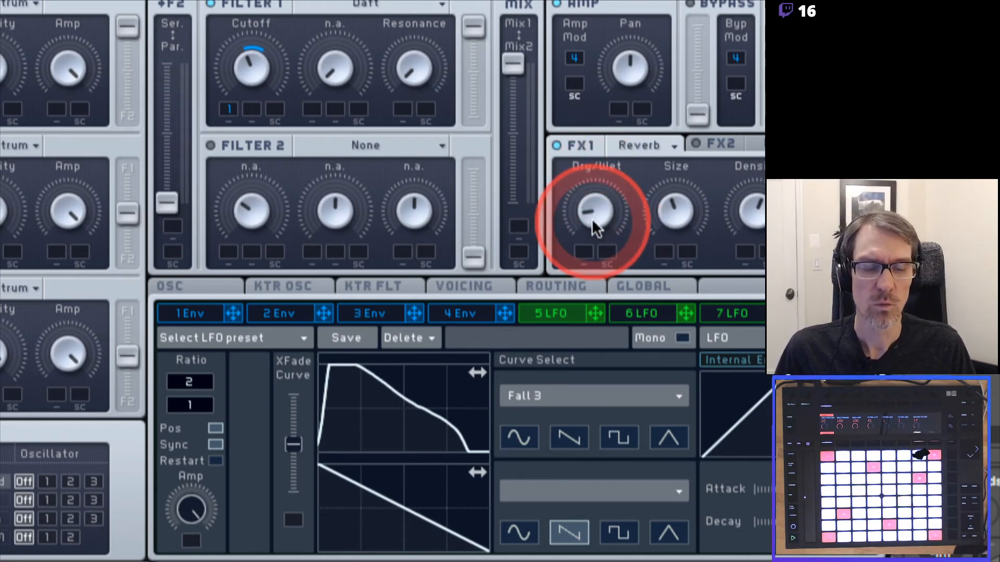
{"action": "left_click", "coordinate": [641, 311]}
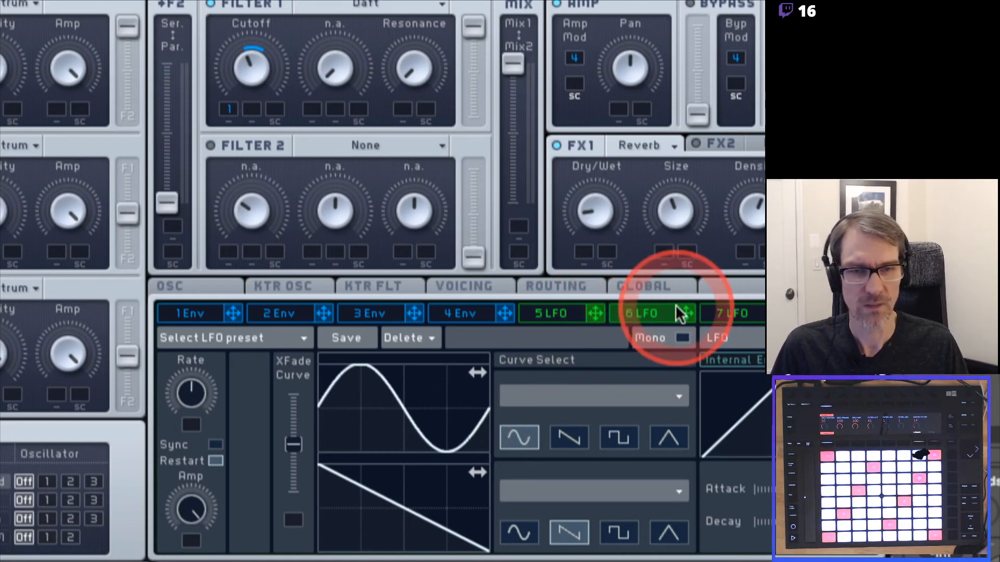
Make the sixth modulator a tempo-synced Performer and bring its ratio down to 1/4.
{"action": "scroll", "coordinate": [671, 386], "scroll_direction": "down", "scroll_amount": 3}
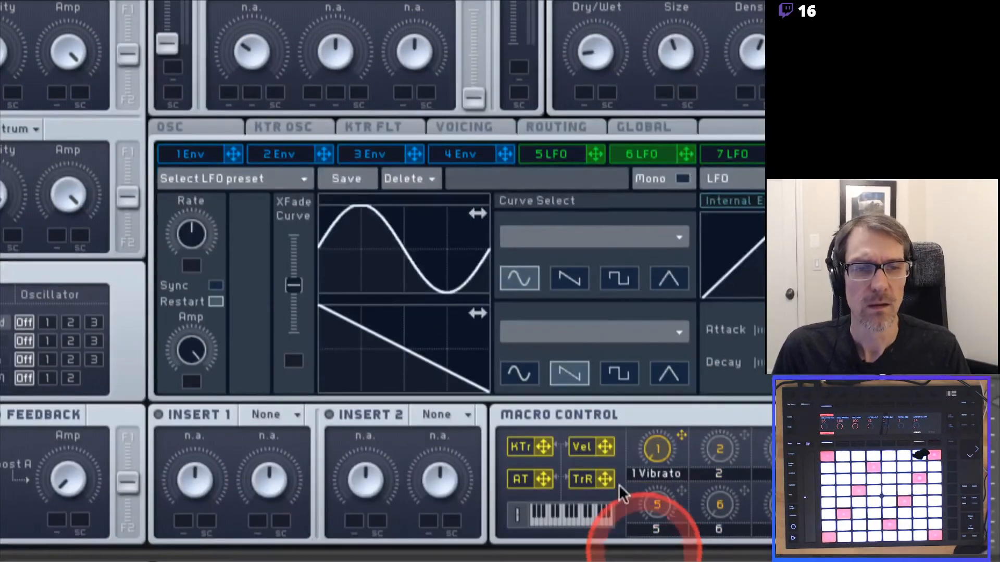
{"action": "left_click", "coordinate": [722, 177]}
{"action": "left_click", "coordinate": [726, 192]}
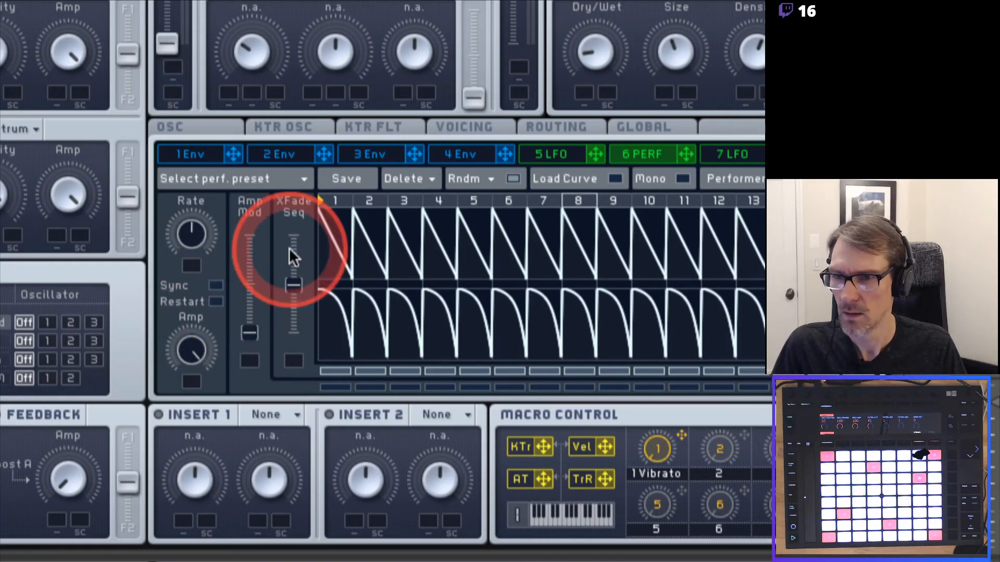
{"action": "left_click", "coordinate": [215, 285]}
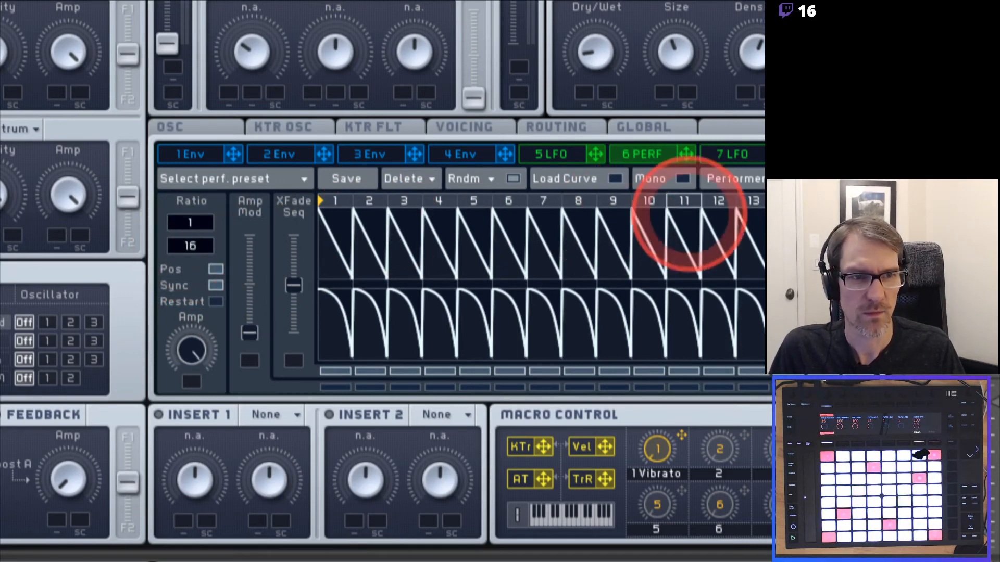
{"action": "left_click_drag", "start_coordinate": [192, 243], "coordinate": [193, 254]}
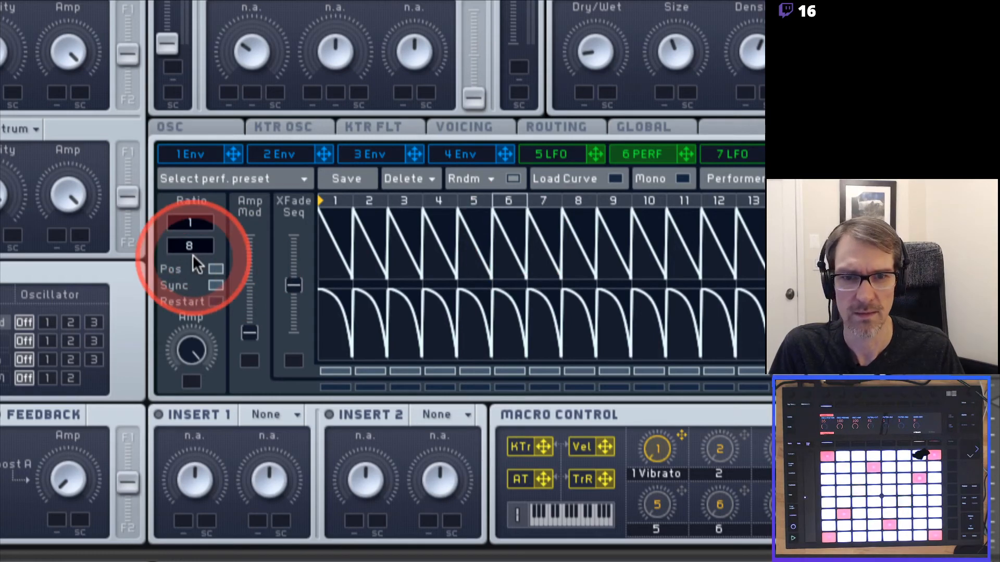
{"action": "left_click_drag", "start_coordinate": [192, 245], "coordinate": [192, 251]}
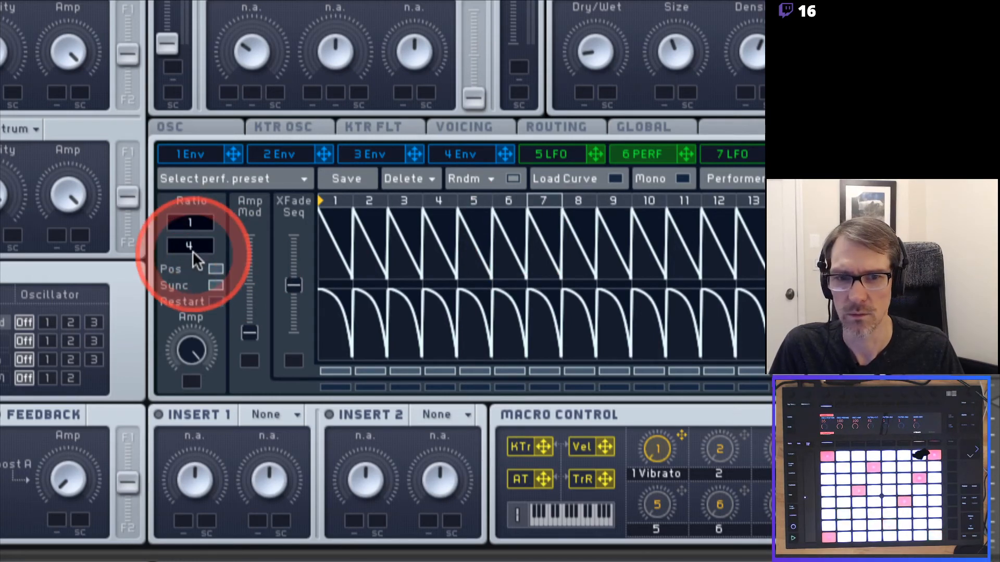
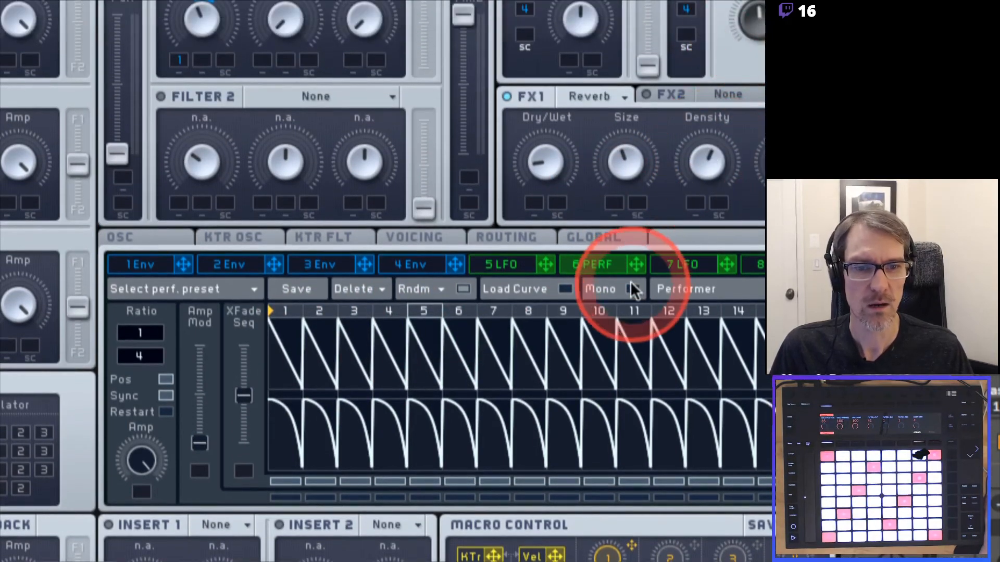
Route 6 PERF to FX1's Dry/Wet and draw the upper Performer curve flat across all steps.
{"action": "left_click_drag", "start_coordinate": [633, 263], "coordinate": [536, 104]}
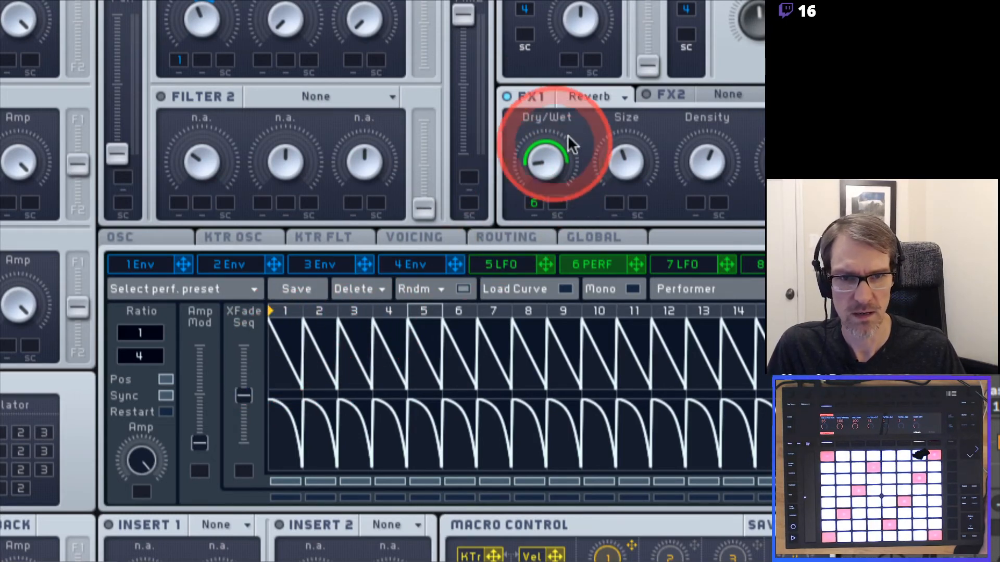
{"action": "mouse_move", "coordinate": [277, 362]}
{"action": "left_mouse_down"}
{"action": "mouse_move", "coordinate": [280, 395]}
{"action": "mouse_move", "coordinate": [770, 398]}
{"action": "left_mouse_up"}
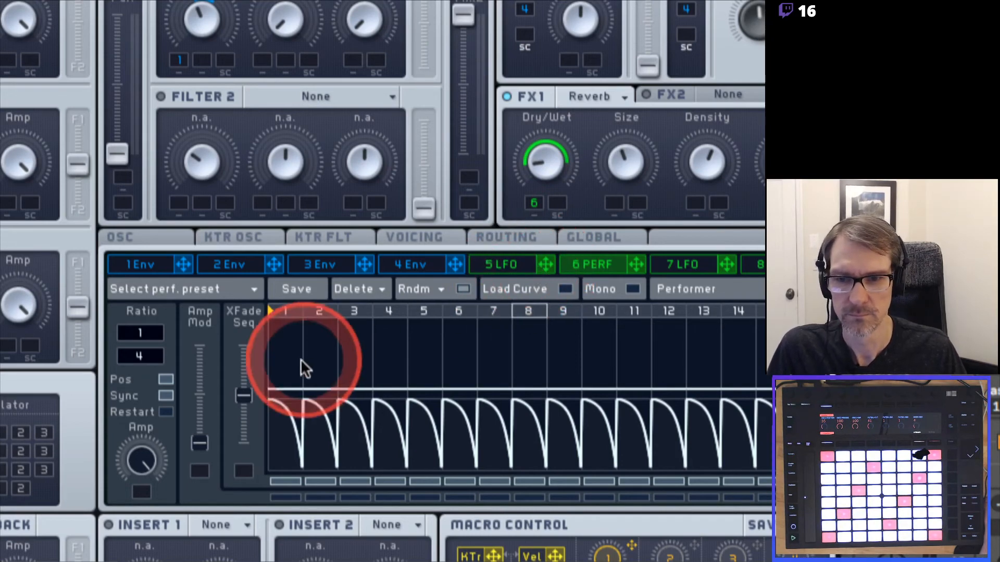
Draw raised falling ramps on steps 2 and 3 of the upper Performer curve.
{"action": "left_click", "coordinate": [323, 339]}
{"action": "left_click", "coordinate": [319, 323]}
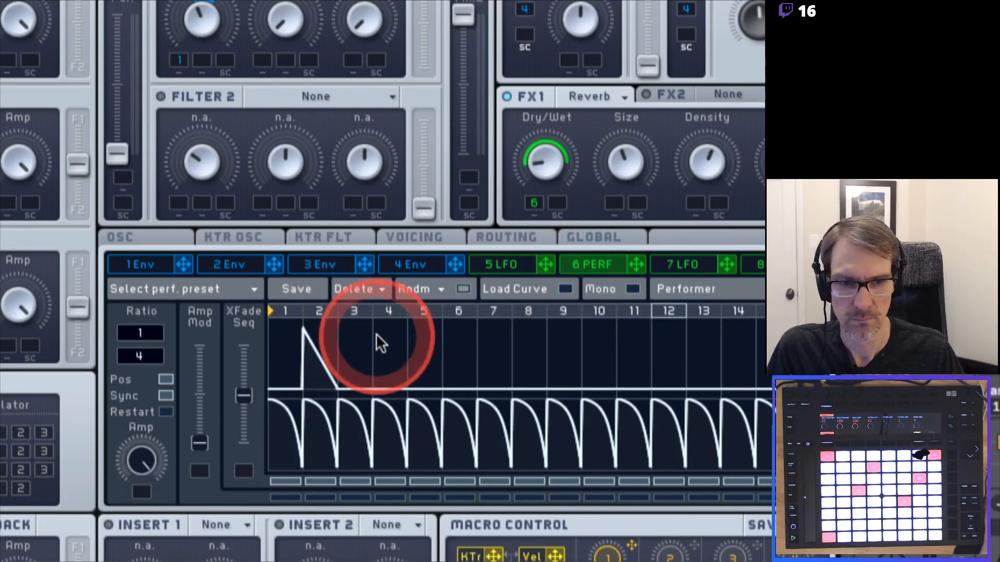
{"action": "left_click", "coordinate": [361, 340]}
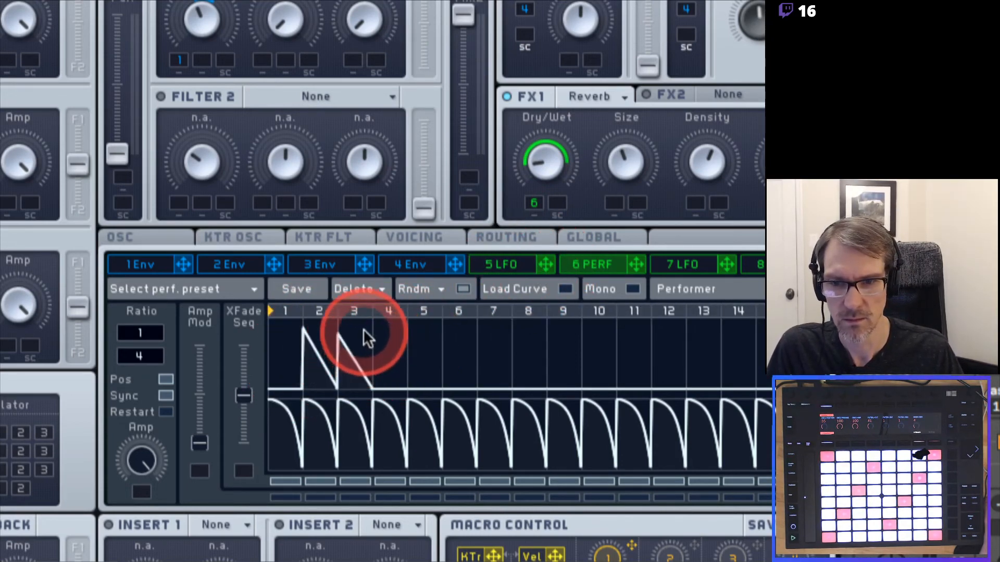
{"action": "left_click", "coordinate": [364, 329]}
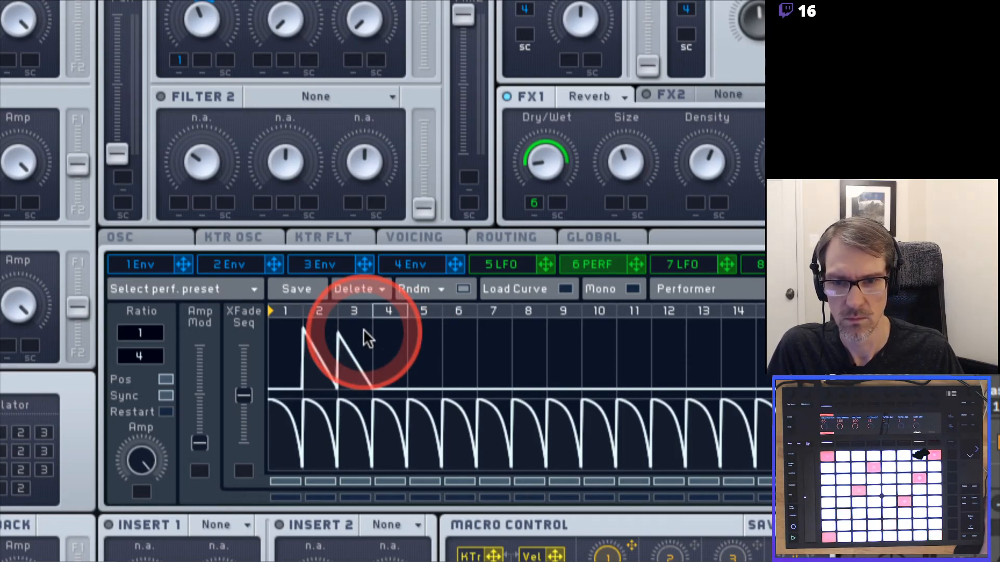
Turn the reverb Dry/Wet down and raise the Performer's Amp Mod to full.
{"action": "left_click_drag", "start_coordinate": [542, 164], "coordinate": [533, 204]}
{"action": "left_click", "coordinate": [332, 352]}
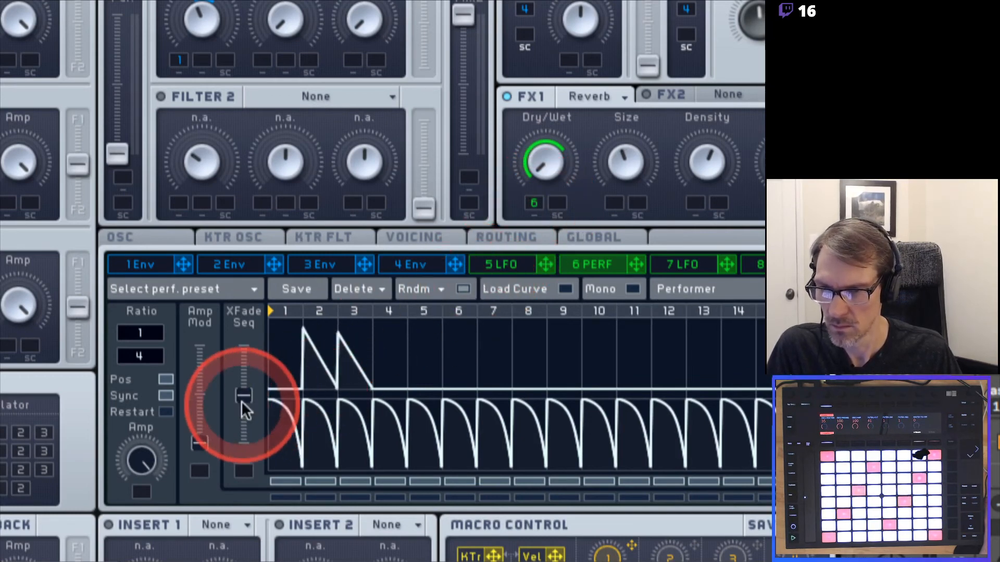
{"action": "left_click_drag", "start_coordinate": [205, 446], "coordinate": [212, 348]}
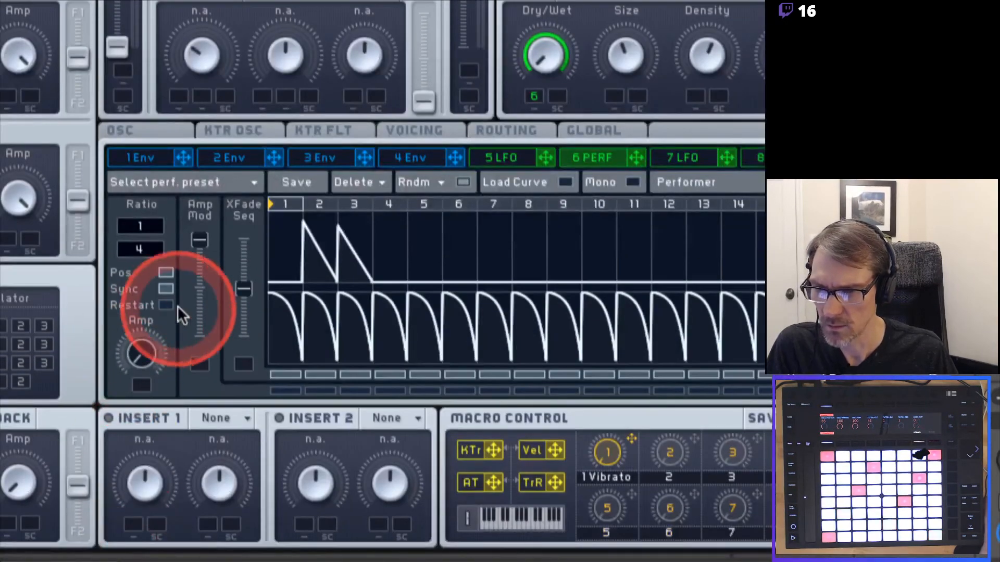
Drop Amp Mod near minimum, reset Amp, max XFade Seq, then raise Amp again.
{"action": "mouse_move", "coordinate": [200, 240]}
{"action": "left_mouse_down"}
{"action": "mouse_move", "coordinate": [194, 361]}
{"action": "mouse_move", "coordinate": [152, 296]}
{"action": "left_mouse_up"}
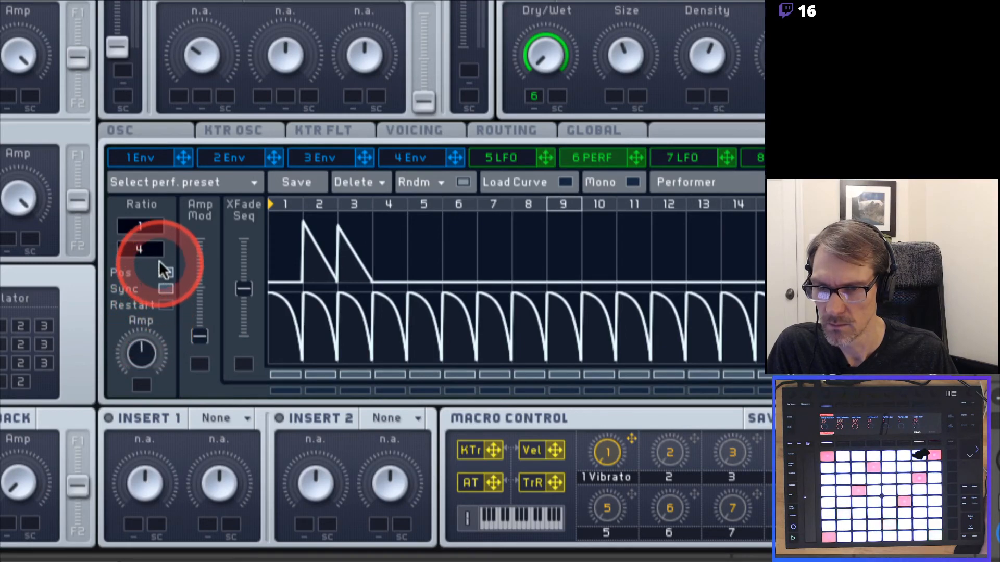
{"action": "double_click", "coordinate": [155, 357]}
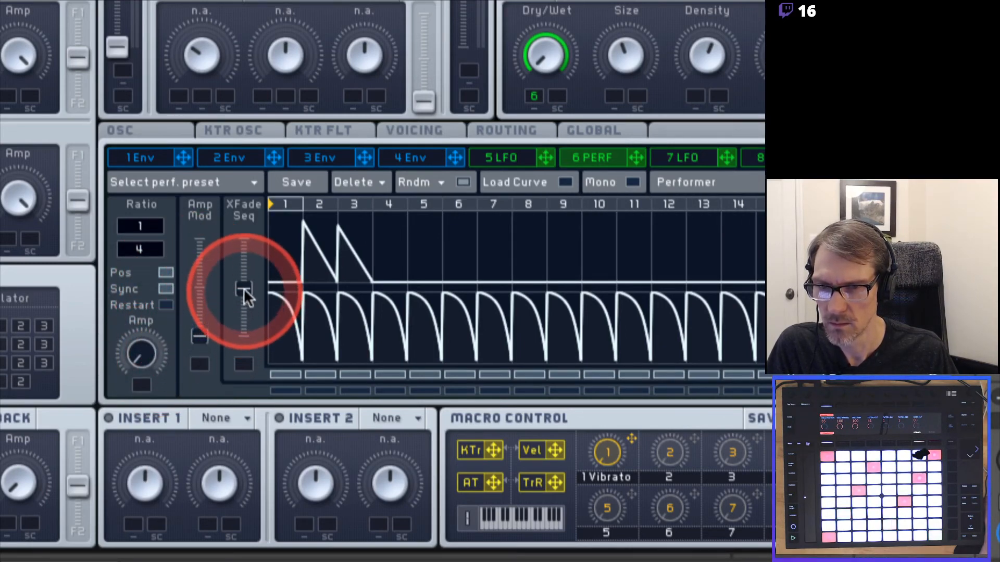
{"action": "left_click_drag", "start_coordinate": [243, 287], "coordinate": [245, 207]}
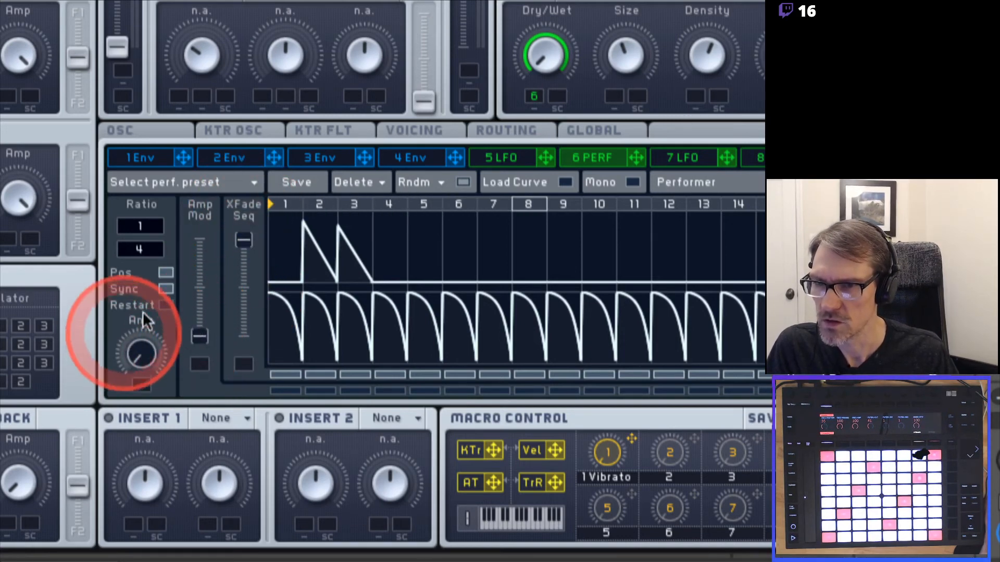
{"action": "left_click", "coordinate": [235, 184]}
{"action": "mouse_move", "coordinate": [149, 177]}
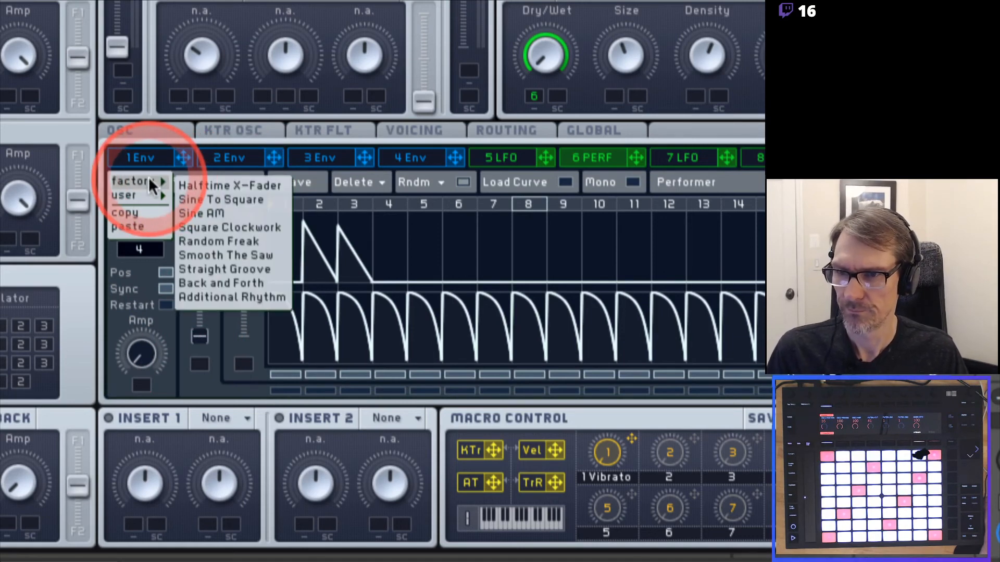
{"action": "left_click", "coordinate": [231, 157]}
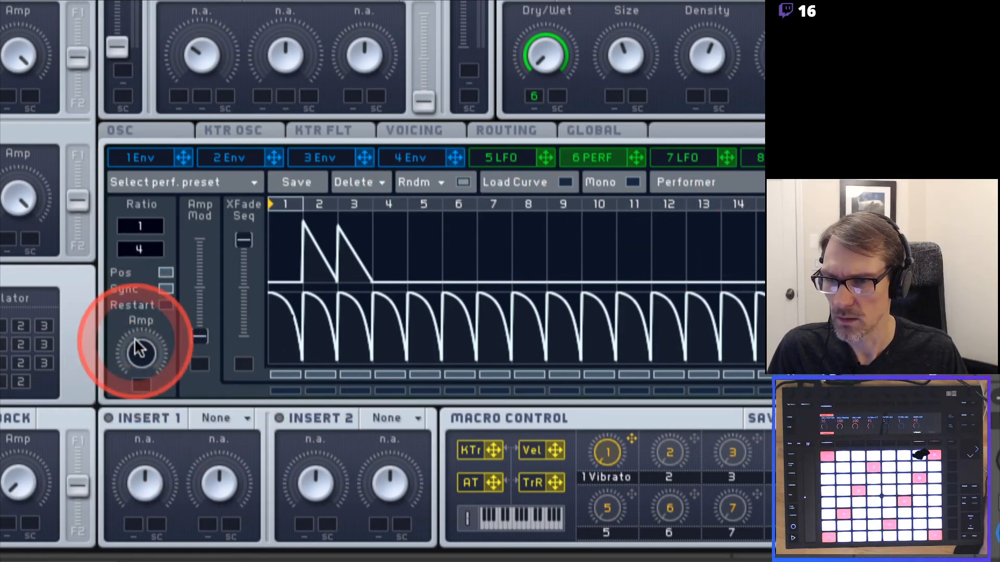
{"action": "left_click_drag", "start_coordinate": [137, 359], "coordinate": [138, 344]}
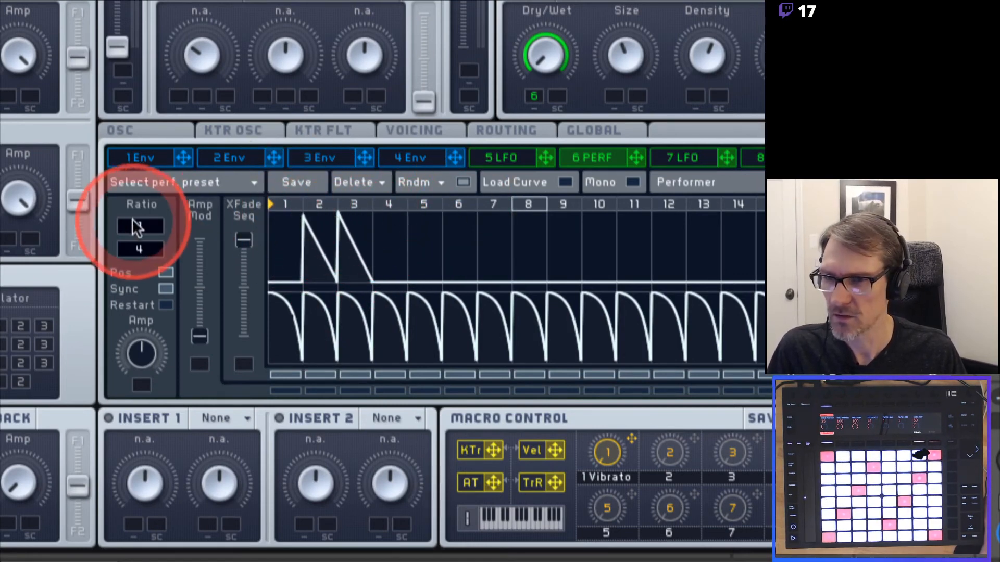
Set the Performer ratio to 1/8, paint ramps on steps 5–10, clear step 8, and enlarge reverb Size.
{"action": "left_click_drag", "start_coordinate": [142, 247], "coordinate": [142, 241]}
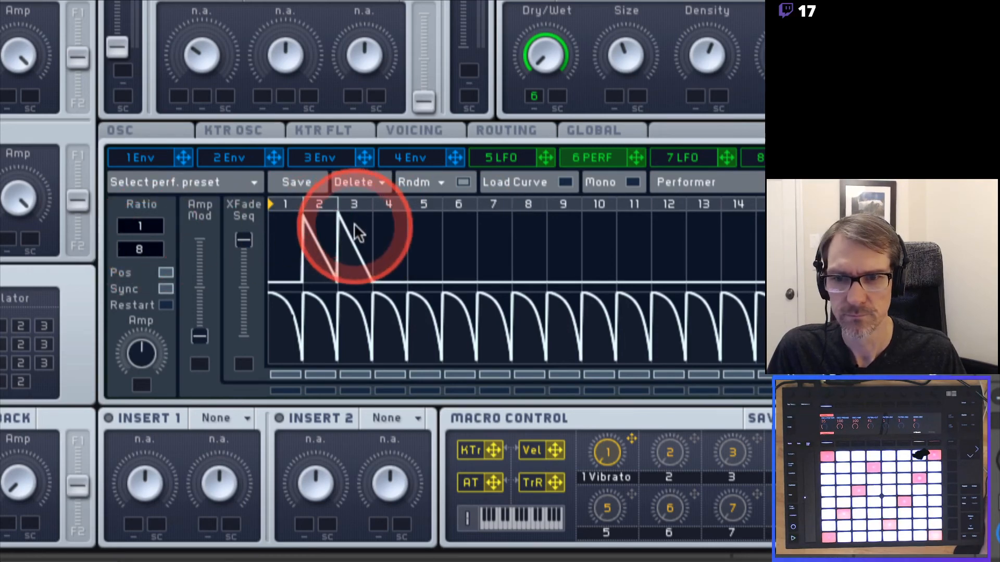
{"action": "mouse_move", "coordinate": [433, 233]}
{"action": "left_mouse_down"}
{"action": "mouse_move", "coordinate": [533, 183]}
{"action": "mouse_move", "coordinate": [583, 171]}
{"action": "left_mouse_up"}
{"action": "mouse_move", "coordinate": [514, 235]}
{"action": "left_mouse_down"}
{"action": "mouse_move", "coordinate": [523, 289]}
{"action": "mouse_move", "coordinate": [604, 252]}
{"action": "mouse_move", "coordinate": [560, 261]}
{"action": "mouse_move", "coordinate": [564, 296]}
{"action": "mouse_move", "coordinate": [693, 244]}
{"action": "mouse_move", "coordinate": [714, 217]}
{"action": "mouse_move", "coordinate": [755, 205]}
{"action": "mouse_move", "coordinate": [768, 215]}
{"action": "left_mouse_up"}
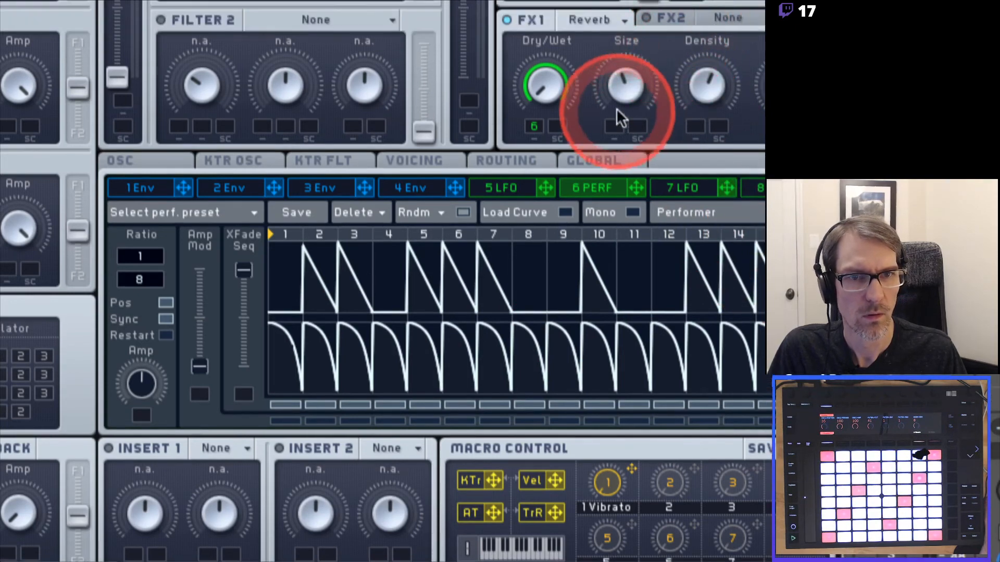
{"action": "mouse_move", "coordinate": [617, 74]}
{"action": "left_mouse_down"}
{"action": "mouse_move", "coordinate": [620, 42]}
{"action": "mouse_move", "coordinate": [625, 70]}
{"action": "left_mouse_up"}
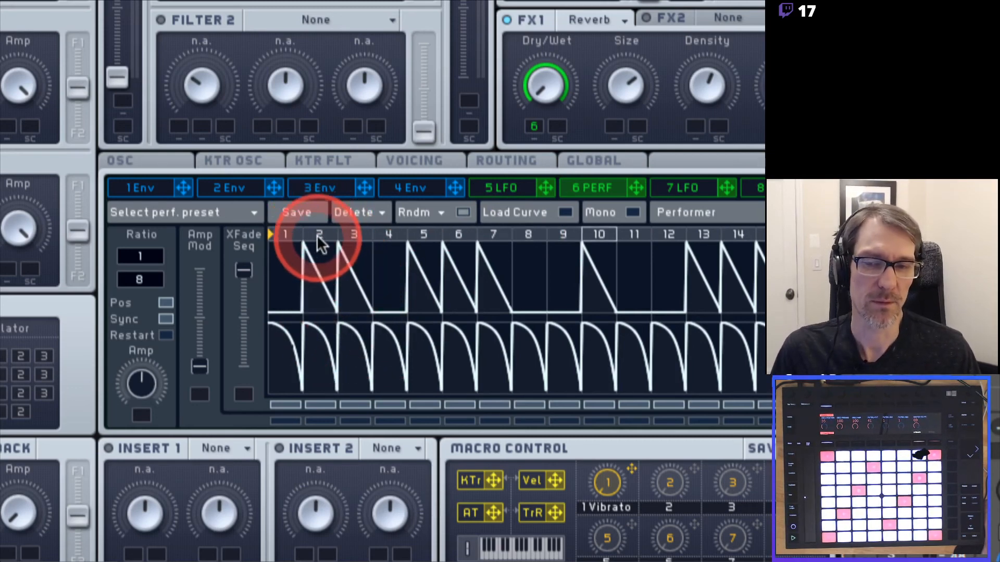
{"action": "left_click", "coordinate": [545, 208]}
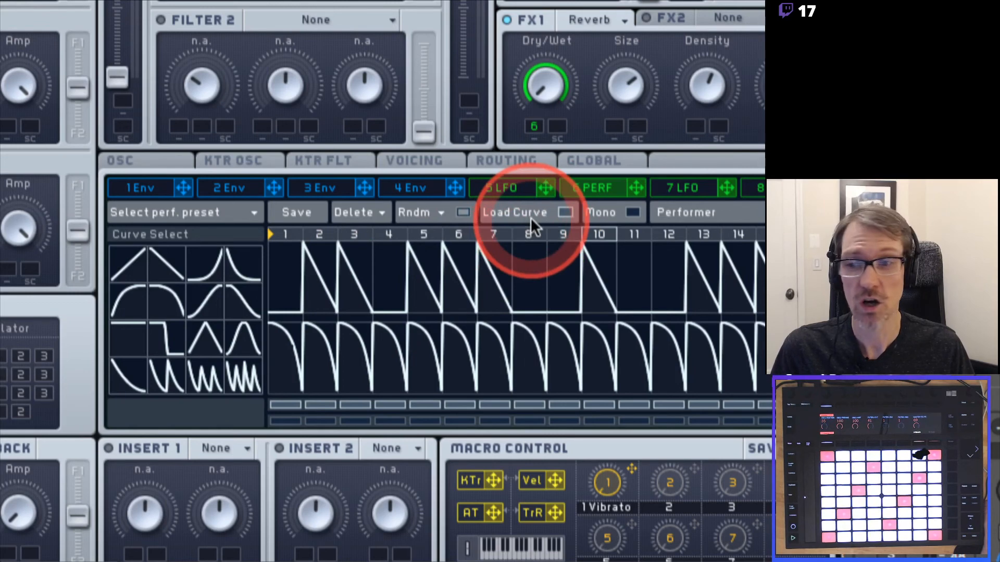
Put square step shapes from the curve library on steps 2 and 3.
{"action": "left_click_drag", "start_coordinate": [146, 335], "coordinate": [339, 284]}
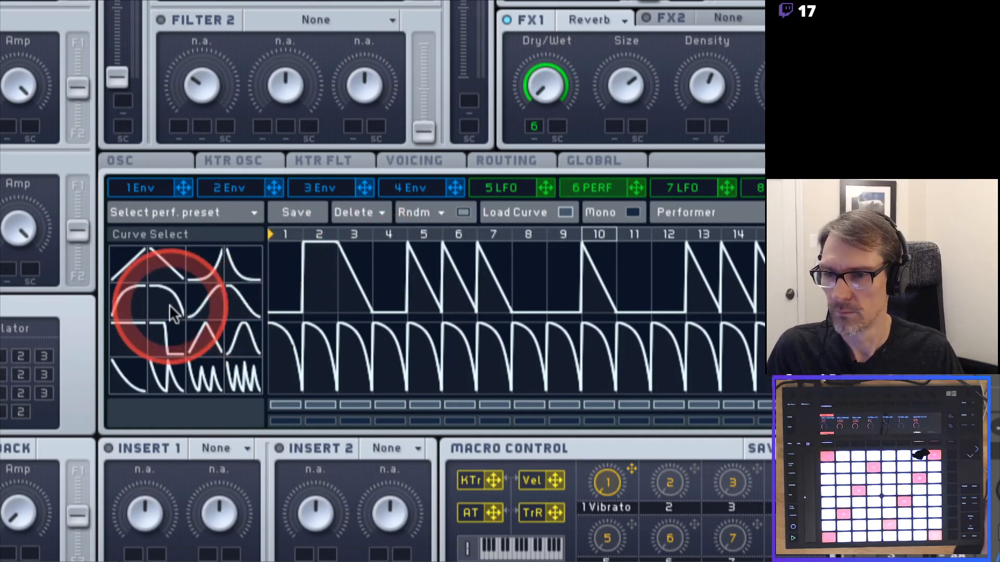
{"action": "left_click_drag", "start_coordinate": [161, 332], "coordinate": [339, 263]}
{"action": "left_click", "coordinate": [339, 263]}
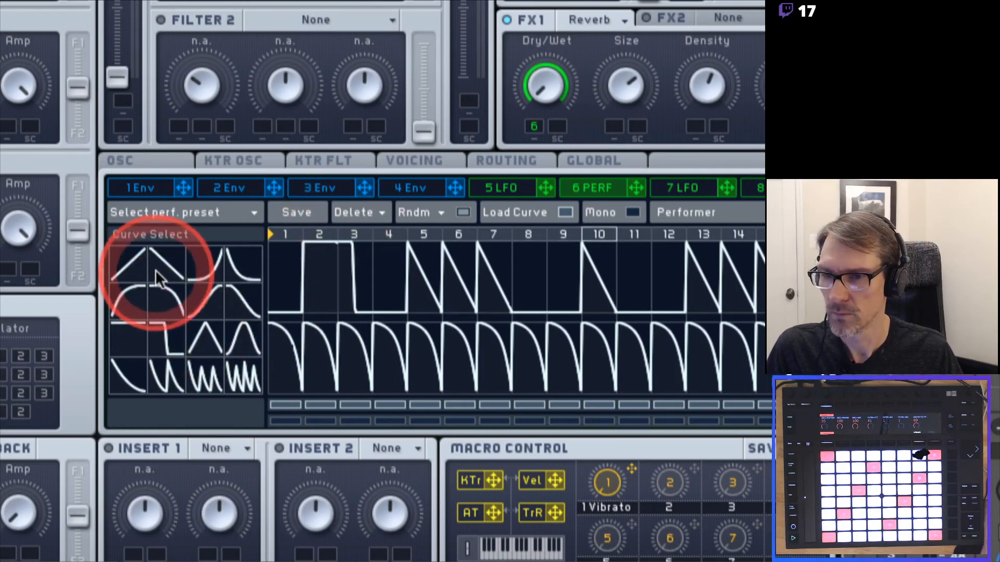
Make steps 5 and 6 flat segments, with step 6 raised to the top.
{"action": "left_click", "coordinate": [138, 266]}
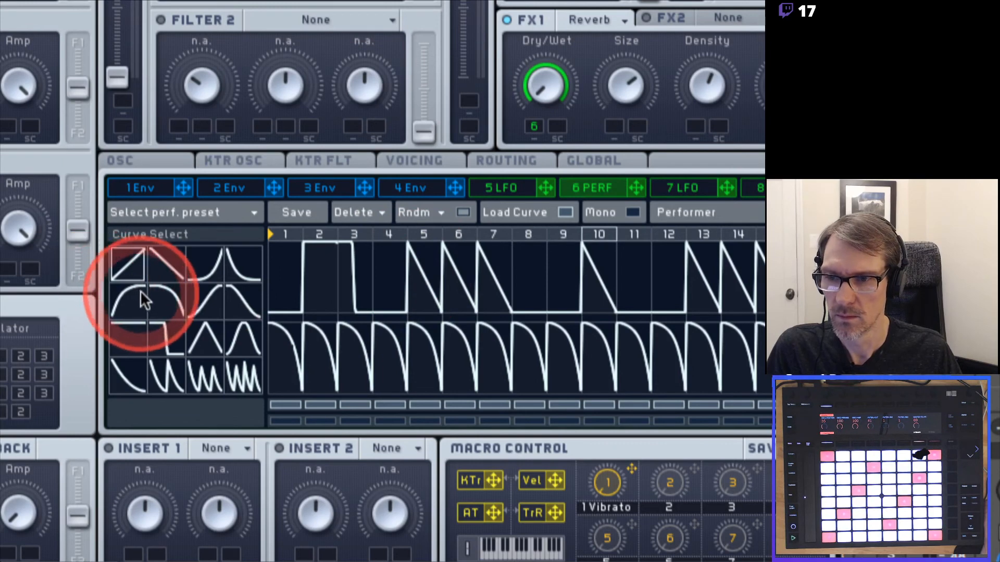
{"action": "left_click", "coordinate": [127, 336]}
{"action": "left_click", "coordinate": [408, 245]}
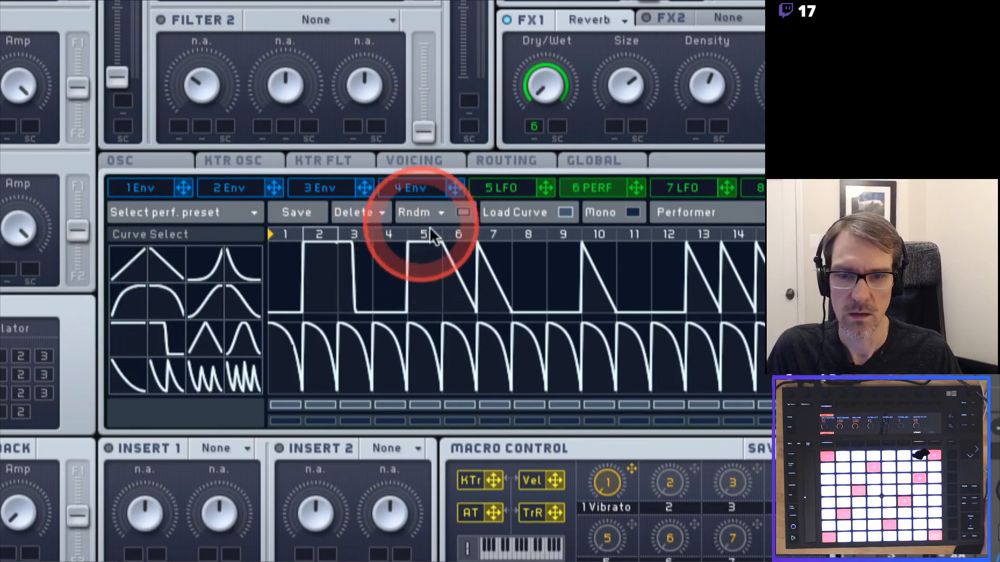
{"action": "left_click", "coordinate": [135, 329]}
{"action": "left_click", "coordinate": [451, 259]}
{"action": "left_click_drag", "start_coordinate": [451, 259], "coordinate": [457, 222]}
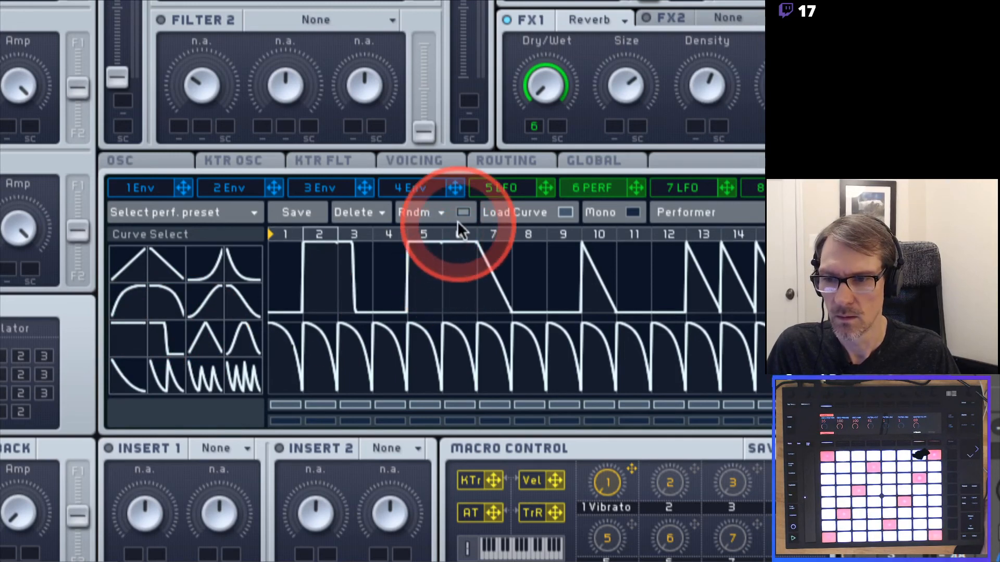
{"action": "left_click", "coordinate": [159, 326]}
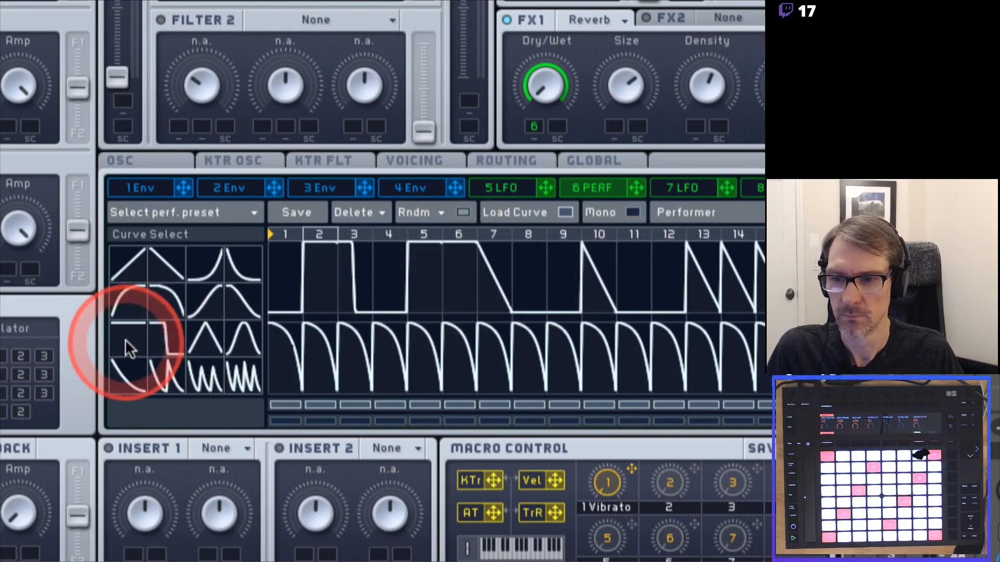
Apply a hump shape to step 10 and decay shapes to steps 13 and 14.
{"action": "left_click", "coordinate": [166, 294]}
{"action": "left_click", "coordinate": [586, 280]}
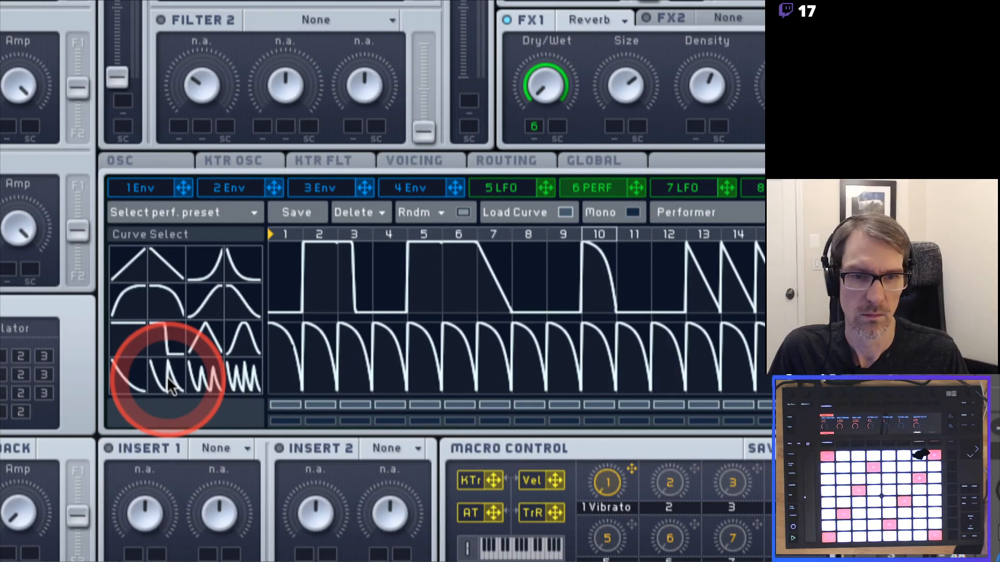
{"action": "left_click", "coordinate": [120, 330]}
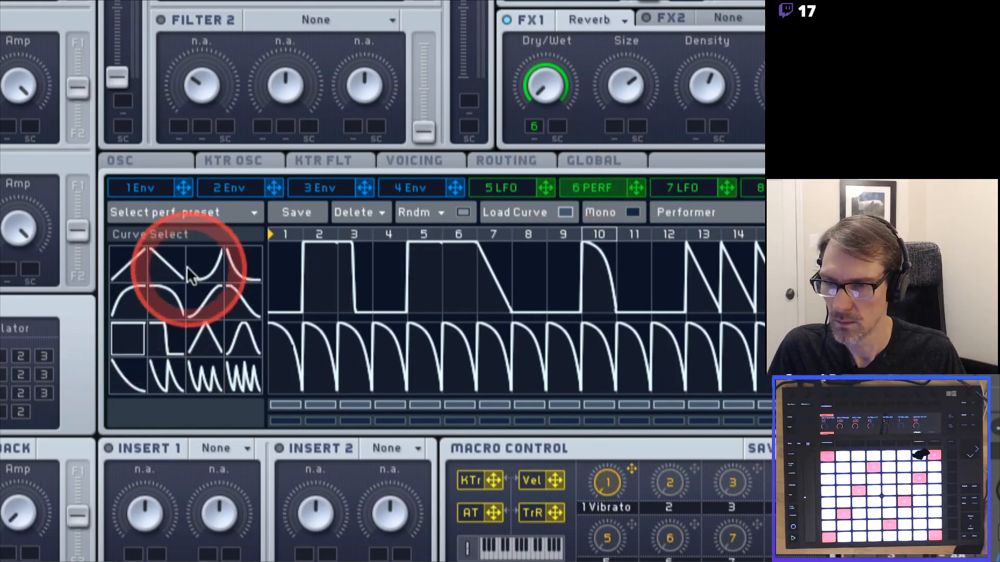
{"action": "left_click", "coordinate": [241, 266]}
{"action": "left_click", "coordinate": [708, 258]}
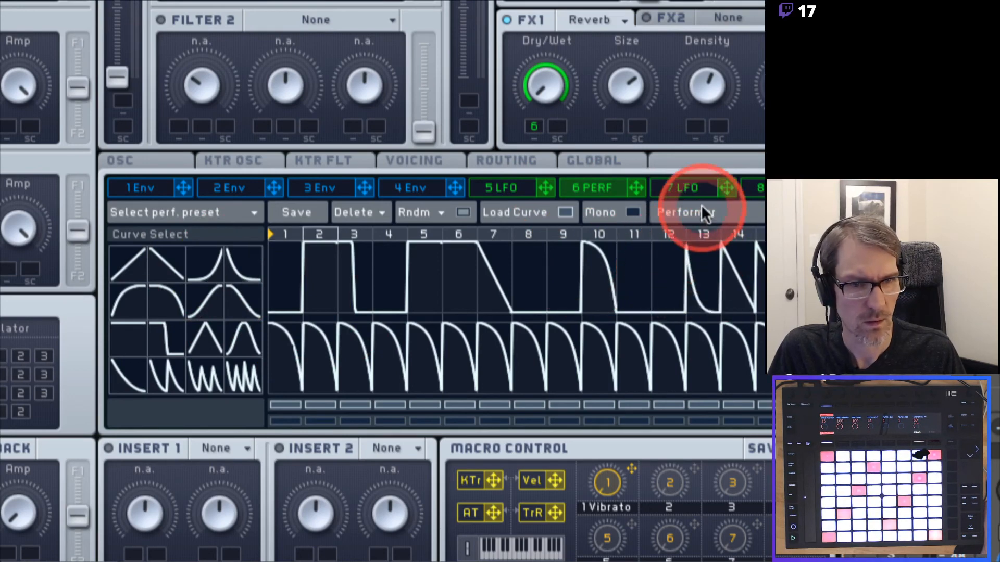
{"action": "left_click", "coordinate": [726, 261]}
Switch steps 13 and 14 to the falling S-curve, then pick the flat shape.
{"action": "left_click", "coordinate": [242, 294]}
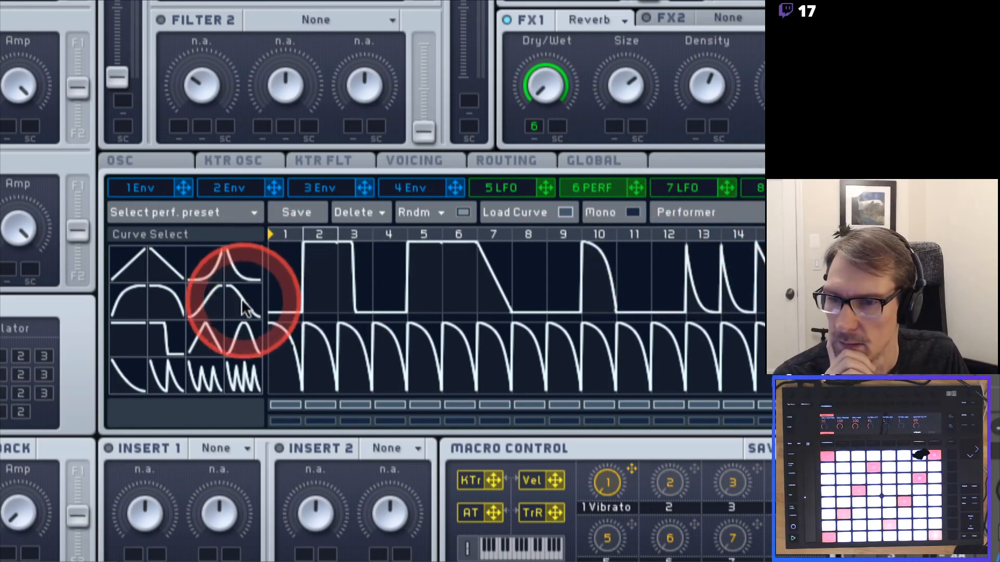
{"action": "left_click", "coordinate": [692, 245]}
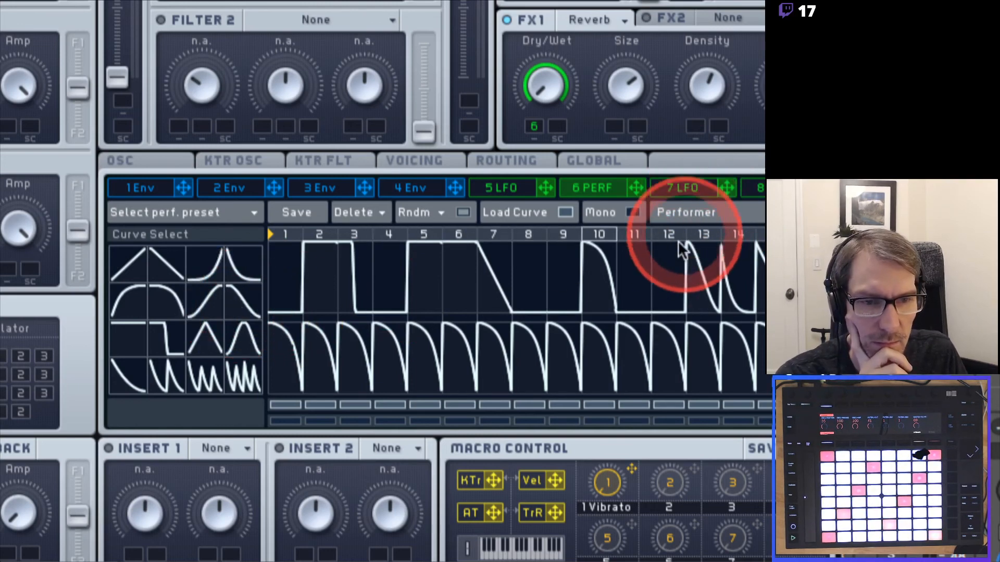
{"action": "left_click", "coordinate": [253, 300]}
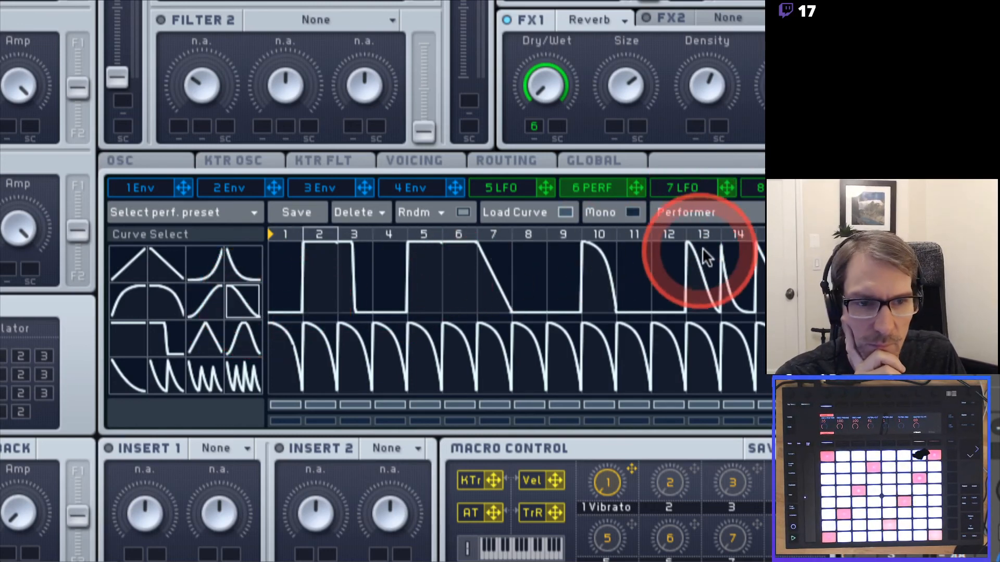
{"action": "left_click", "coordinate": [727, 248]}
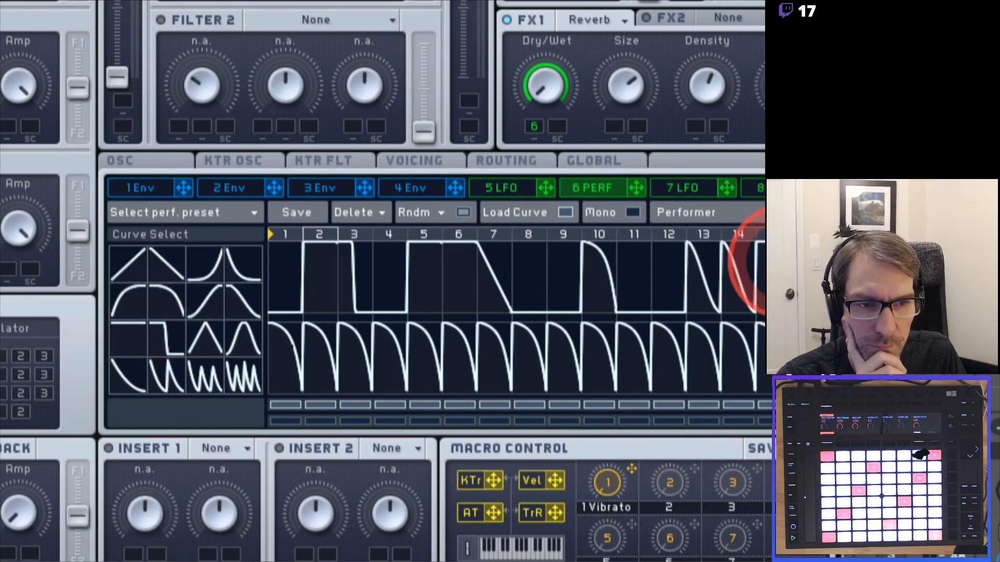
{"action": "left_click", "coordinate": [133, 337]}
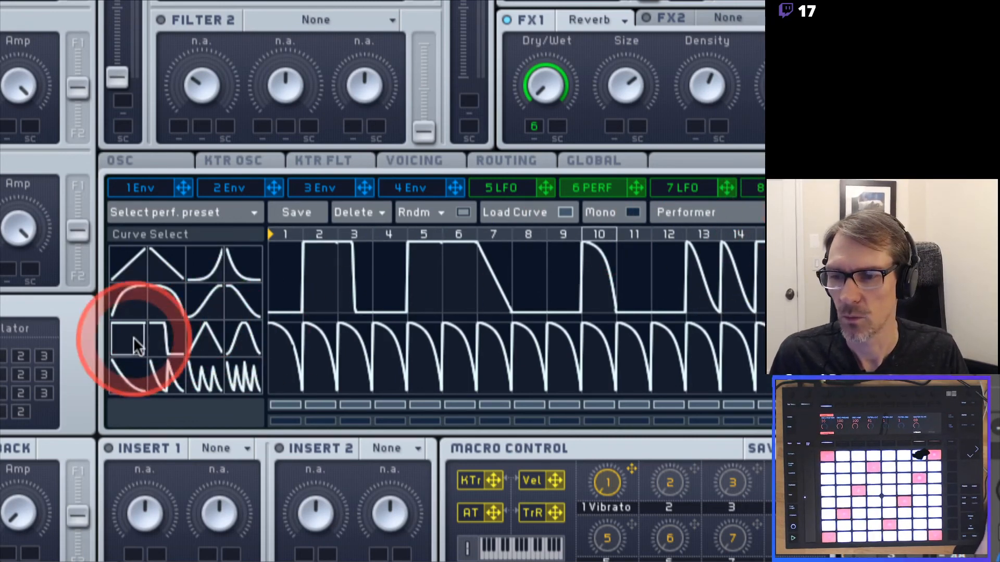
{"action": "left_click", "coordinate": [808, 274]}
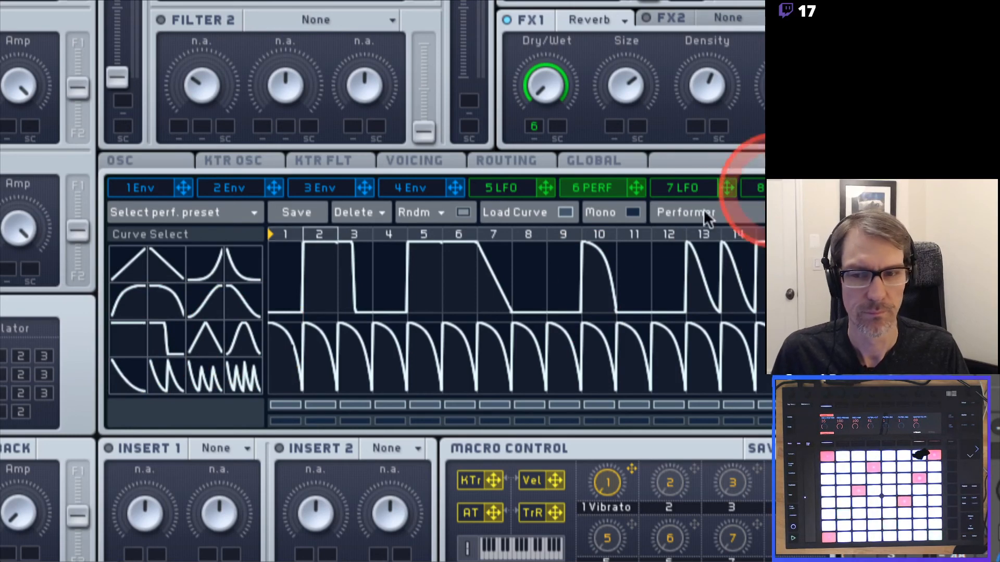
{"action": "left_click", "coordinate": [383, 305]}
{"action": "left_click", "coordinate": [299, 319]}
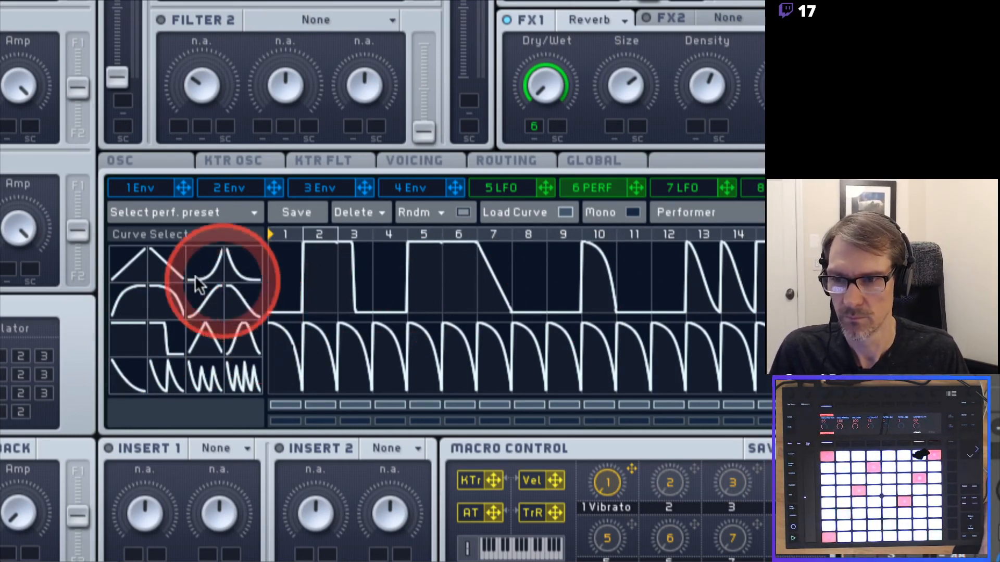
Give step 1 a falling S-shaped decay curve from the library.
{"action": "left_click", "coordinate": [255, 258]}
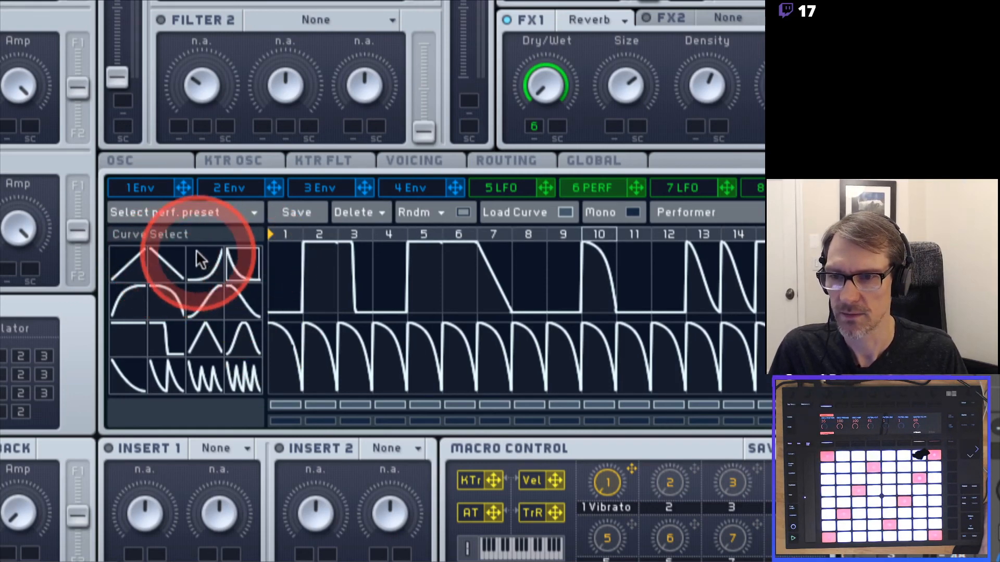
{"action": "left_click", "coordinate": [289, 261]}
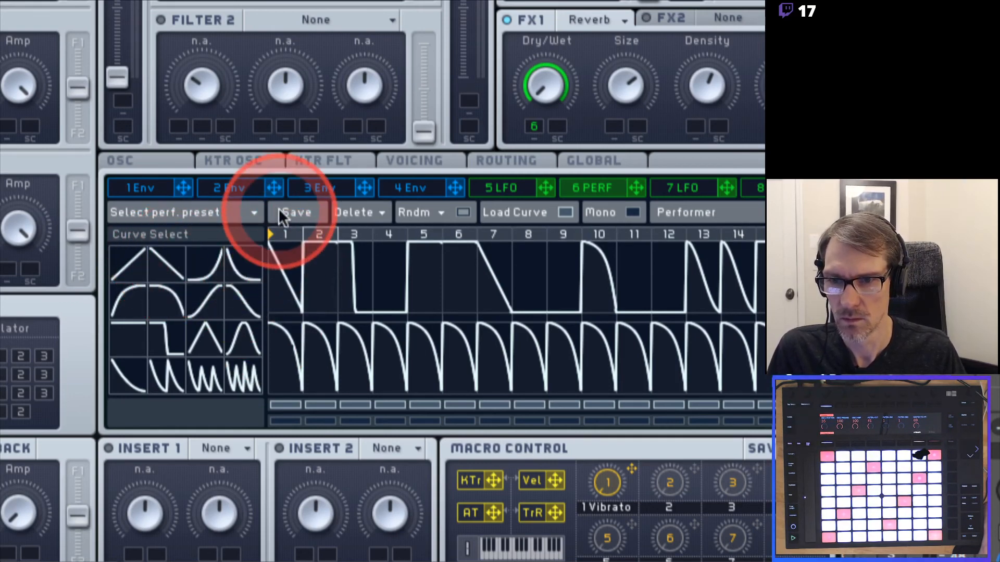
{"action": "left_click", "coordinate": [246, 263]}
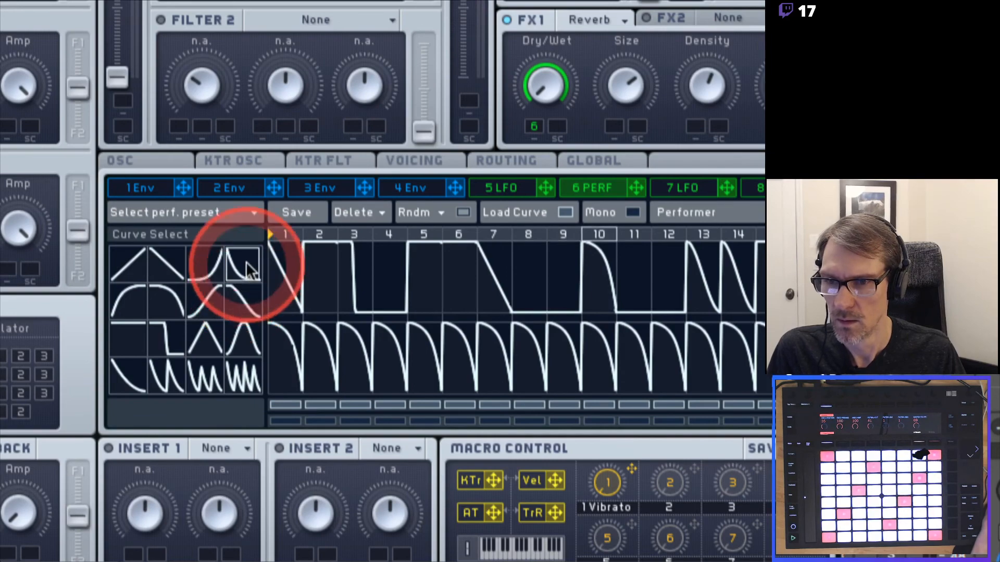
{"action": "left_click", "coordinate": [283, 261]}
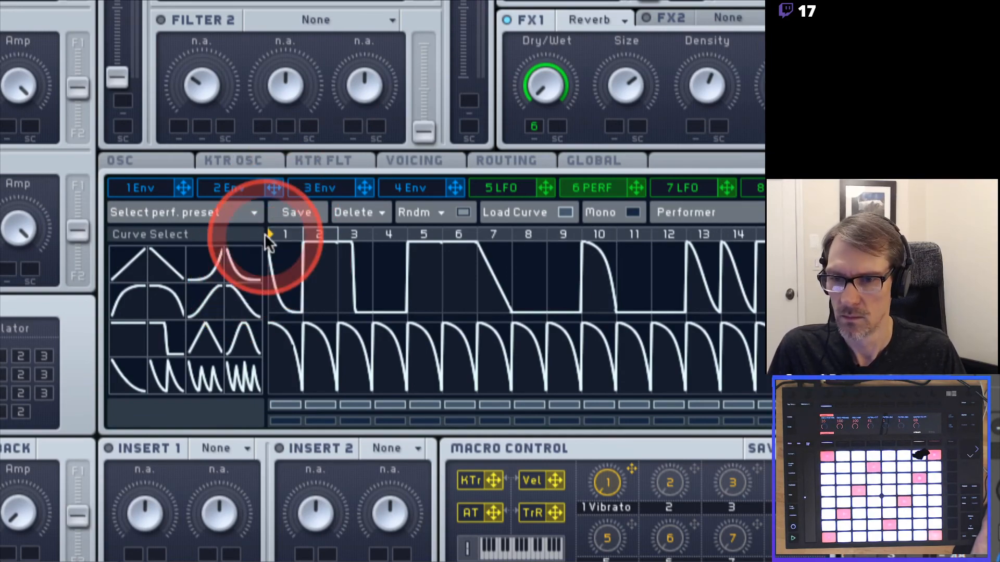
{"action": "left_click", "coordinate": [242, 303]}
{"action": "left_click", "coordinate": [289, 272]}
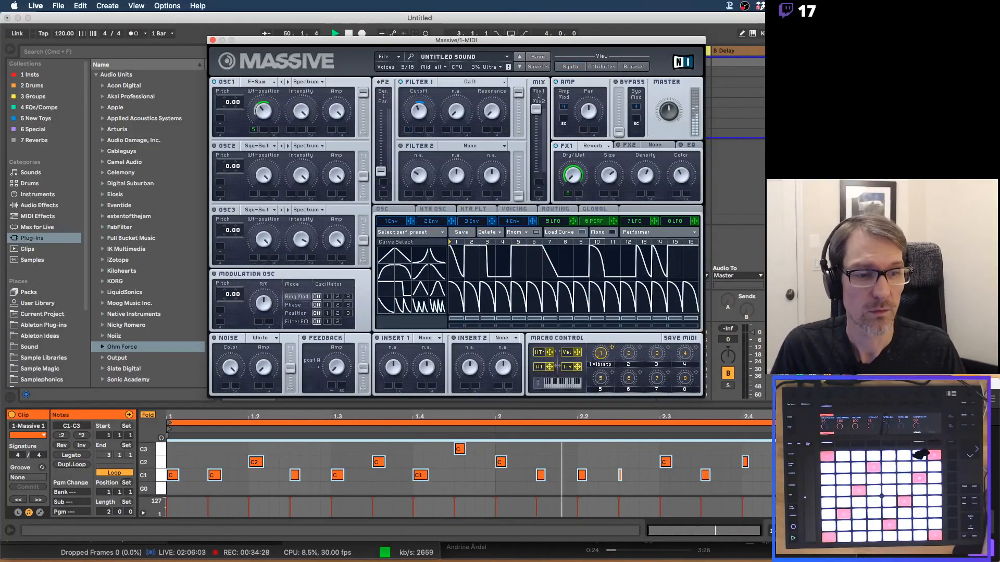
{"action": "left_click", "coordinate": [885, 401]}
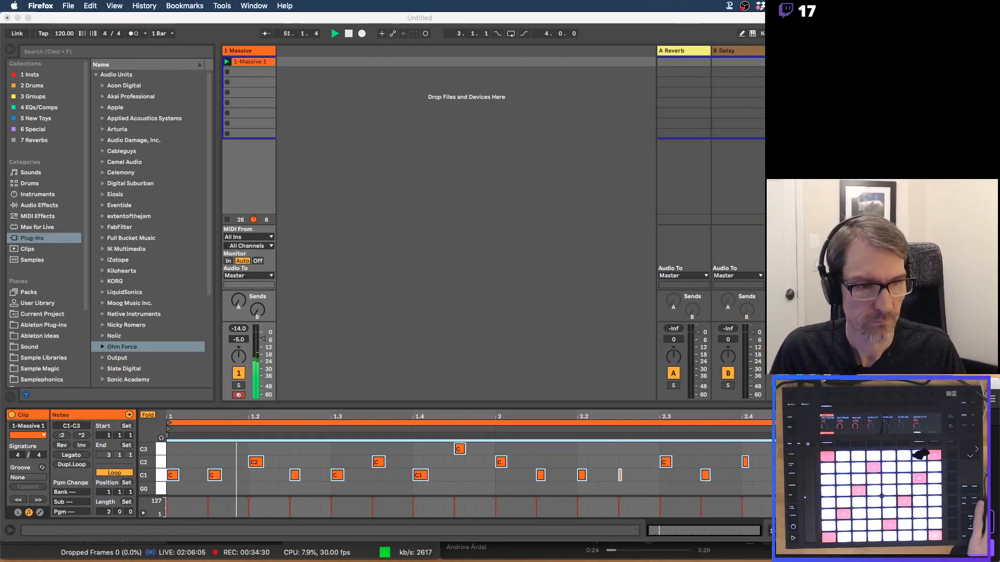
{"action": "mouse_move", "coordinate": [6, 458]}
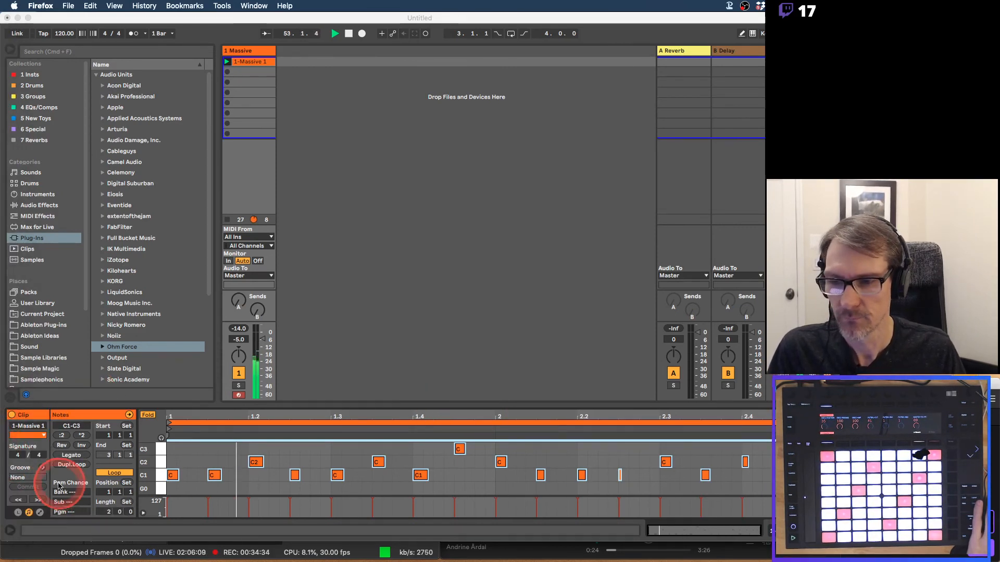
{"action": "mouse_move", "coordinate": [4, 510]}
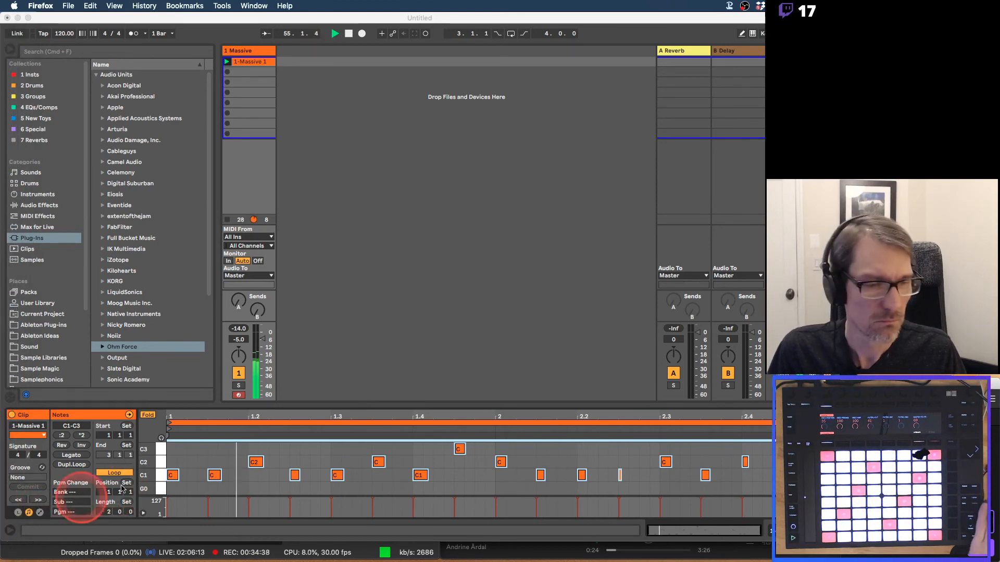
{"action": "left_click", "coordinate": [315, 16]}
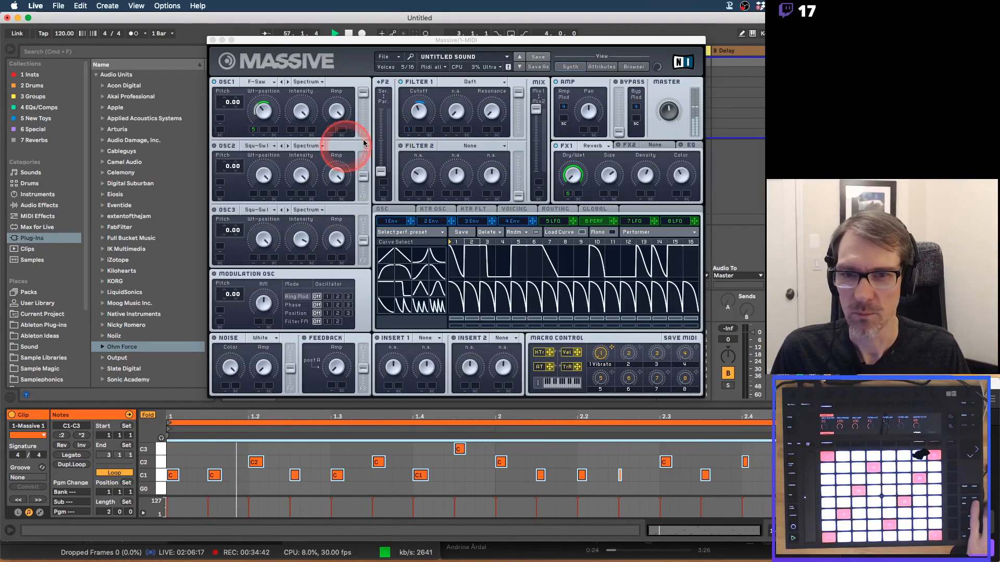
Lower the Filter 1 cutoff slightly, stop playback, and switch to OBS Studio.
{"action": "left_click", "coordinate": [409, 133]}
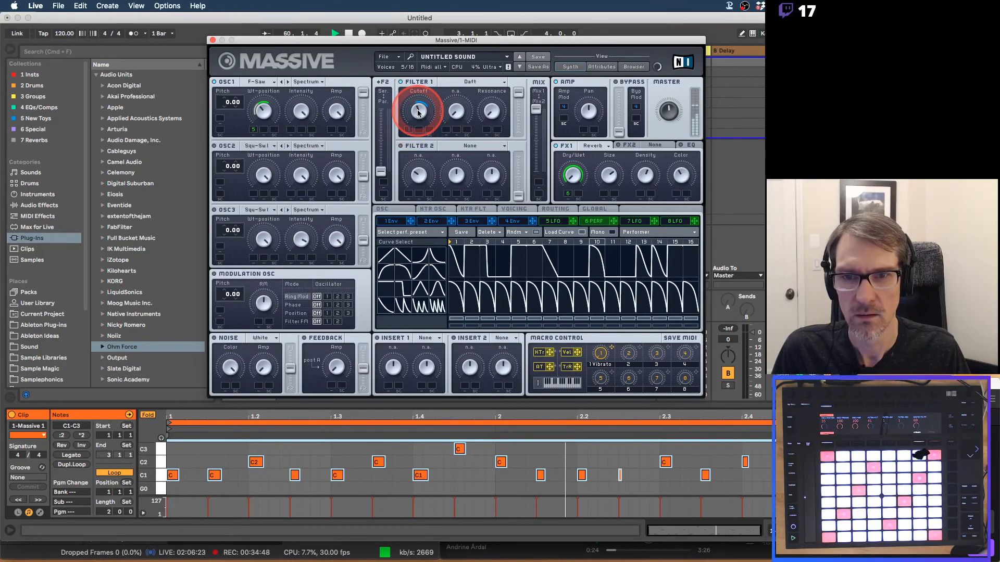
{"action": "mouse_move", "coordinate": [418, 113]}
{"action": "left_mouse_down"}
{"action": "mouse_move", "coordinate": [408, 130]}
{"action": "mouse_move", "coordinate": [421, 112]}
{"action": "left_mouse_up"}
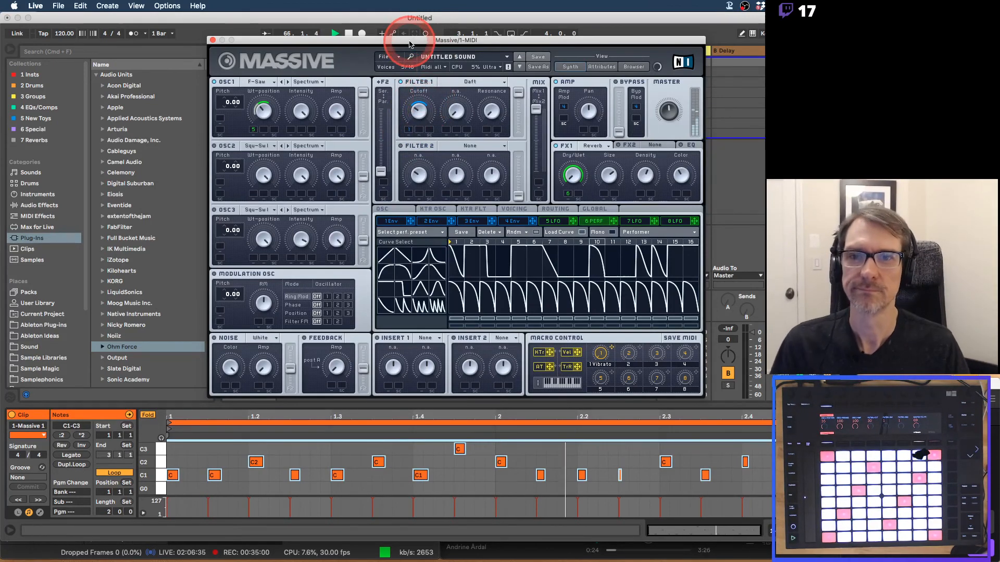
{"action": "key", "text": "space"}
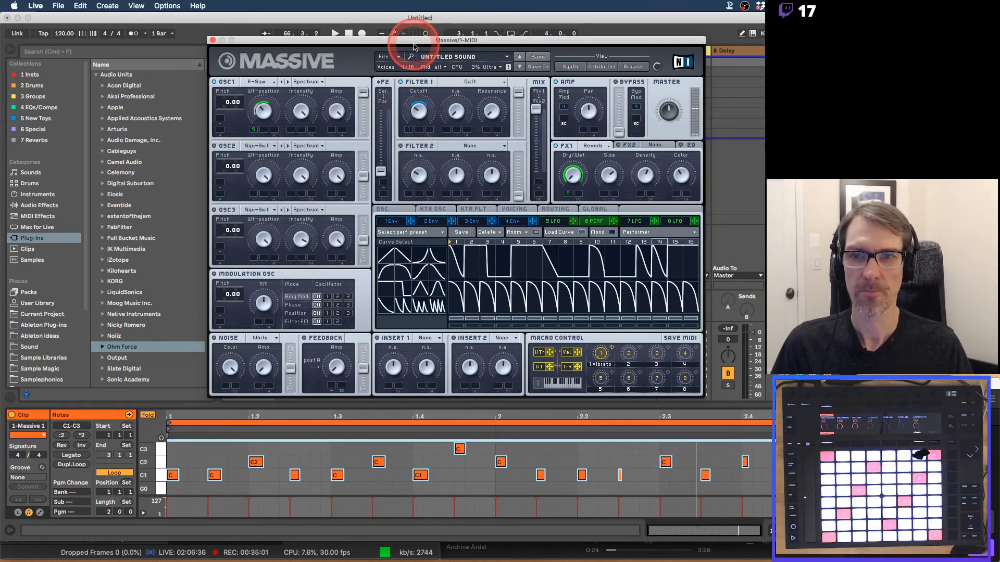
{"action": "left_click", "coordinate": [395, 20]}
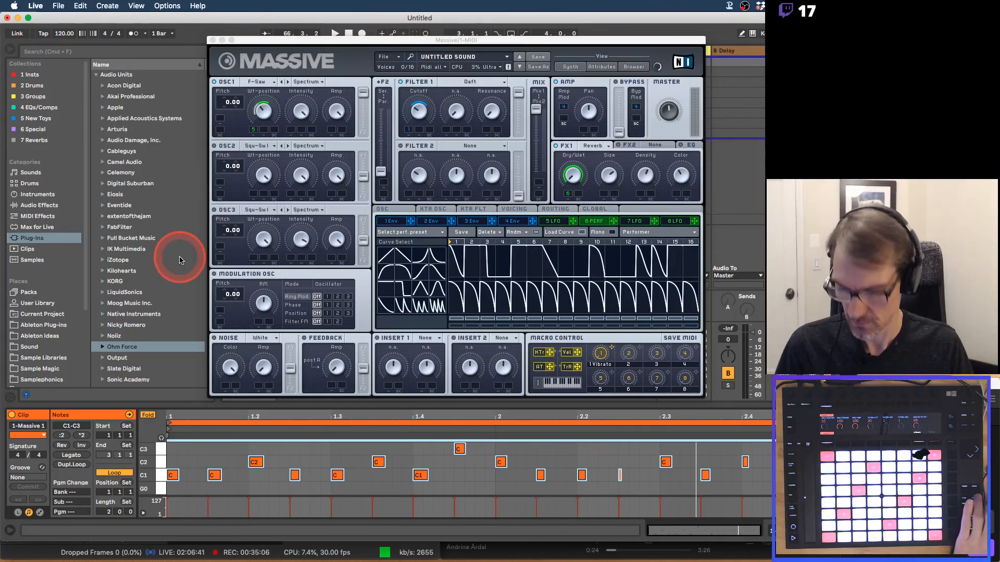
{"action": "key", "text": "super+Tab"}
{"action": "key", "text": "super+Tab"}
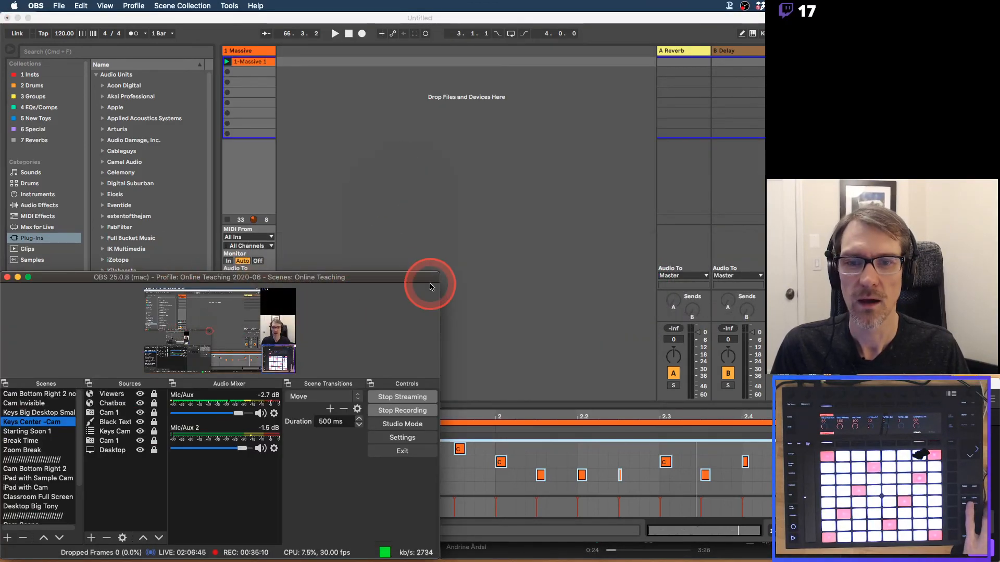
Bring Ableton Live back in front of OBS with Massive's editor showing.
{"action": "left_click", "coordinate": [483, 258]}
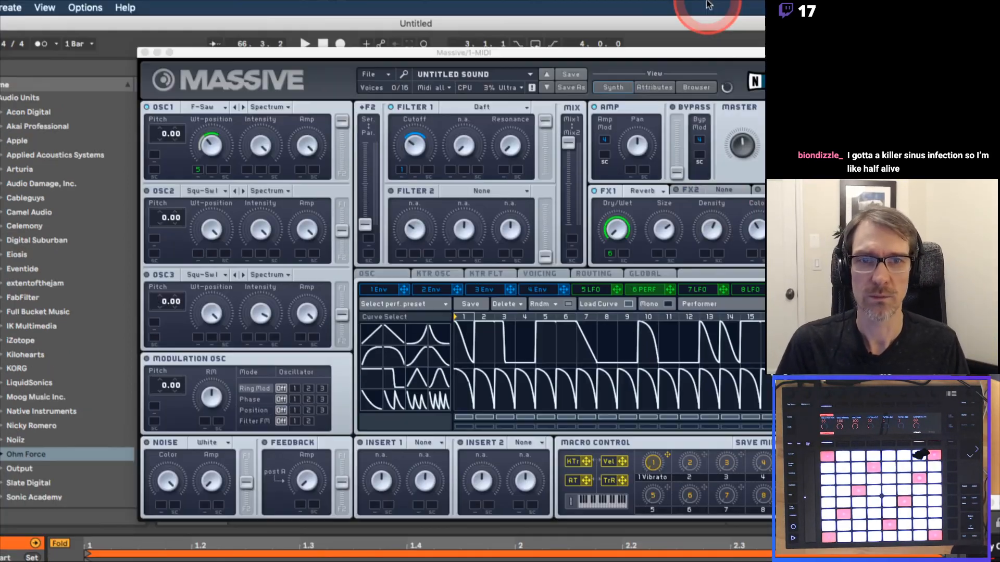
Reposition the Massive plug-in window toward the top of the screen.
{"action": "left_click_drag", "start_coordinate": [644, 59], "coordinate": [612, 33]}
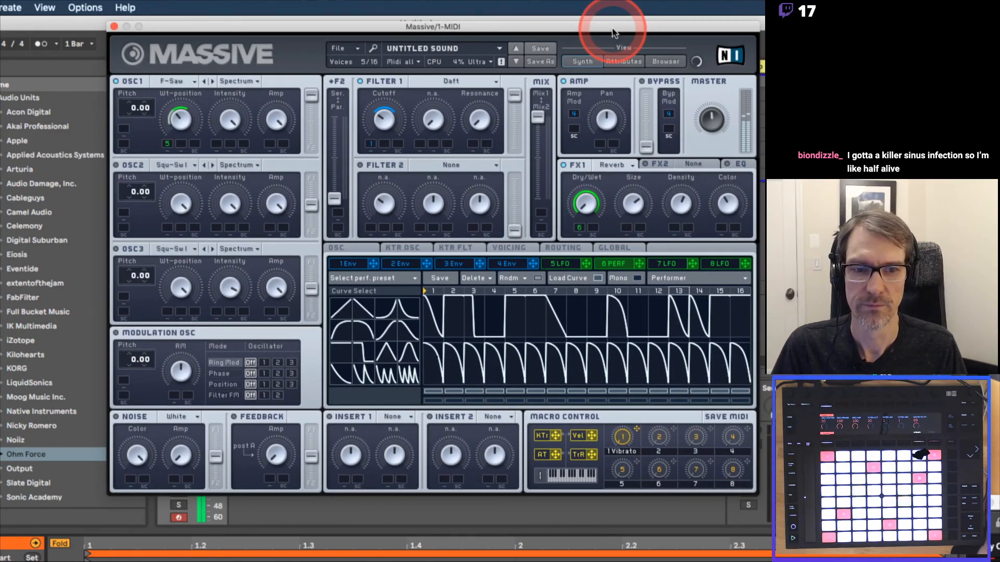
{"action": "left_click_drag", "start_coordinate": [613, 33], "coordinate": [618, 28]}
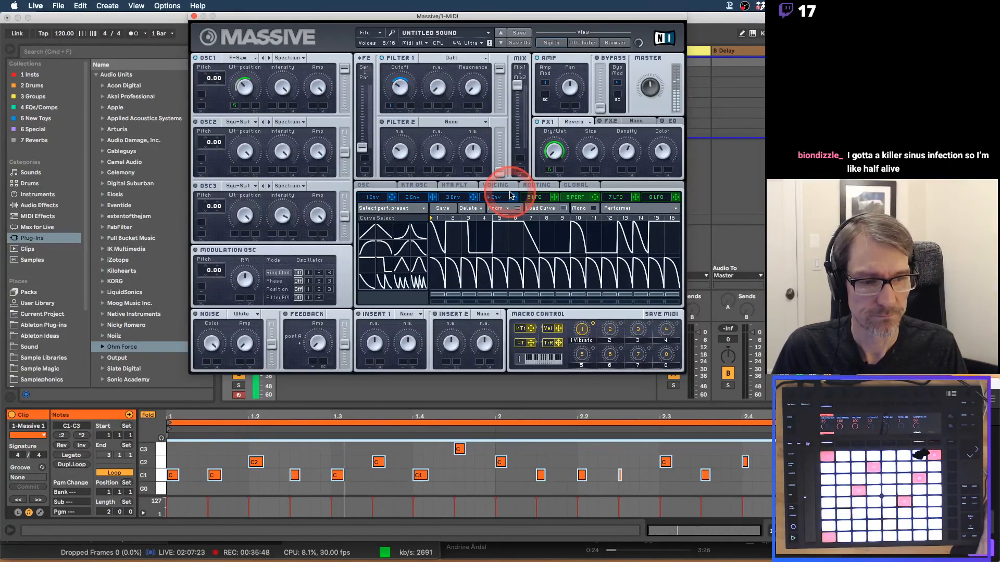
{"action": "left_click", "coordinate": [554, 293]}
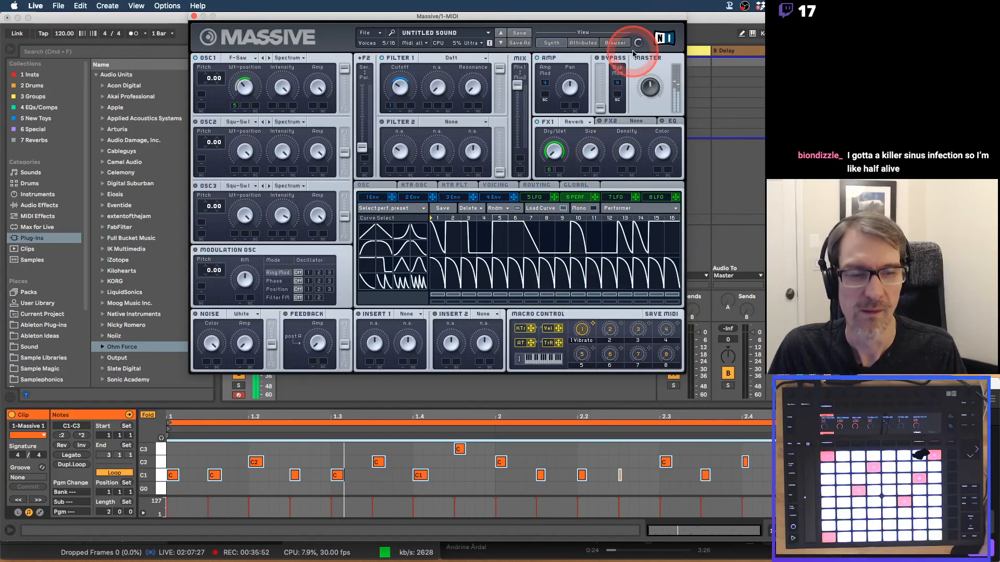
{"action": "left_click_drag", "start_coordinate": [613, 18], "coordinate": [674, 9]}
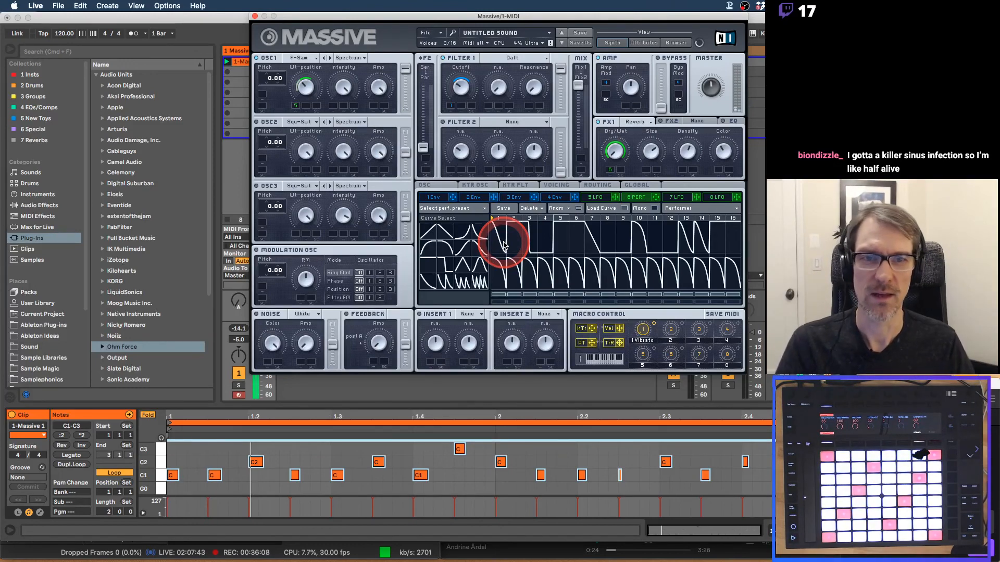
{"action": "left_click", "coordinate": [523, 16]}
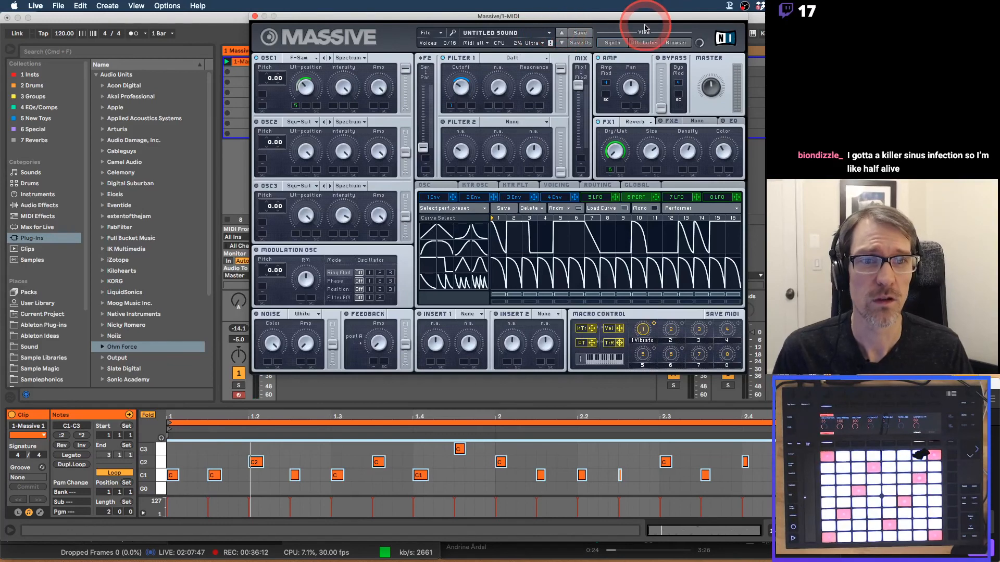
Toggle to the Browser and back to Synth, then open Massive's File menu.
{"action": "left_click", "coordinate": [673, 43]}
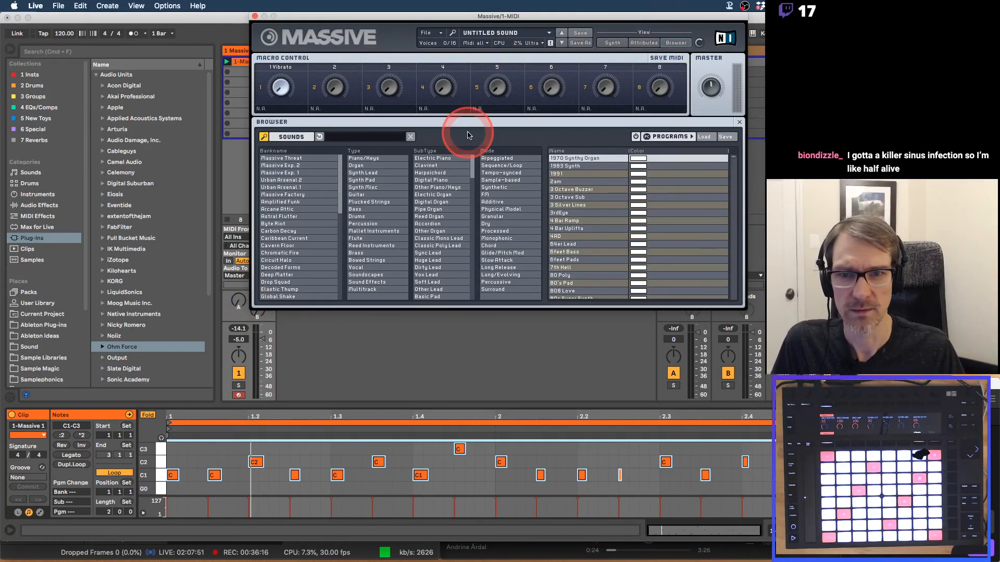
{"action": "left_click", "coordinate": [613, 43]}
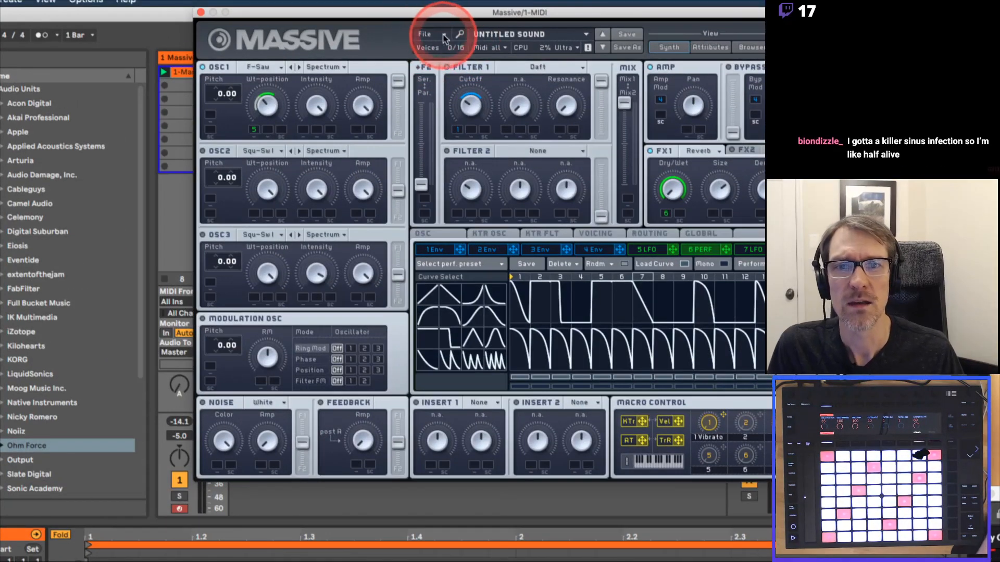
{"action": "left_click", "coordinate": [445, 38]}
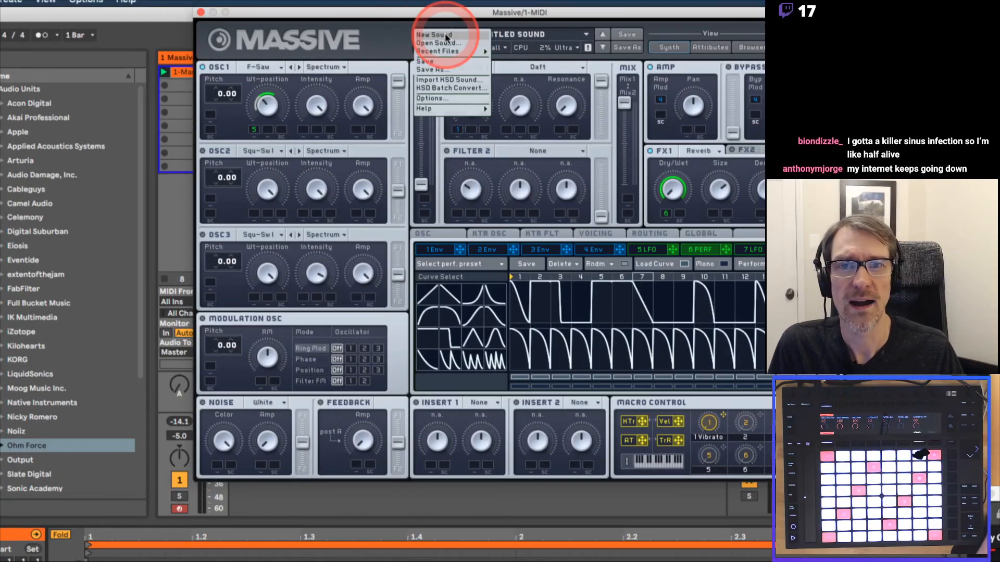
Choose Save As and browse Documents and Ableton Favorites for a save location.
{"action": "left_click", "coordinate": [458, 70]}
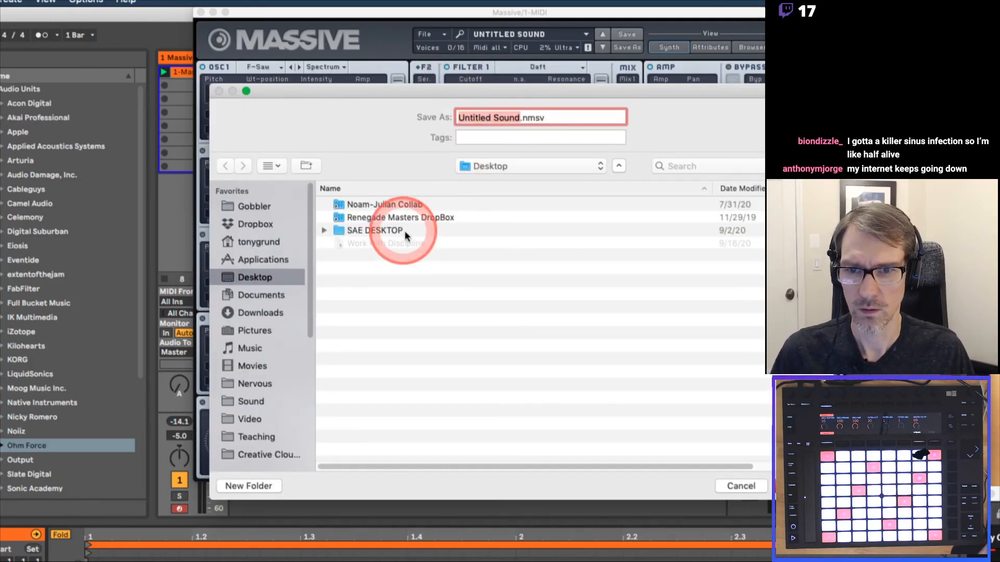
{"action": "left_click", "coordinate": [255, 295]}
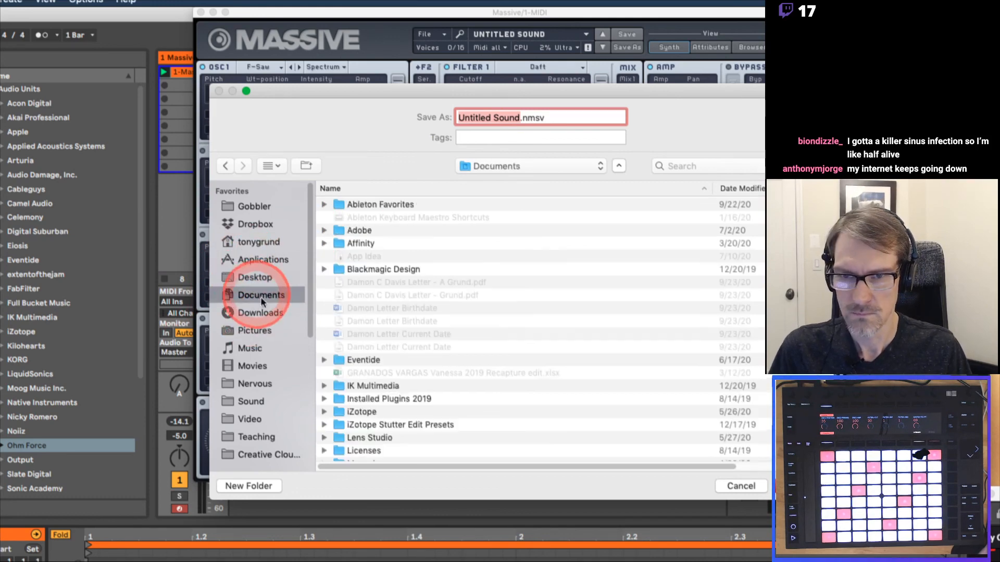
{"action": "scroll", "coordinate": [455, 316], "scroll_direction": "down", "scroll_amount": 2}
{"action": "scroll", "coordinate": [454, 316], "scroll_direction": "down", "scroll_amount": 10}
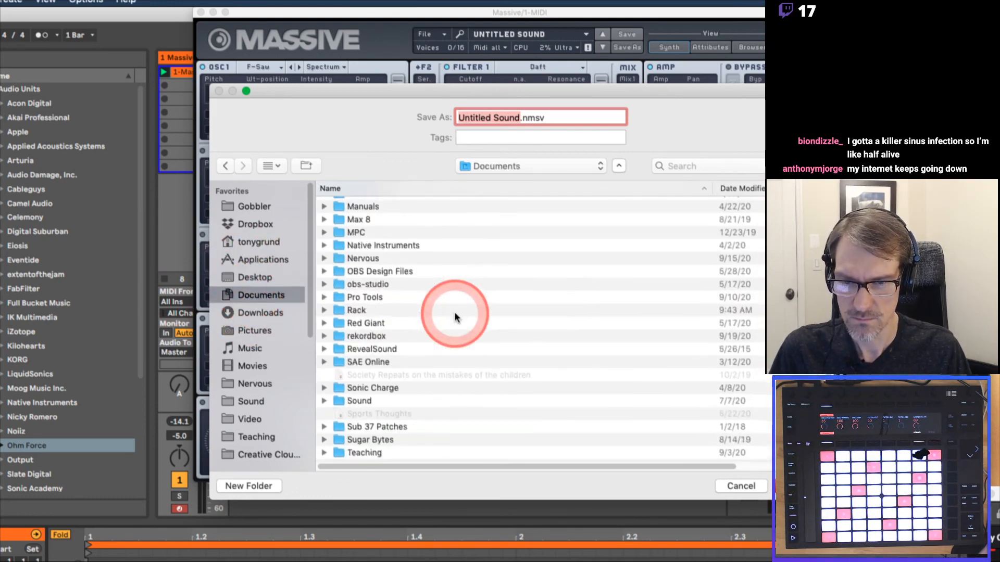
{"action": "scroll", "coordinate": [454, 317], "scroll_direction": "down", "scroll_amount": 2}
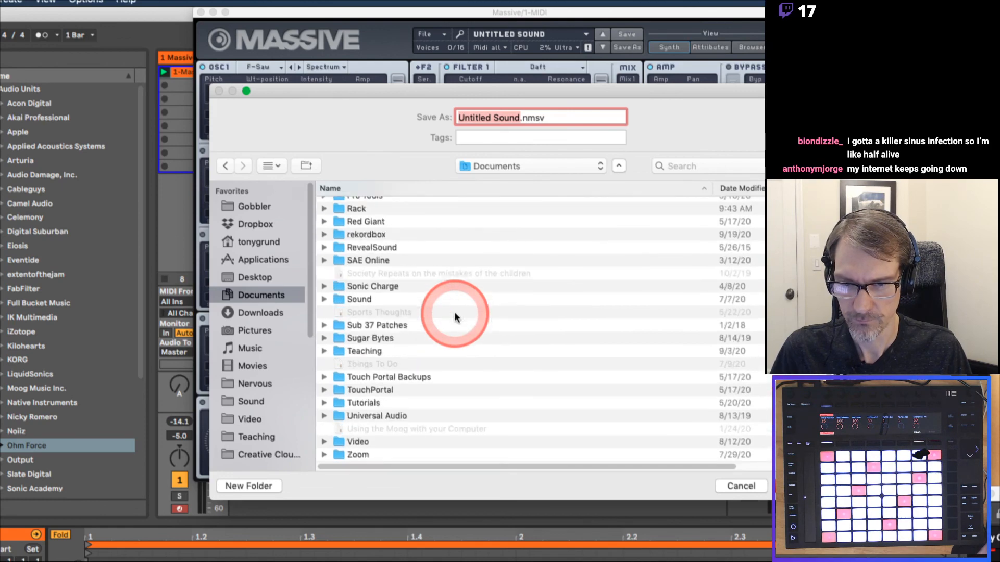
{"action": "scroll", "coordinate": [455, 316], "scroll_direction": "up", "scroll_amount": 15}
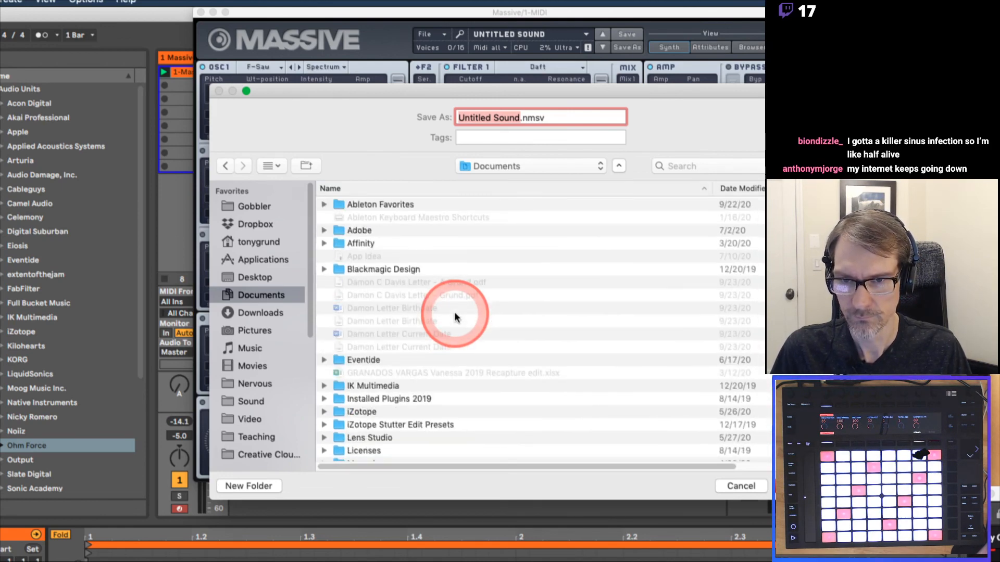
{"action": "double_click", "coordinate": [406, 203]}
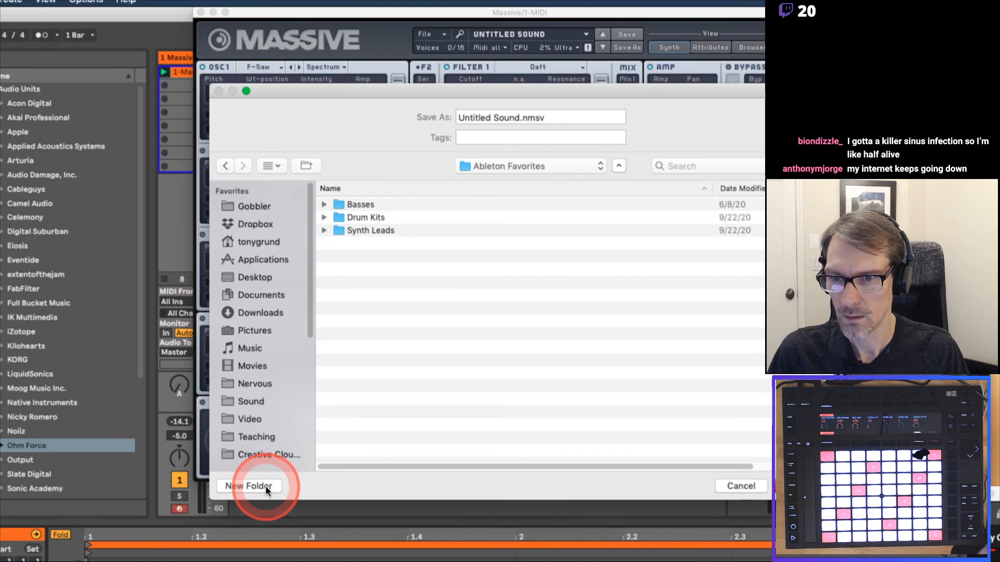
{"action": "left_click", "coordinate": [493, 168]}
{"action": "left_click", "coordinate": [386, 209]}
{"action": "left_click", "coordinate": [261, 295]}
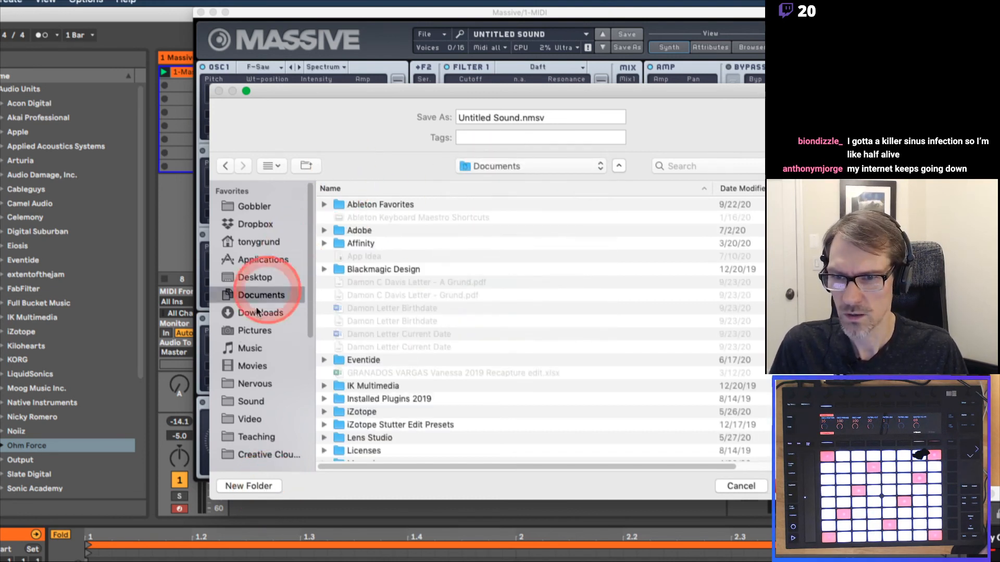
Search for 'presets', open the Presets folder, and begin a new folder there.
{"action": "left_click", "coordinate": [693, 167]}
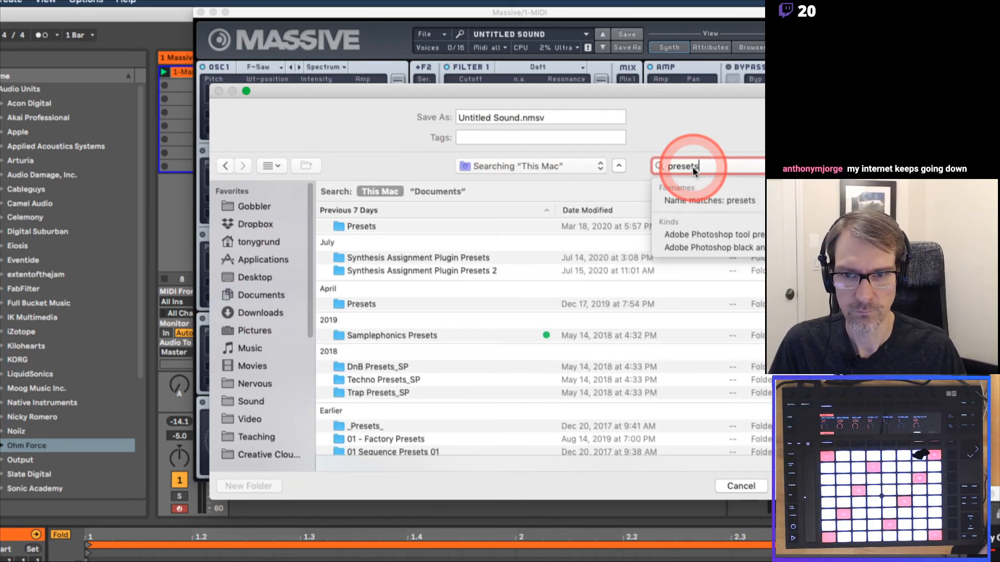
{"action": "left_click", "coordinate": [372, 226]}
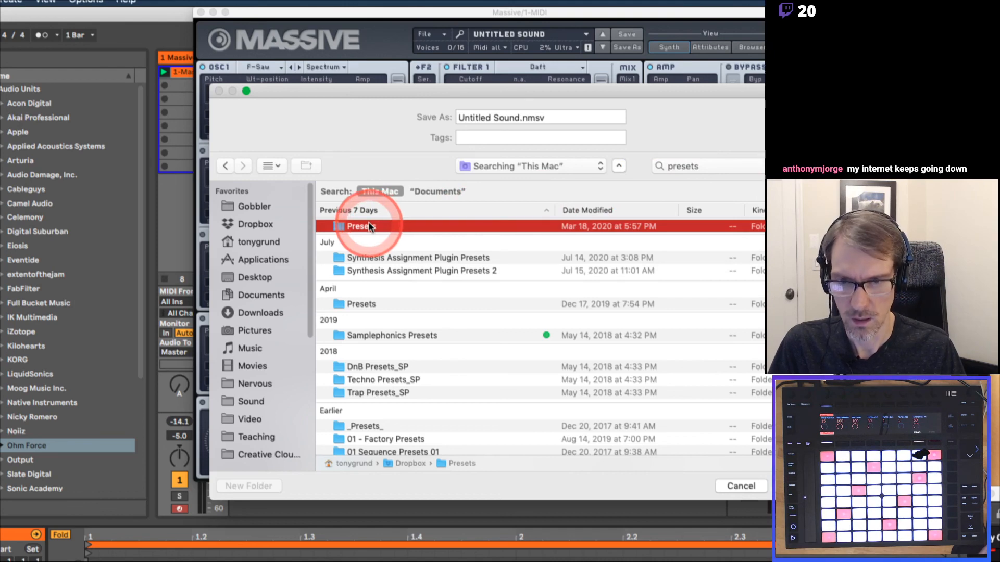
{"action": "double_click", "coordinate": [371, 226]}
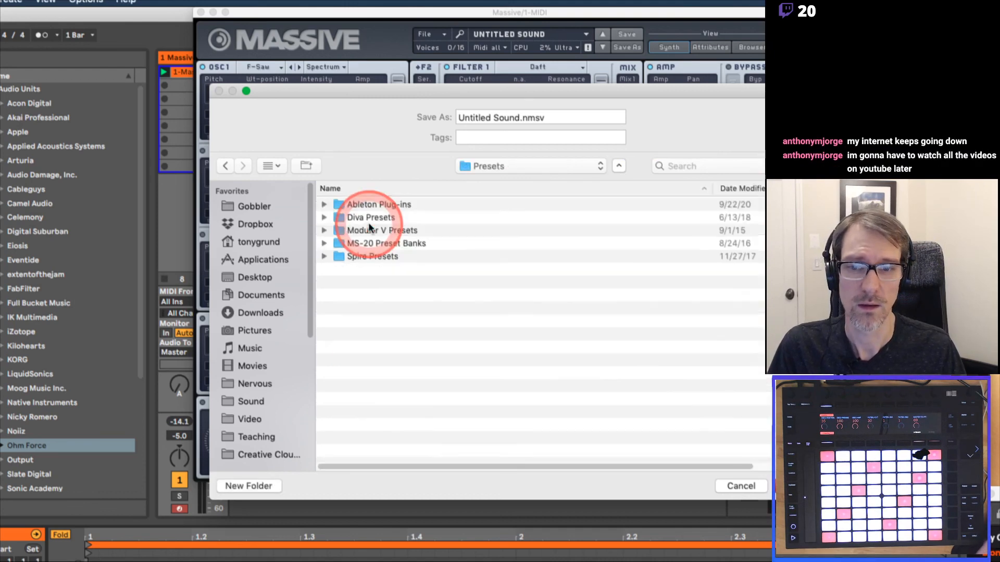
{"action": "right_click", "coordinate": [359, 279]}
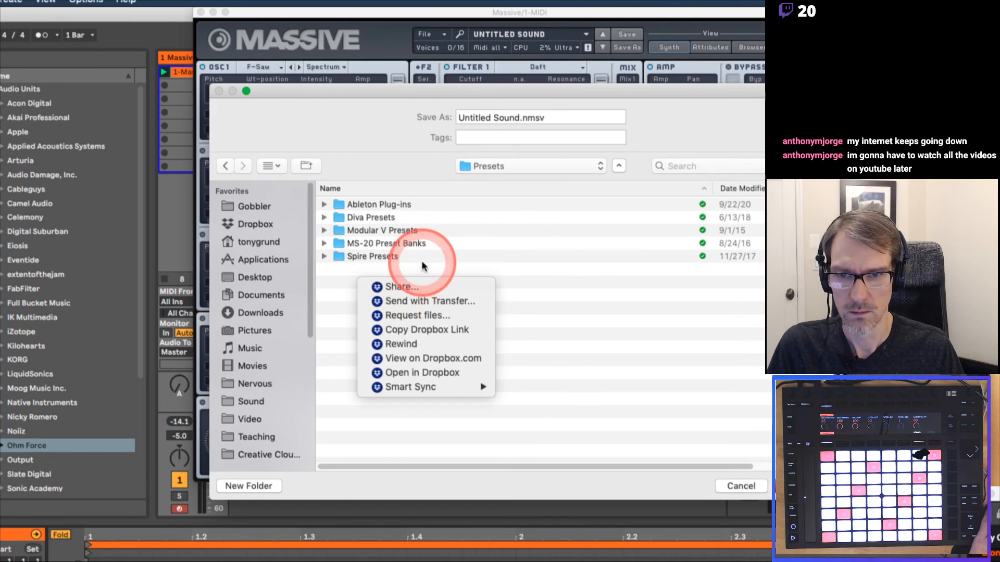
{"action": "left_click", "coordinate": [334, 352]}
{"action": "key", "text": "super+shift+n"}
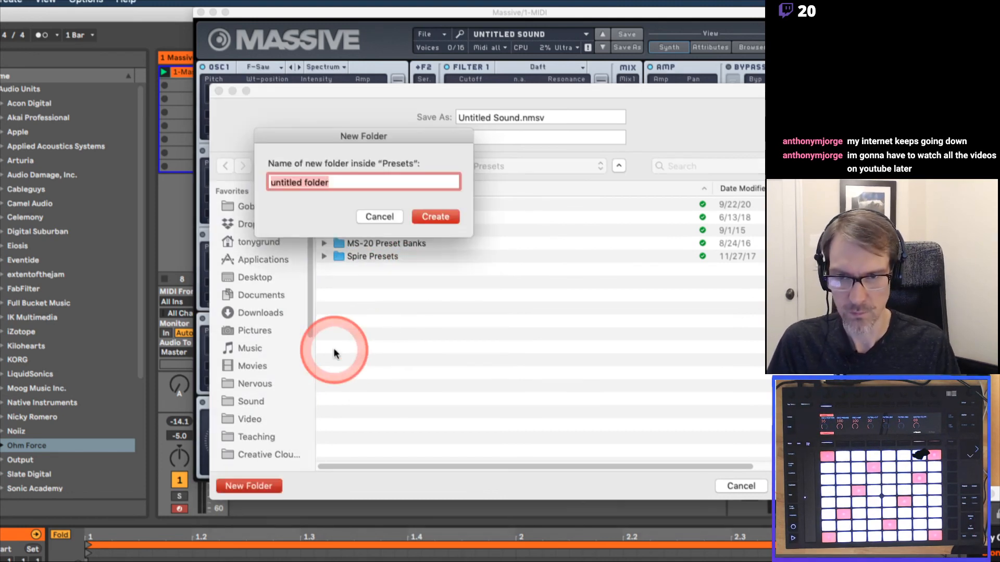
Create the 'Massive Presets' folder and select the Untitled Sound file name.
{"action": "type", "text": "MAssive"}
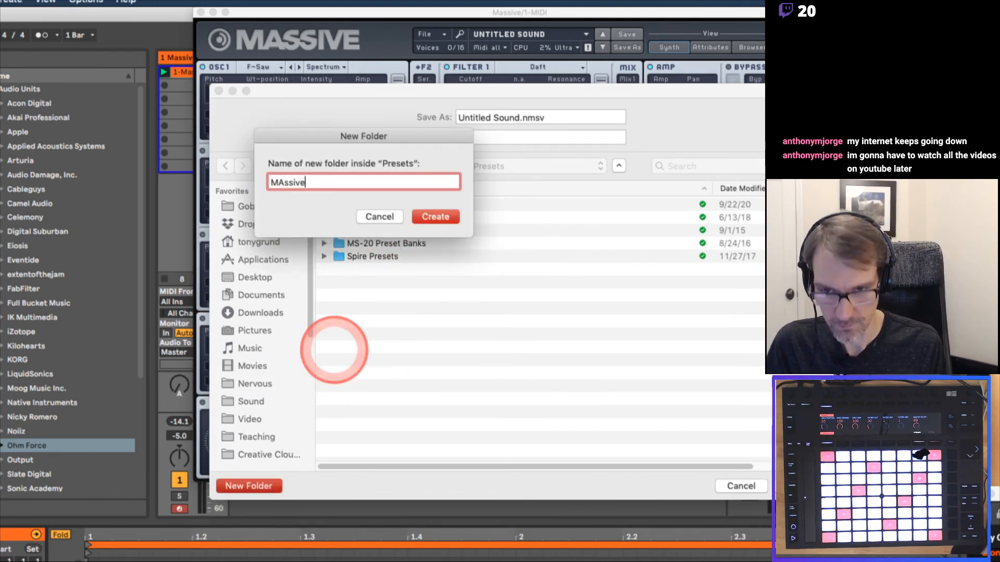
{"action": "key", "text": "BackSpace"}
{"action": "key", "text": "BackSpace"}
{"action": "key", "text": "BackSpace"}
{"action": "key", "text": "BackSpace"}
{"action": "key", "text": "BackSpace"}
{"action": "key", "text": "BackSpace"}
{"action": "key", "text": "BackSpace"}
{"action": "type", "text": "as"}
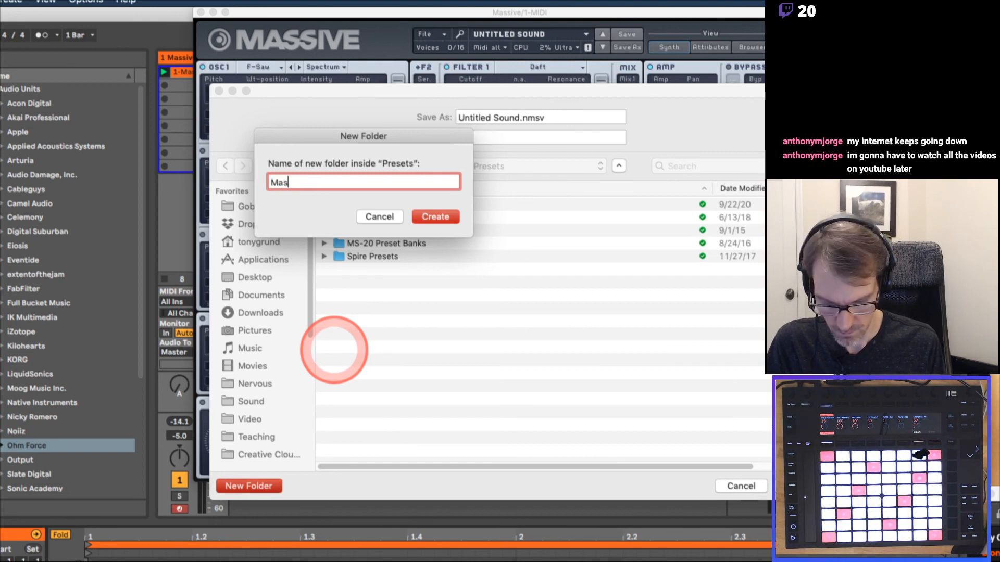
{"action": "type", "text": "sive Presets"}
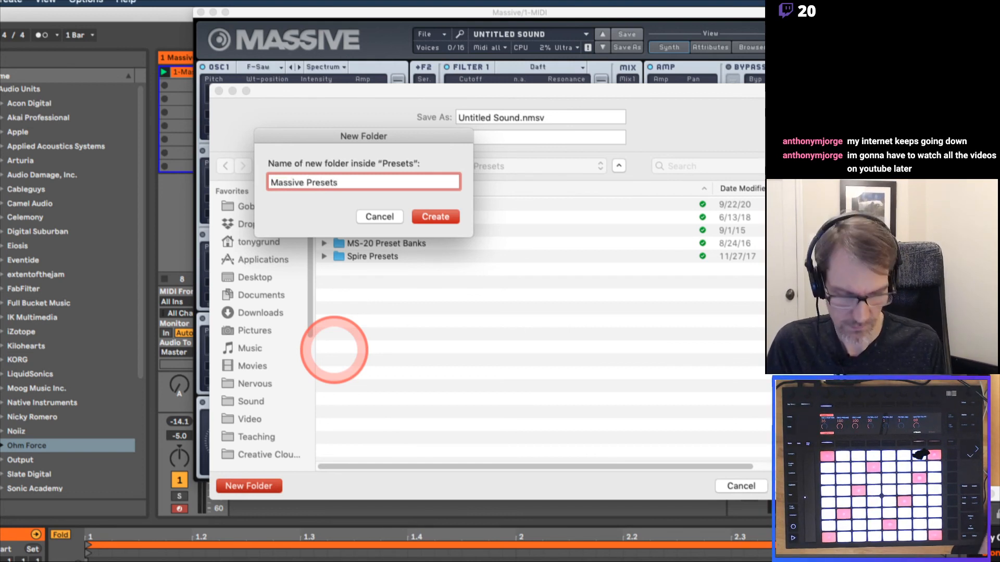
{"action": "key", "text": "Return"}
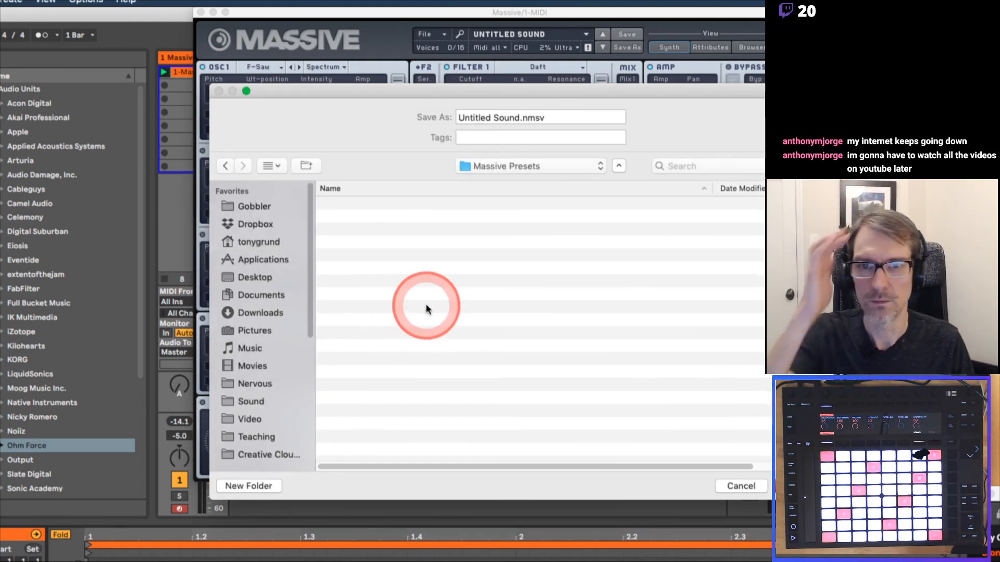
{"action": "left_click_drag", "start_coordinate": [520, 118], "coordinate": [441, 118]}
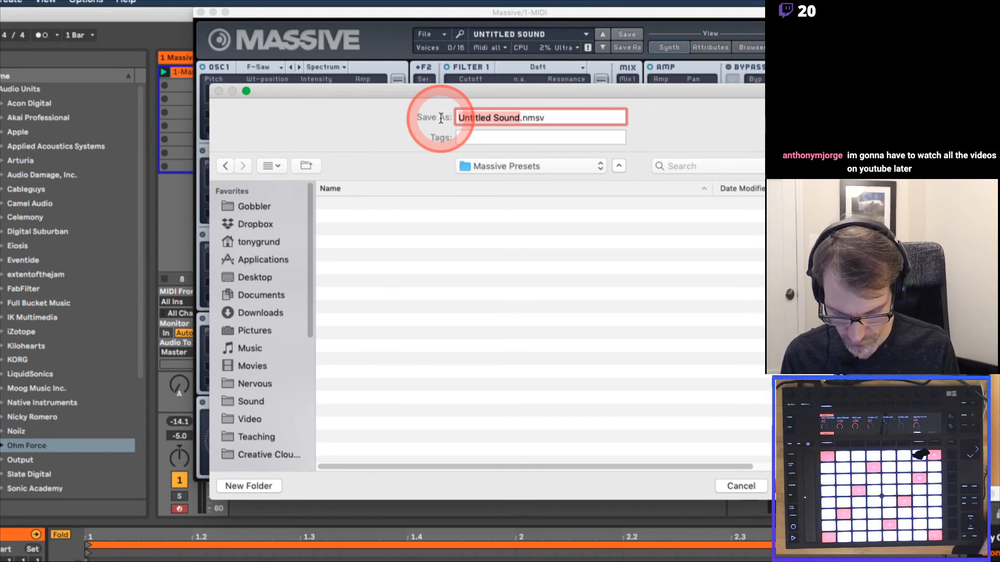
Save the preset as 'TG Plucky Rvb Rthm' and confirm the file appears in the Open Sound browser.
{"action": "type", "text": "Plucky Rvb R"}
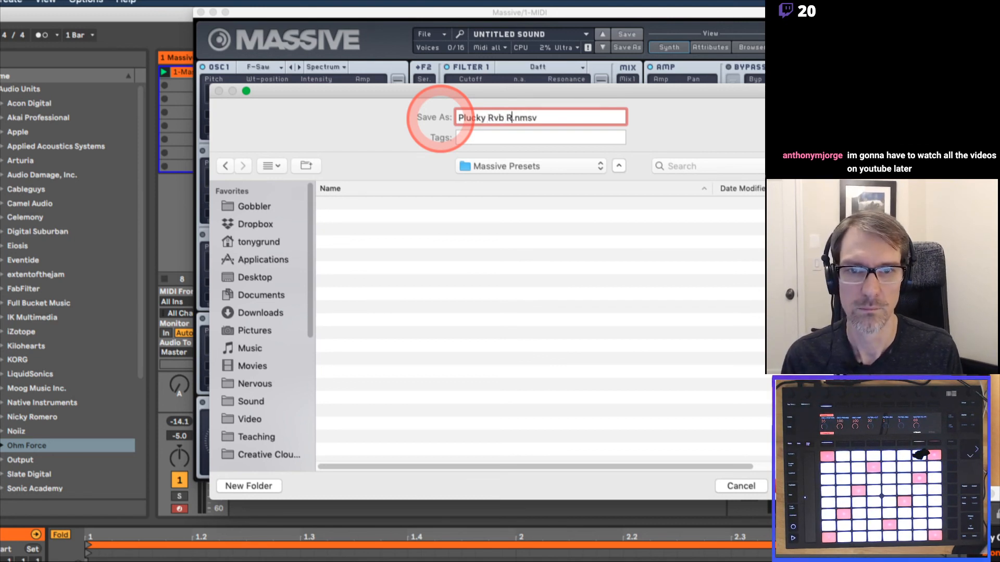
{"action": "type", "text": "thm"}
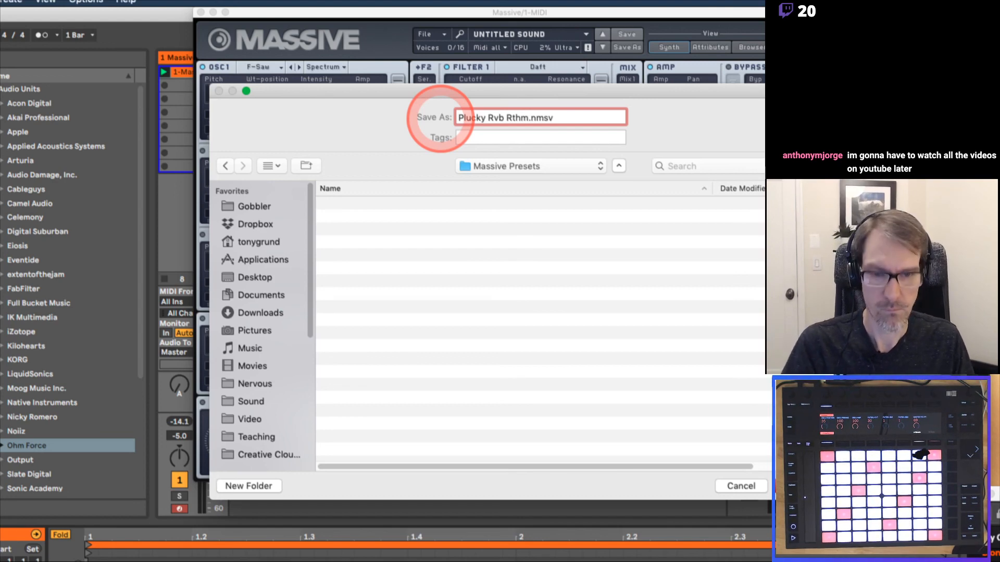
{"action": "type", "text": "TG"}
{"action": "key", "text": "Return"}
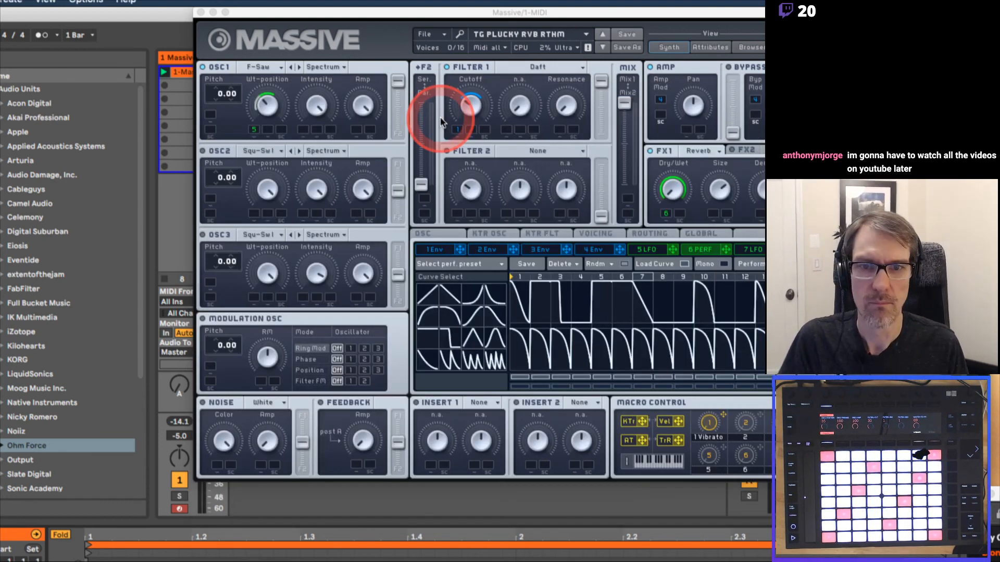
{"action": "left_click", "coordinate": [443, 38]}
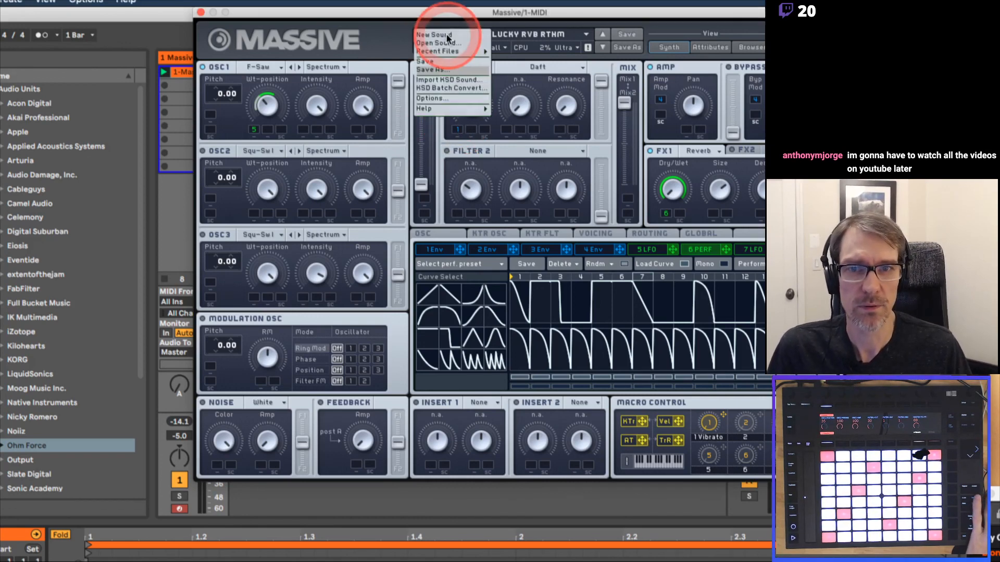
{"action": "left_click", "coordinate": [443, 43]}
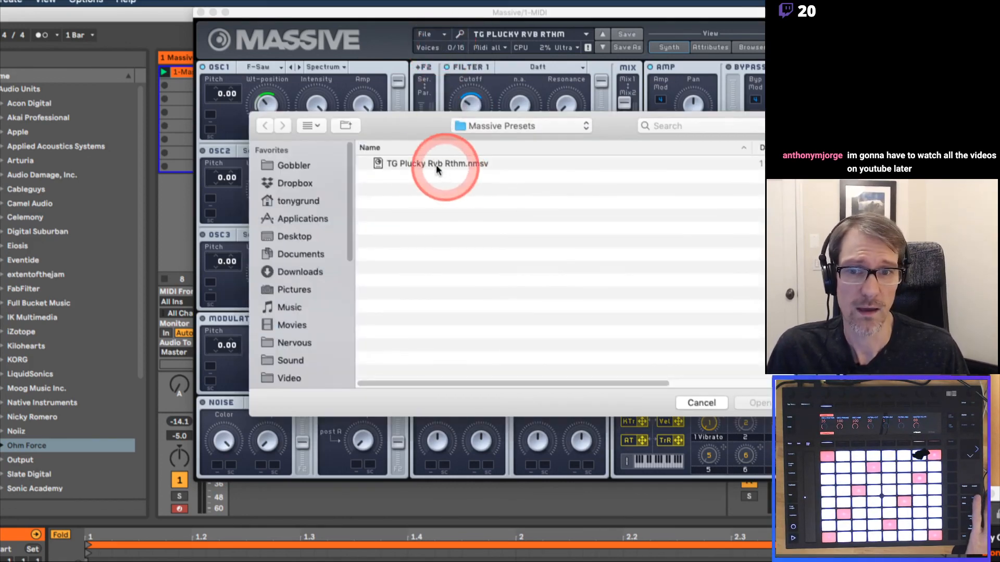
{"action": "left_click", "coordinate": [701, 403]}
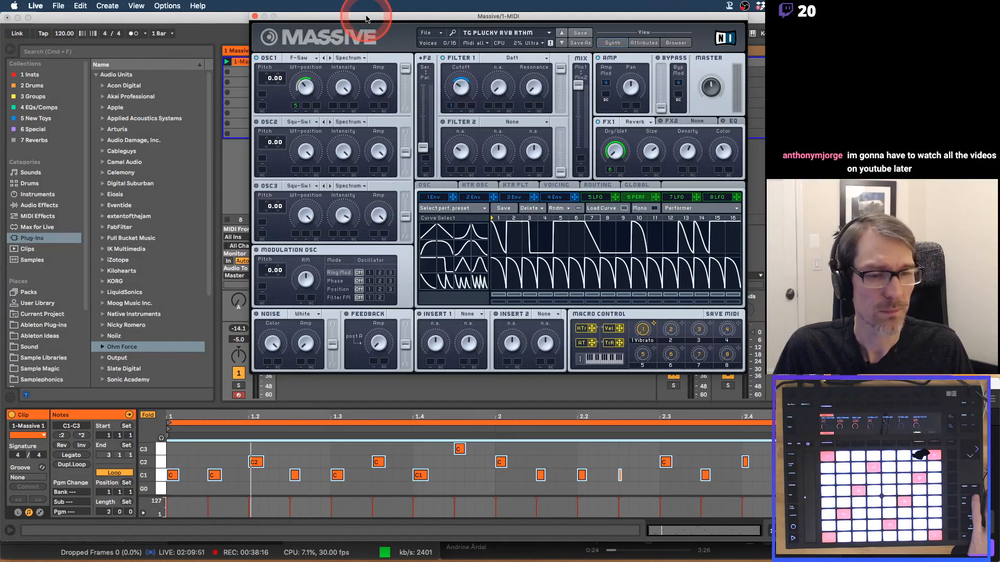
Close the Massive editor window and return to Ableton Live's session view.
{"action": "left_click_drag", "start_coordinate": [366, 19], "coordinate": [327, 19]}
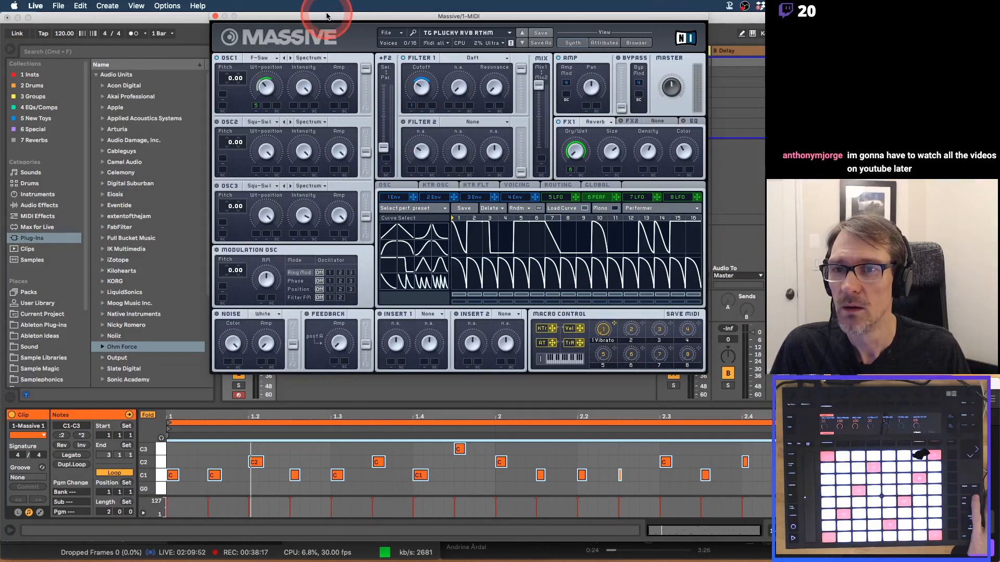
{"action": "left_click", "coordinate": [215, 16]}
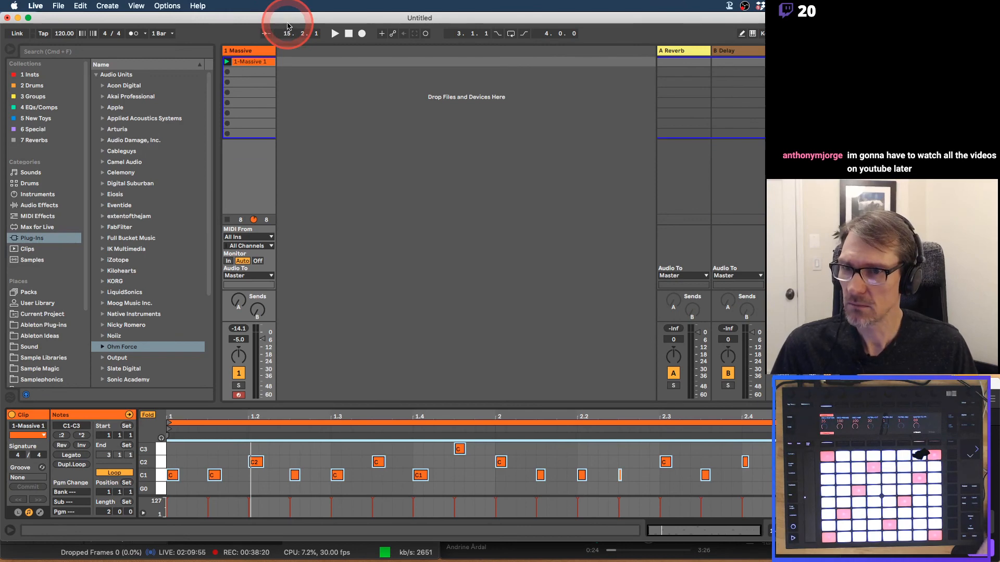
{"action": "key", "text": "super+Tab"}
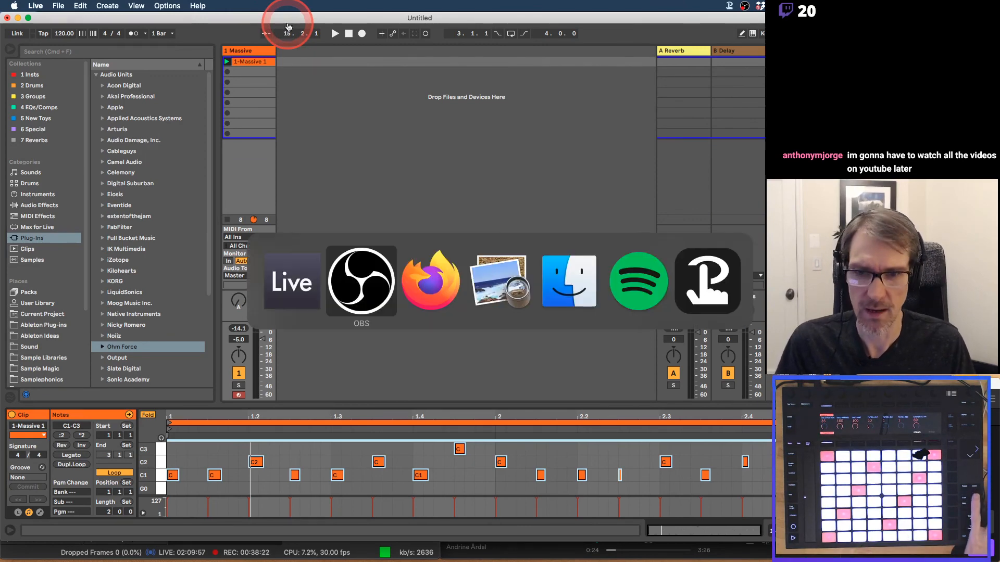
{"action": "key", "text": "super+Tab"}
{"action": "key", "text": "super+Tab"}
{"action": "key", "text": "super+Tab"}
{"action": "key", "text": "super+Tab"}
{"action": "key", "text": "super+Tab"}
{"action": "key", "text": "super+Tab"}
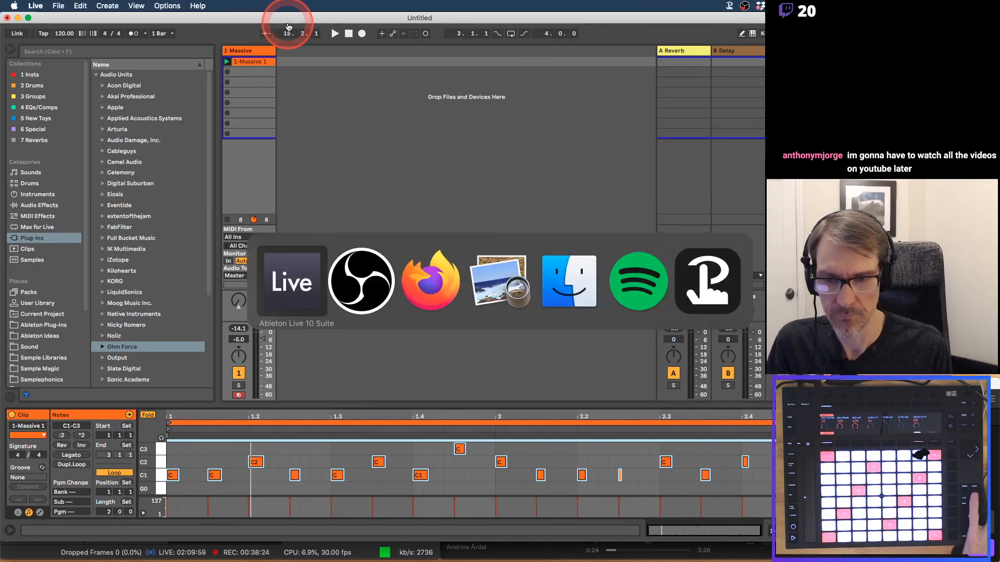